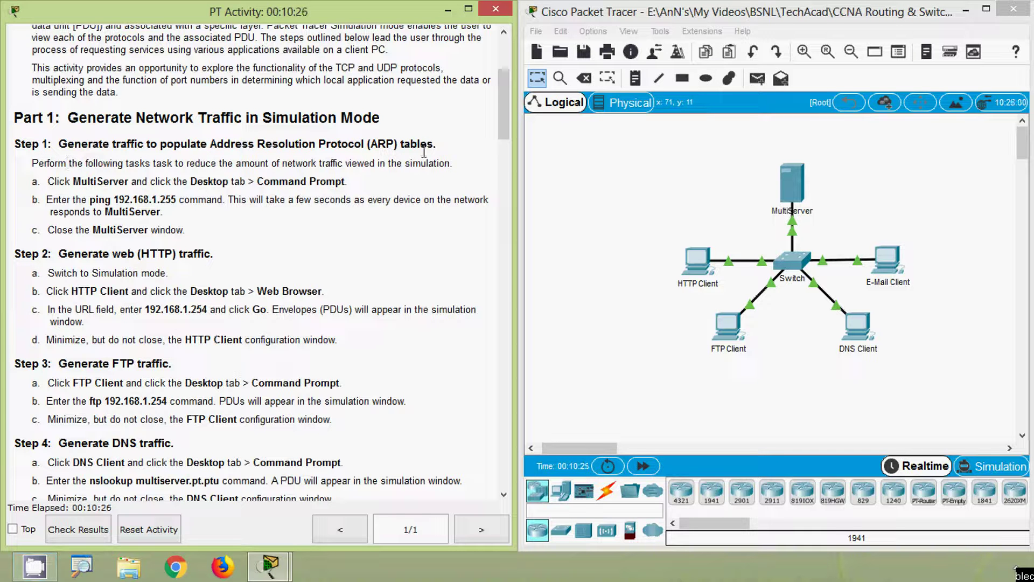
left_click_drag(371, 146, 419, 145)
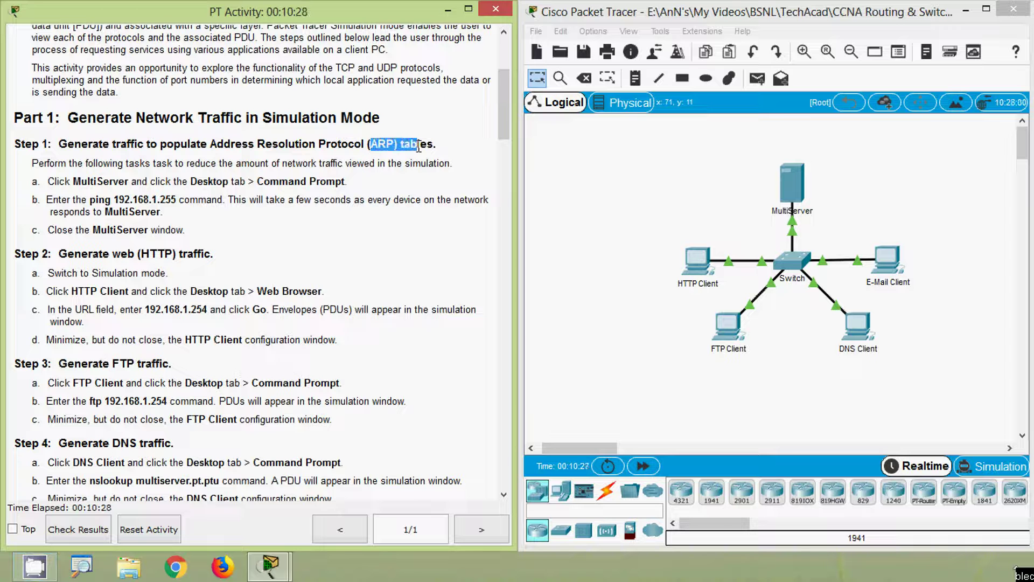
left_click(418, 144)
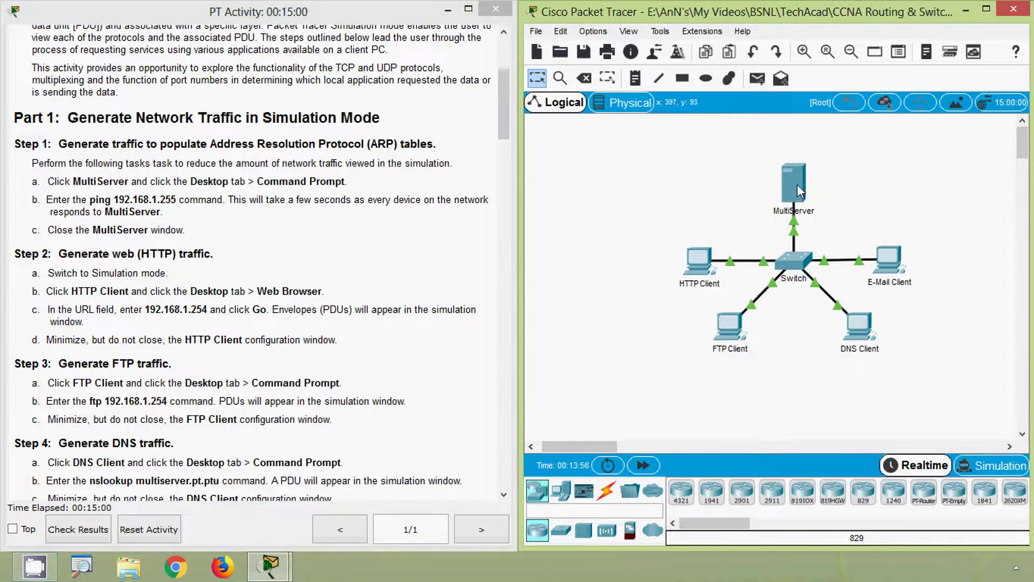
Step: Ping 192.168.1.255 from the Command Prompt of MultiServer and close the server's window after the replies
left_click(798, 185)
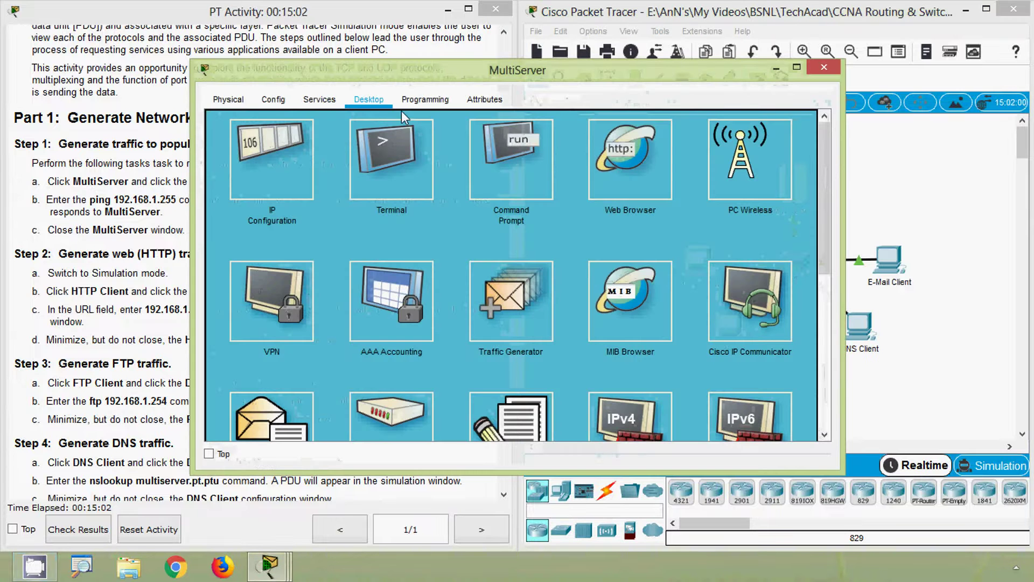
left_click(479, 167)
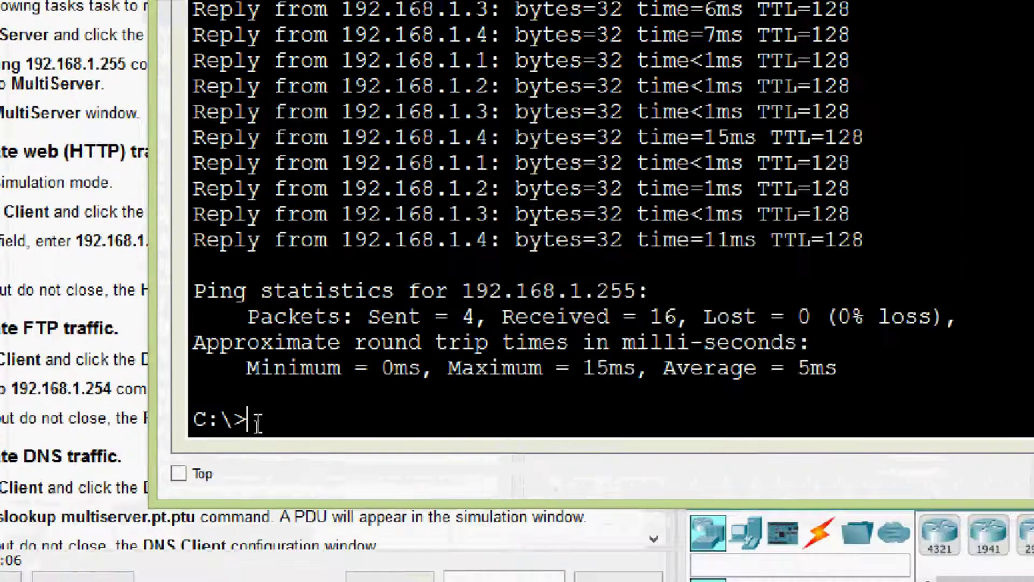
type("ping")
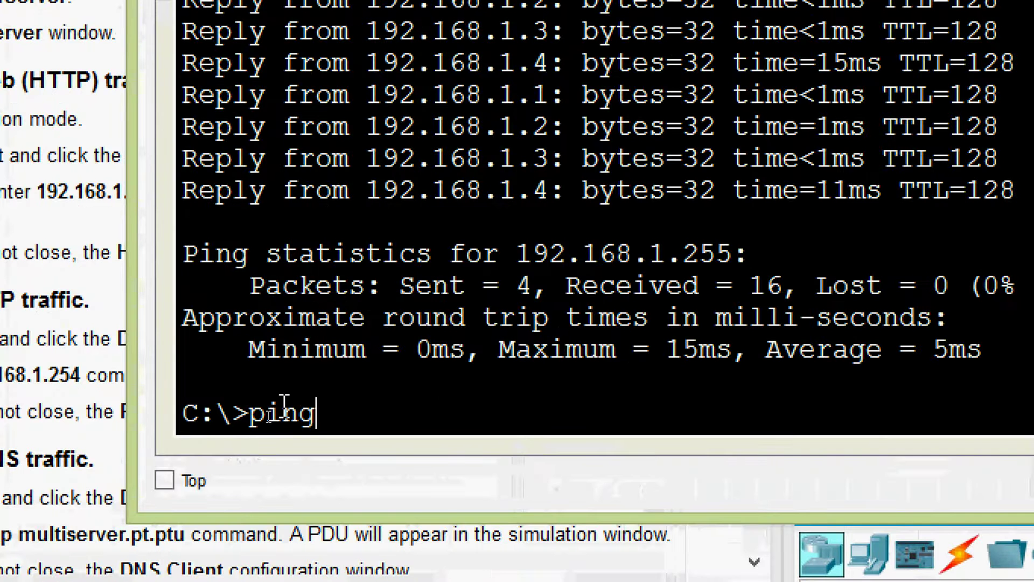
type(" 192")
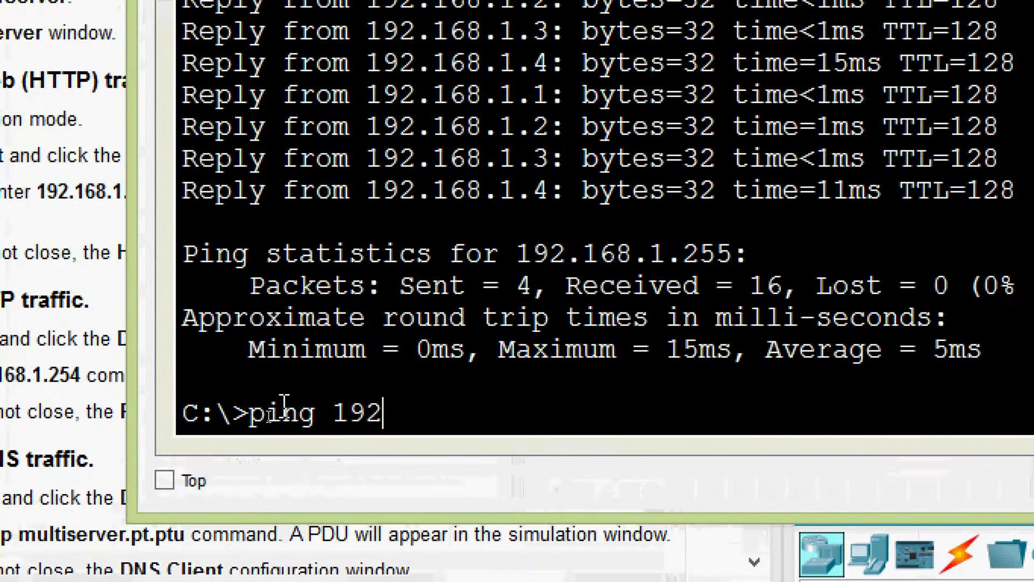
type(".168.1.")
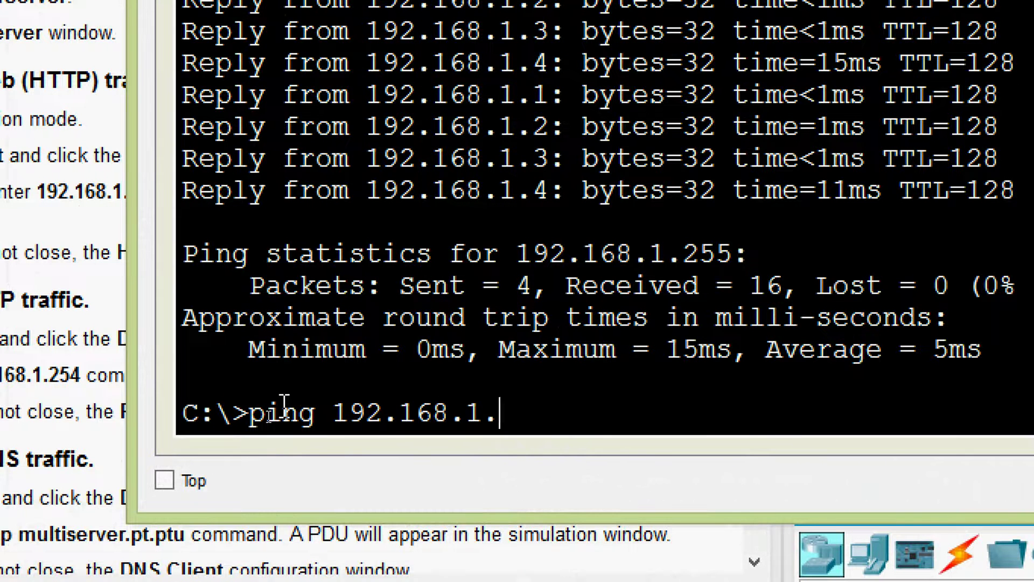
type("255")
key("Return")
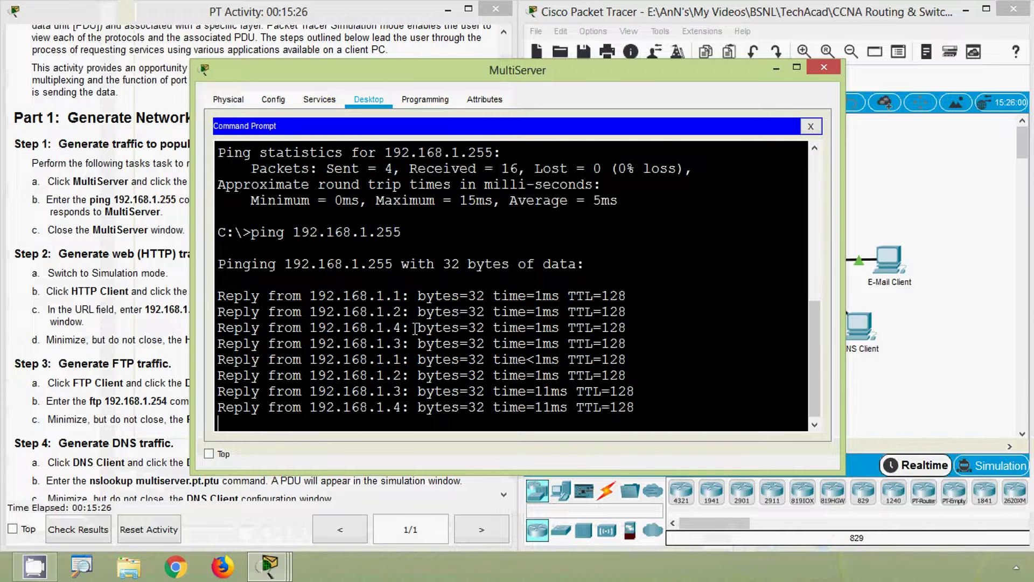
left_click(824, 68)
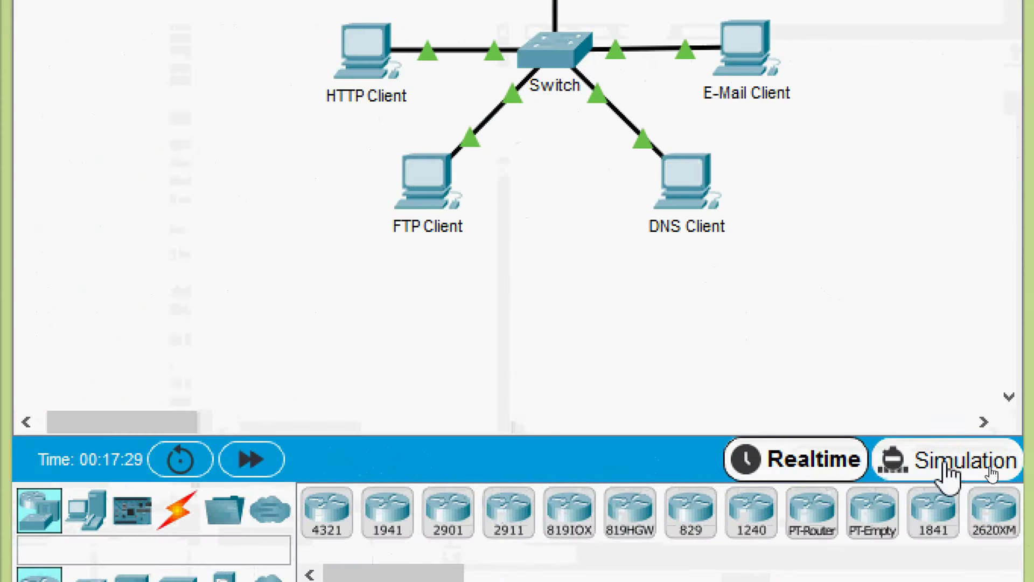
Step: Switch the network to Simulation mode and close the Simulation Panel to show the whole topology
left_click(995, 473)
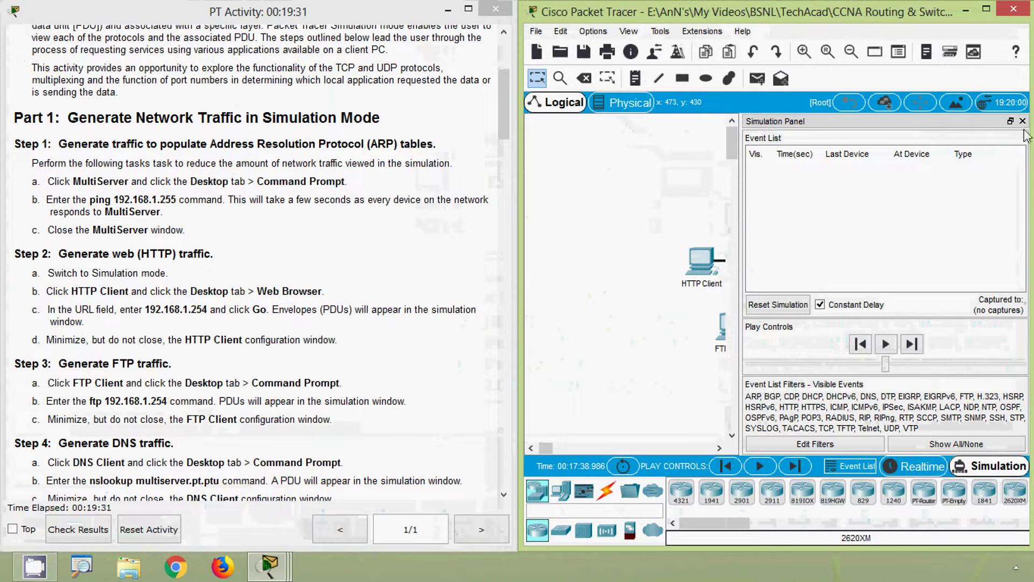
left_click(1020, 117)
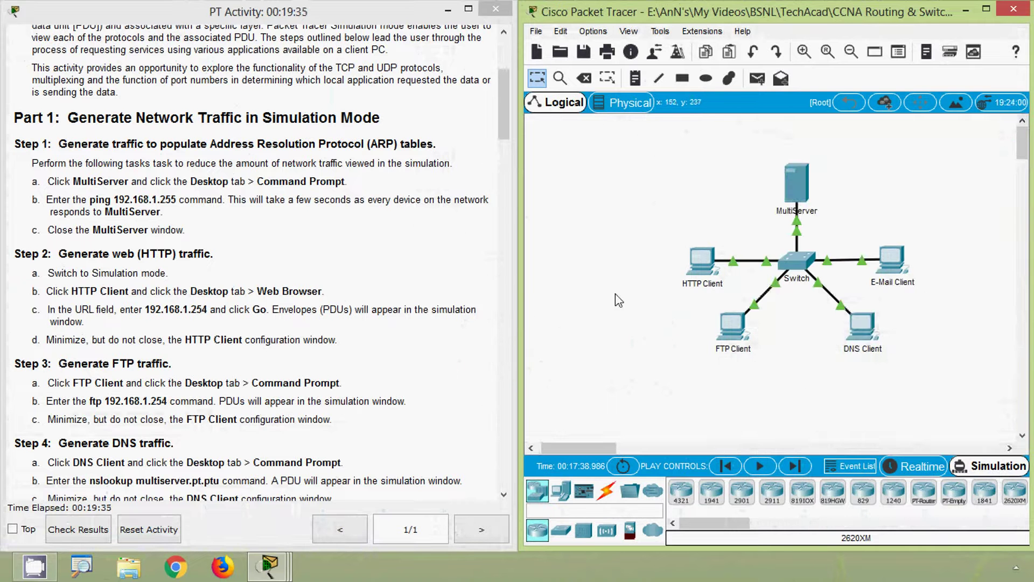
Step: Request 192.168.1.254 in the Web Browser of HTTP Client, and minimize the client's window without closing it
left_click(703, 271)
left_click(323, 102)
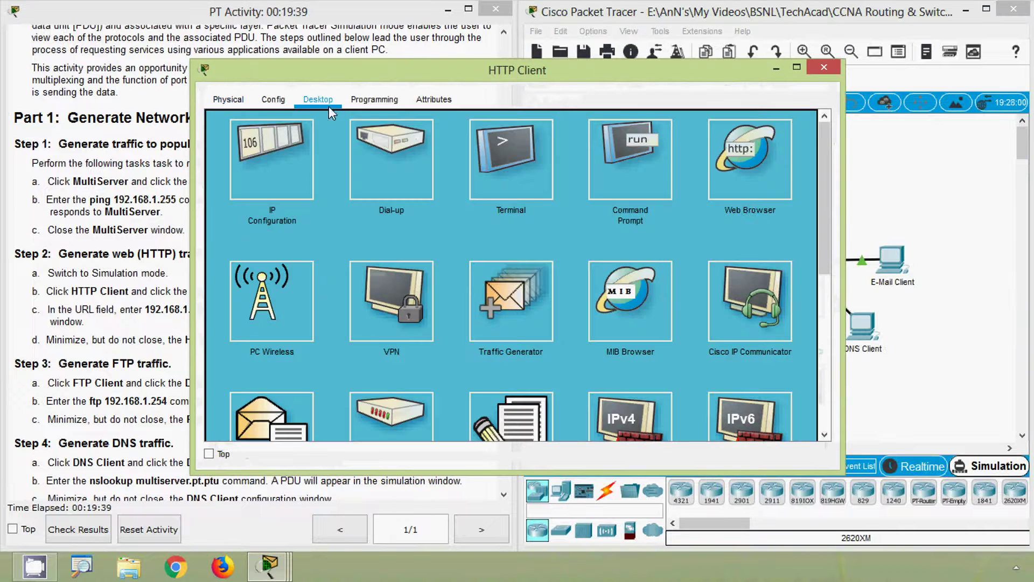
left_click(739, 189)
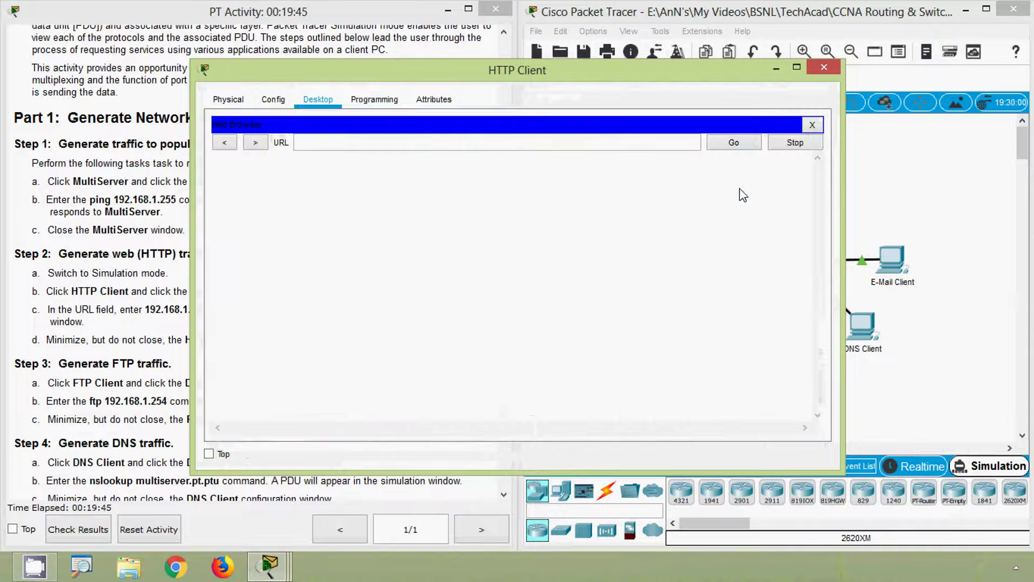
left_click(489, 143)
type("192.16")
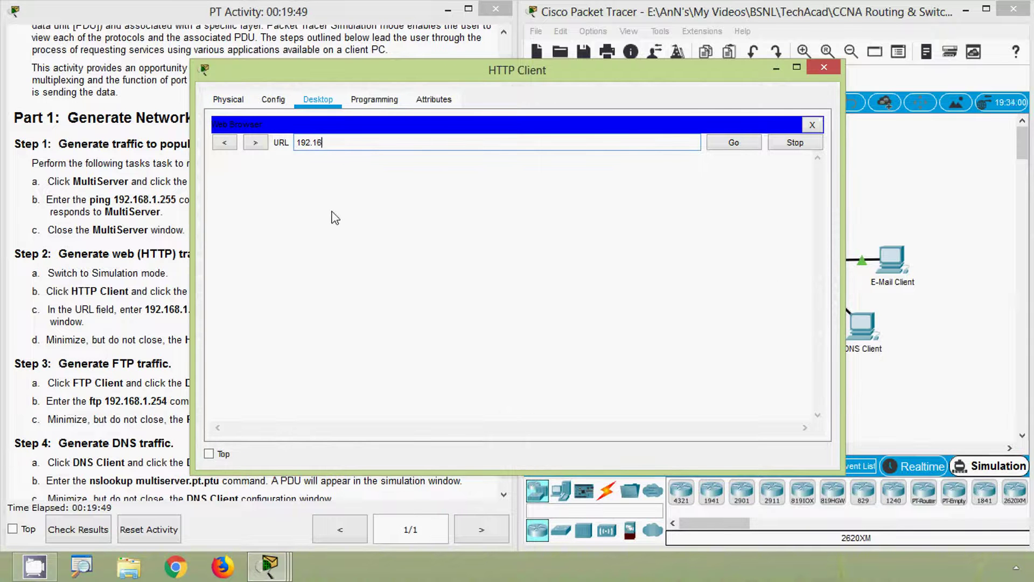
type("8.1.254")
left_click(733, 143)
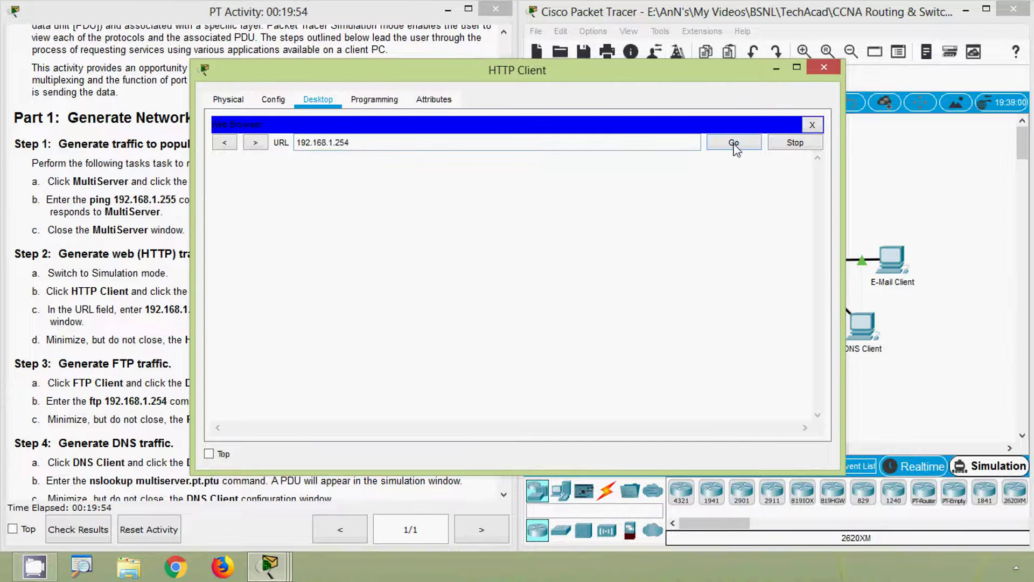
left_click(776, 69)
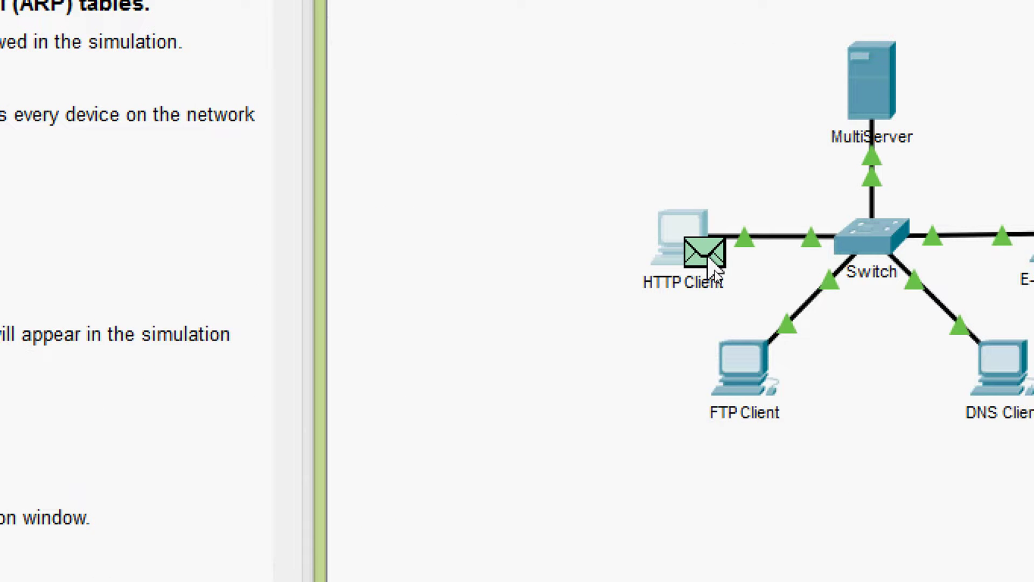
mouse_move(716, 274)
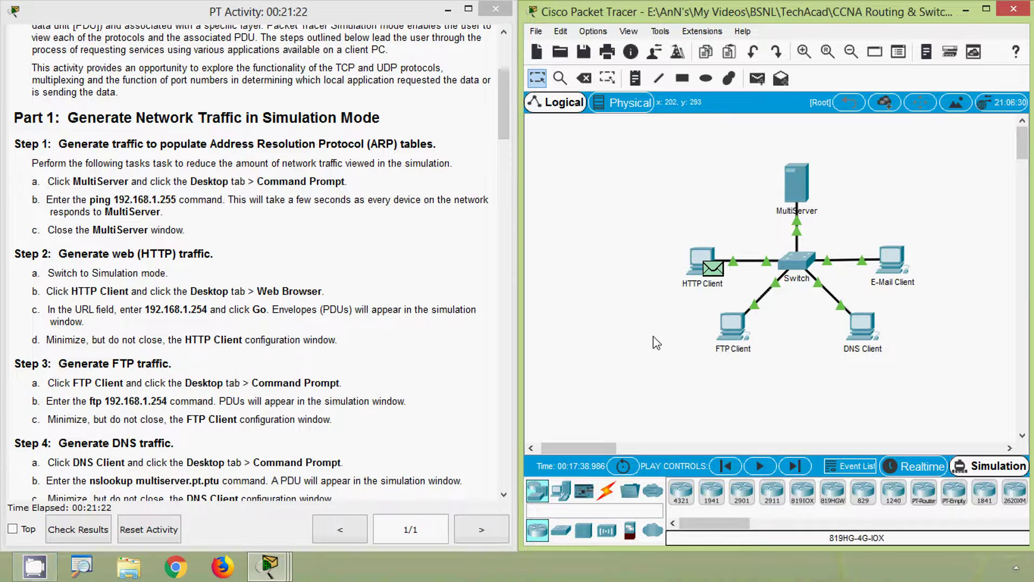
Step: Run ftp 192.168.1.254 in the Command Prompt of FTP Client, and minimize the client's window without closing it
left_click(733, 335)
left_click(319, 99)
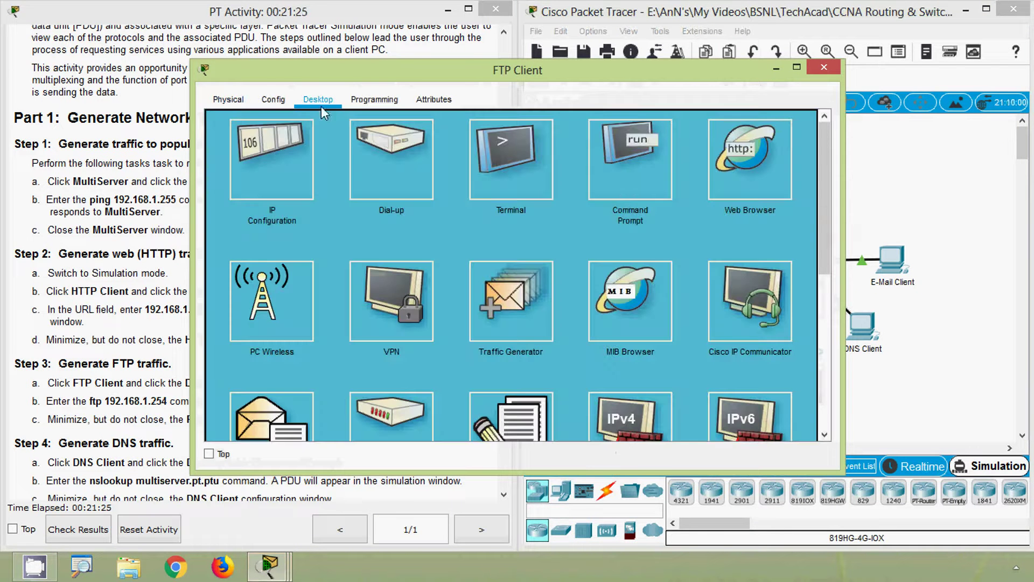
left_click(625, 186)
left_click_drag(441, 79, 590, 80)
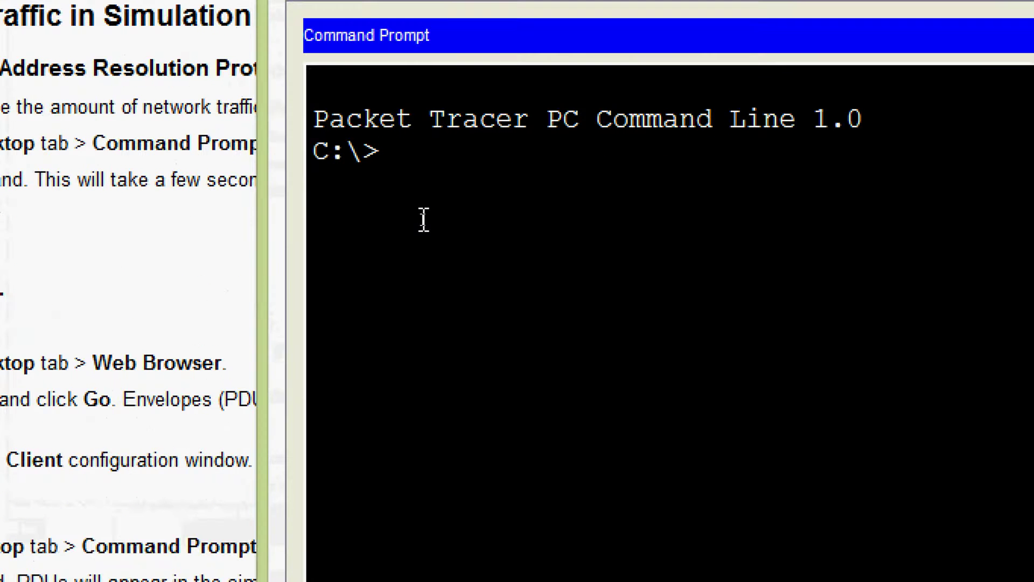
type("ftp 1")
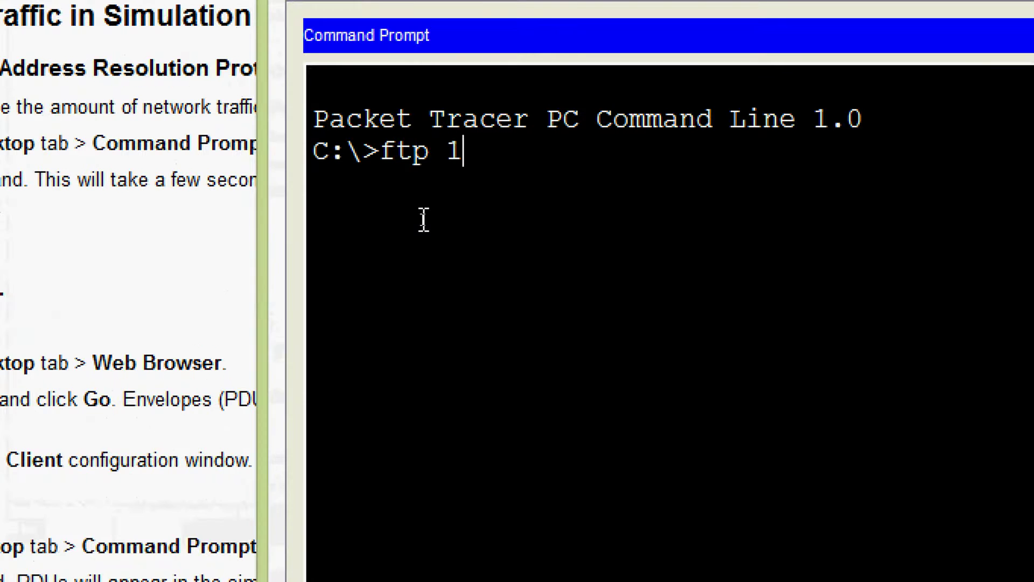
type("92.168")
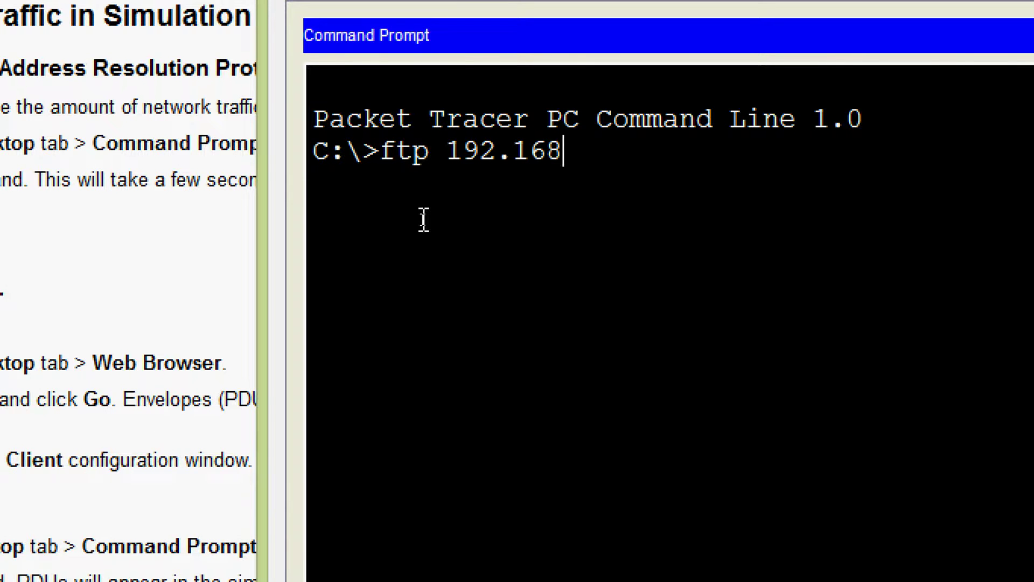
type(".1.254")
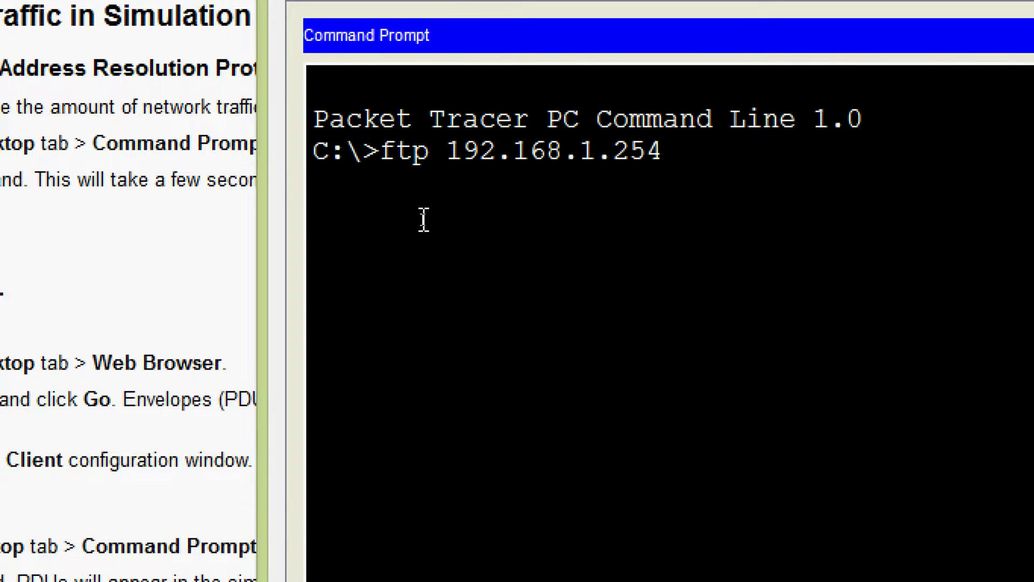
key("Return")
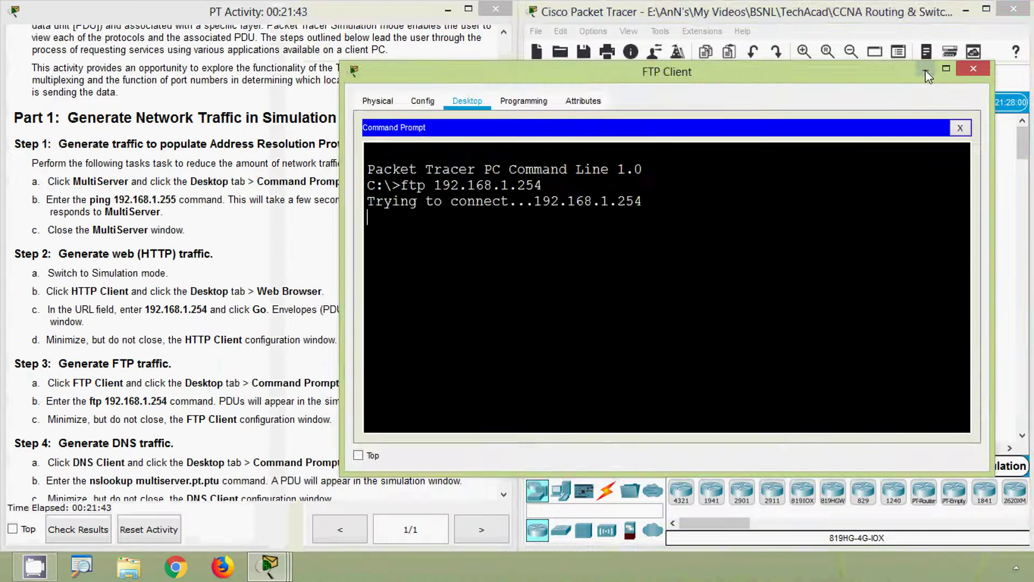
left_click(927, 74)
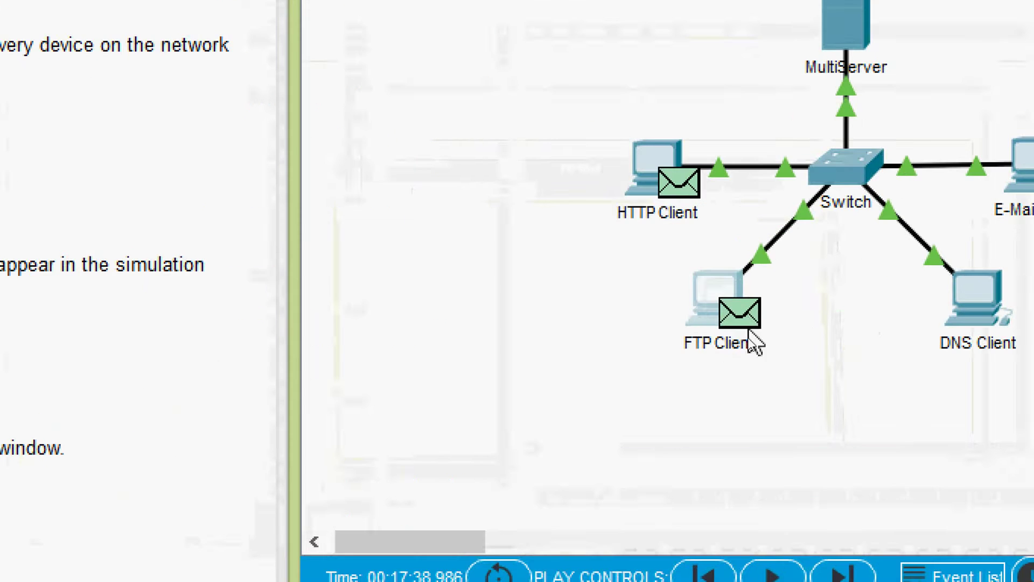
mouse_move(751, 343)
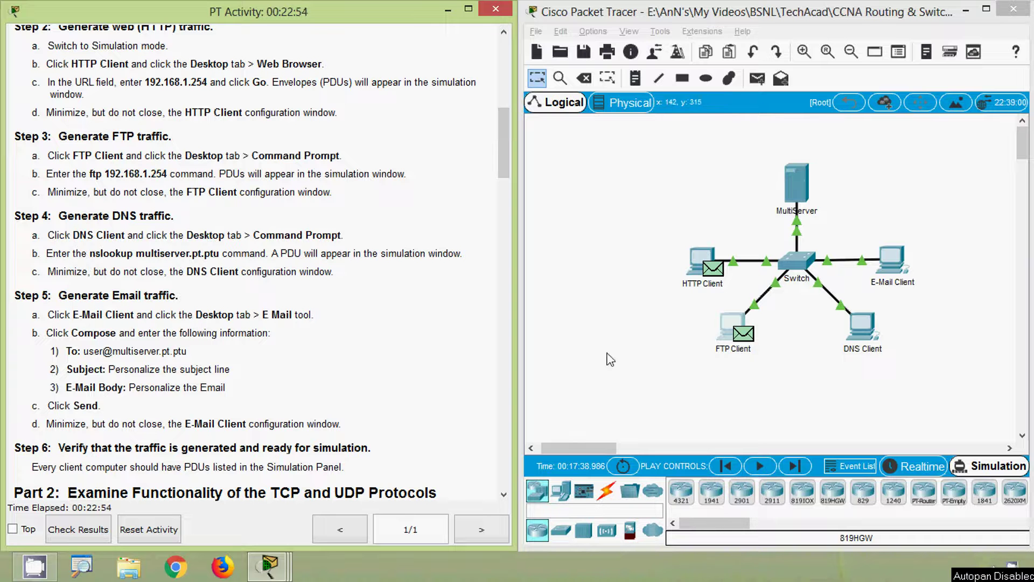
Step: Run nslookup multiserver.pt.ptu in the Command Prompt of DNS Client, and minimize the client's window without closing it
left_click(863, 334)
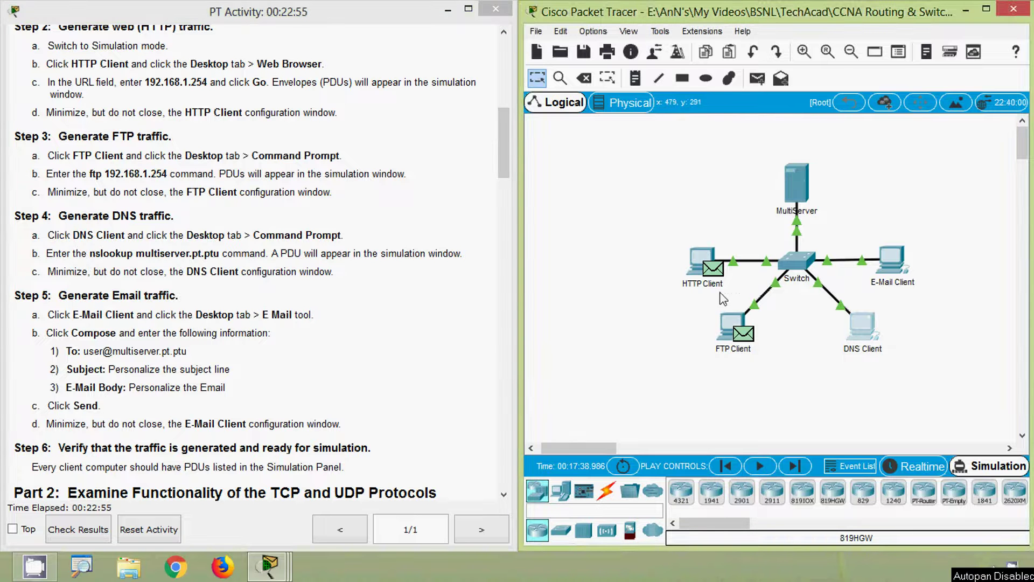
left_click(321, 102)
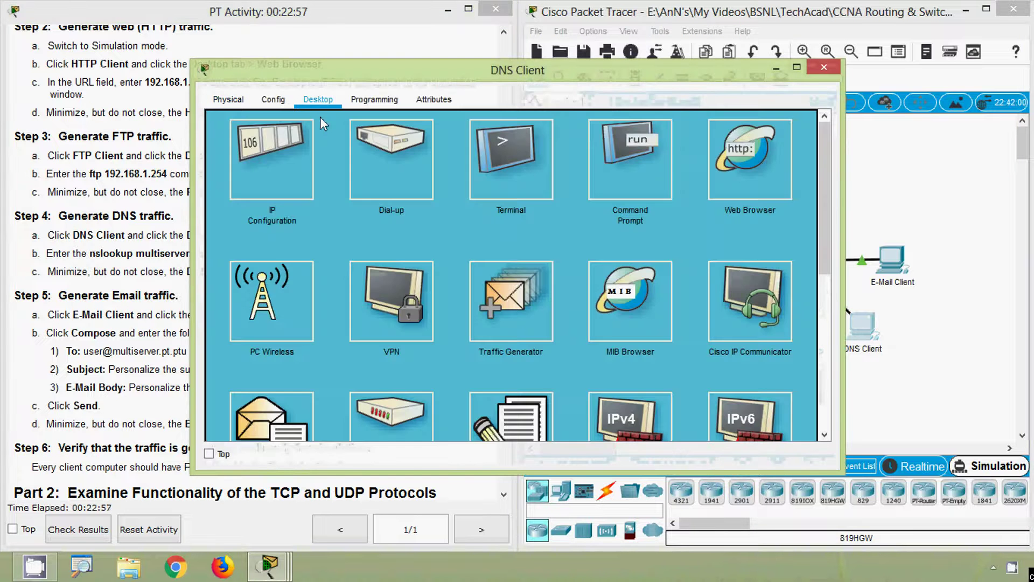
left_click(617, 183)
left_click_drag(435, 70, 617, 84)
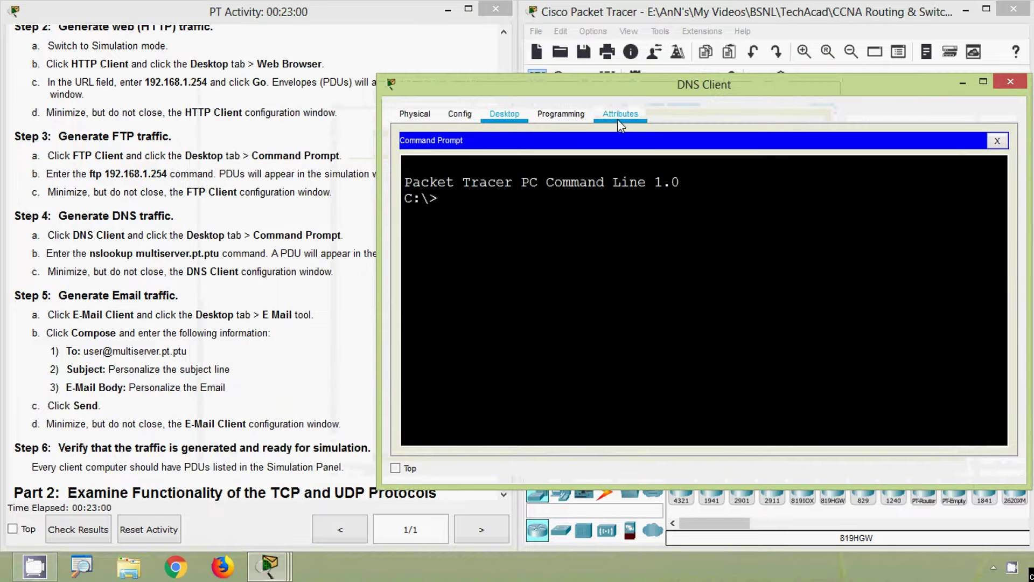
right_click(465, 197)
left_click(481, 223)
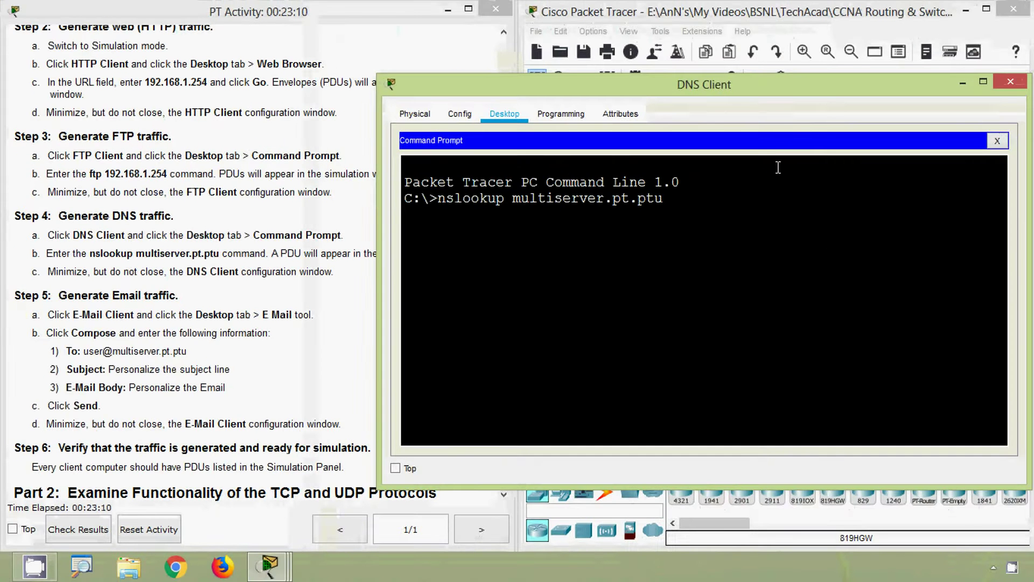
left_click(959, 96)
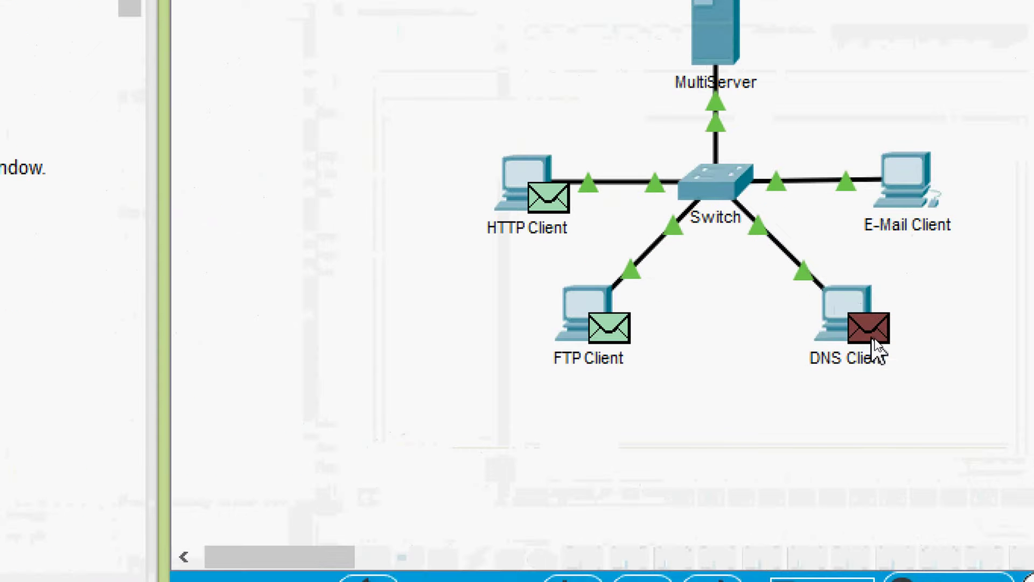
mouse_move(876, 346)
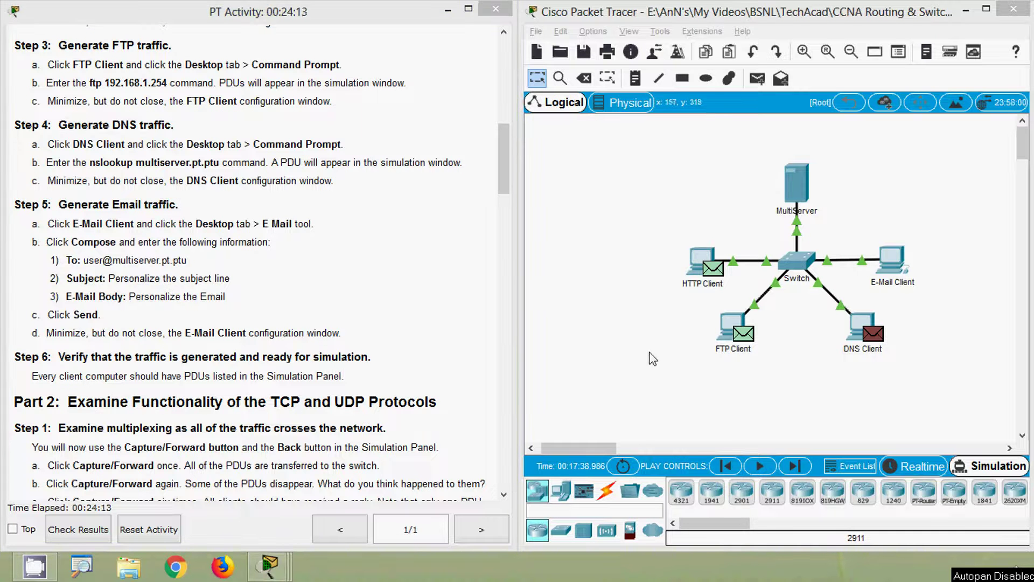
Step: Open the Email tool on E-Mail Client and start composing a new message
left_click(898, 270)
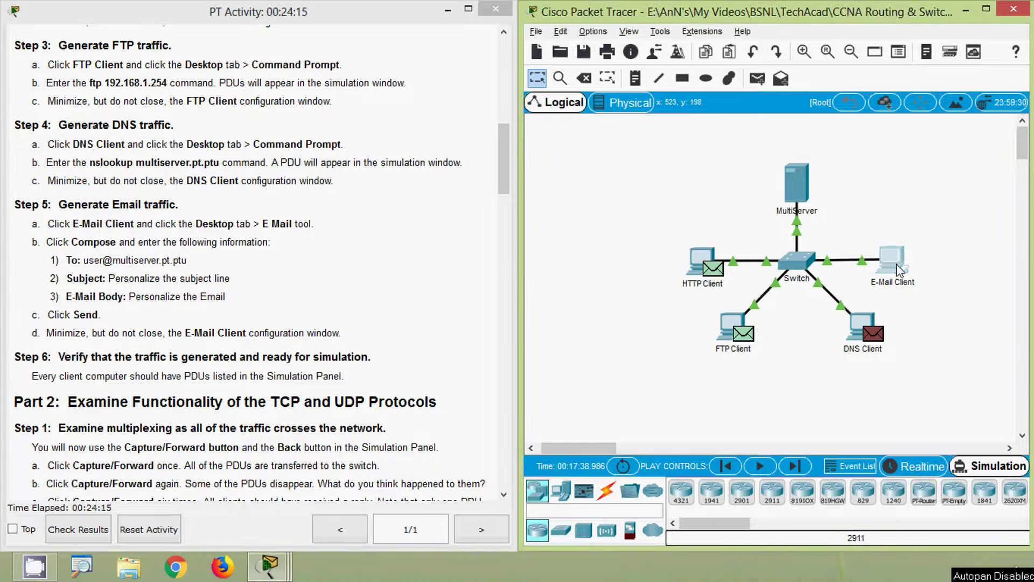
left_click(318, 99)
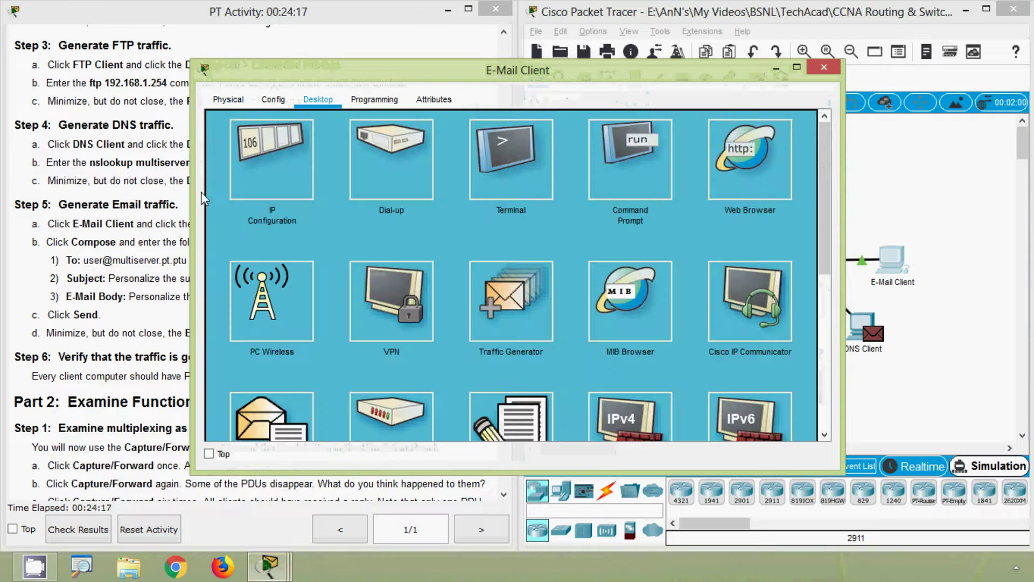
left_click_drag(195, 199, 347, 215)
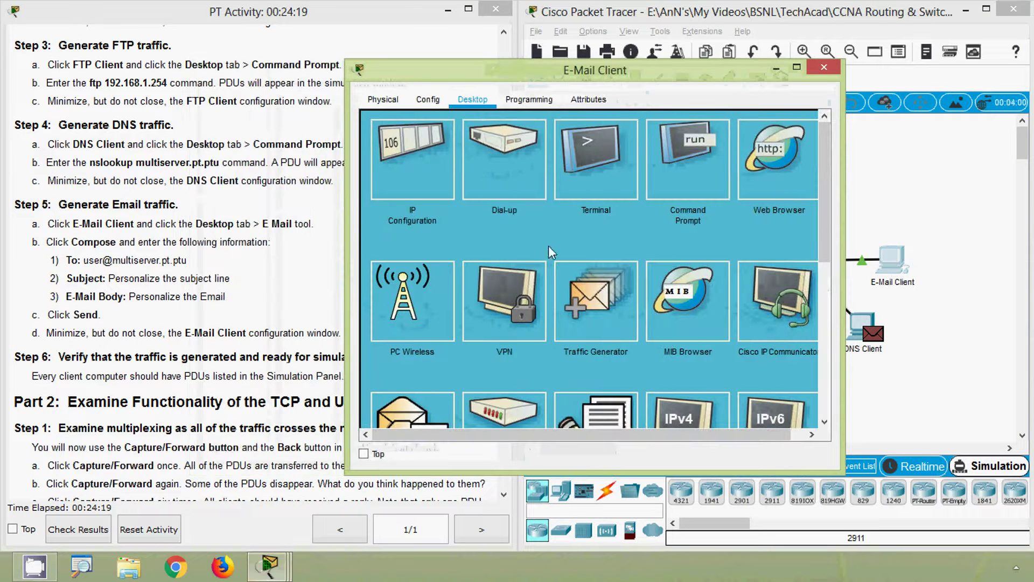
scroll(818, 233, "down", 2)
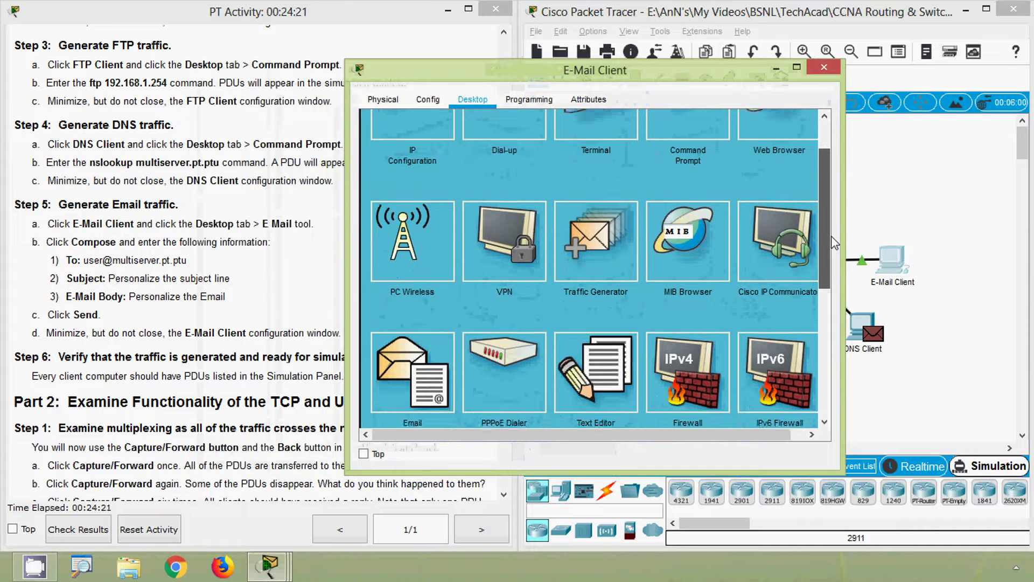
scroll(835, 268, "down", 2)
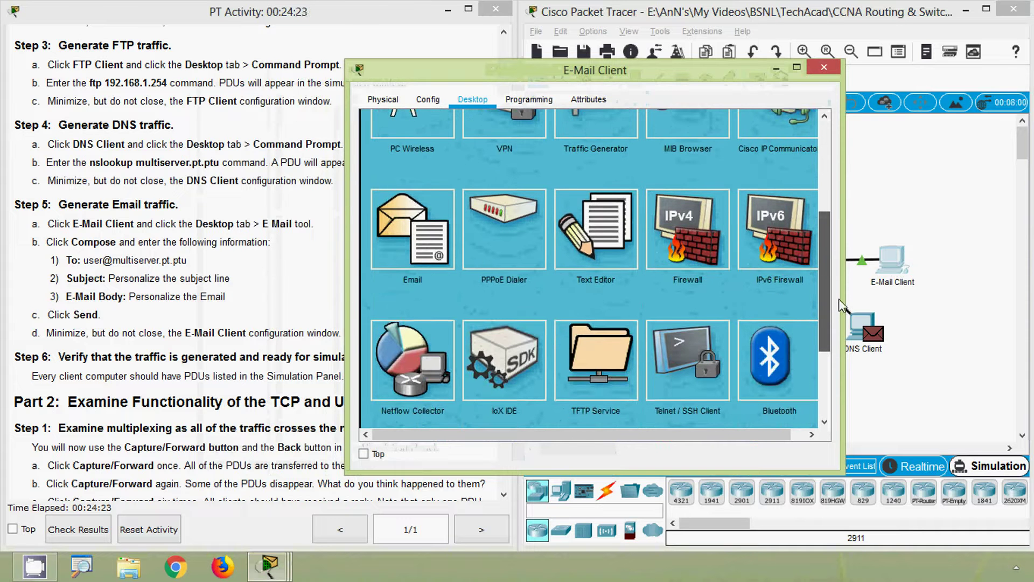
left_click(423, 258)
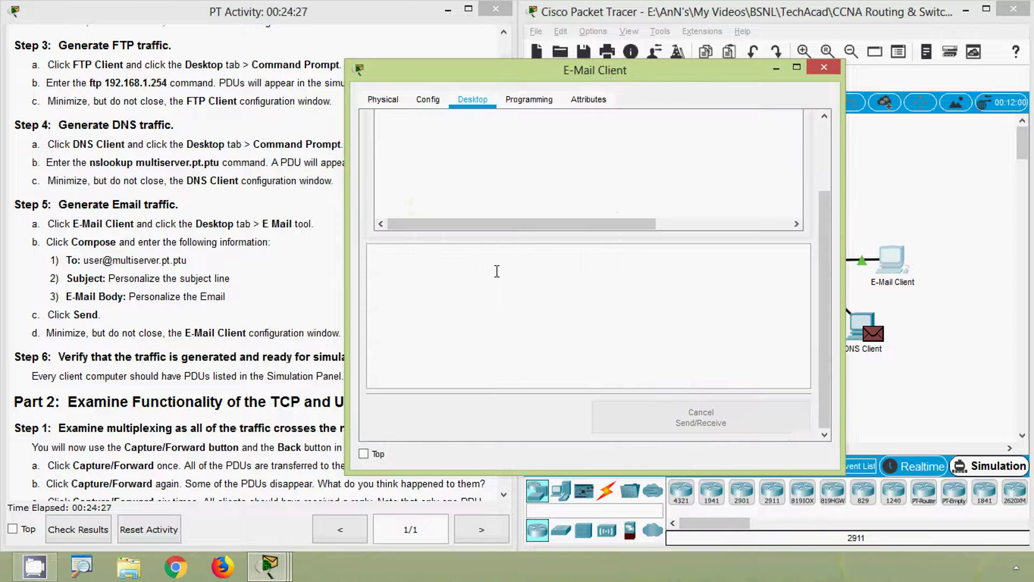
left_click_drag(825, 259, 843, 189)
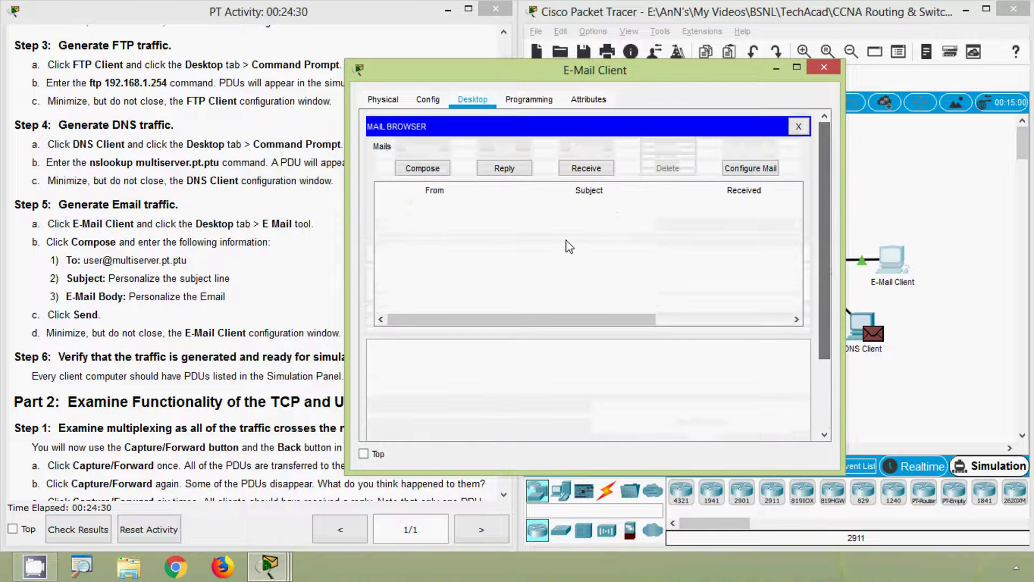
left_click(425, 168)
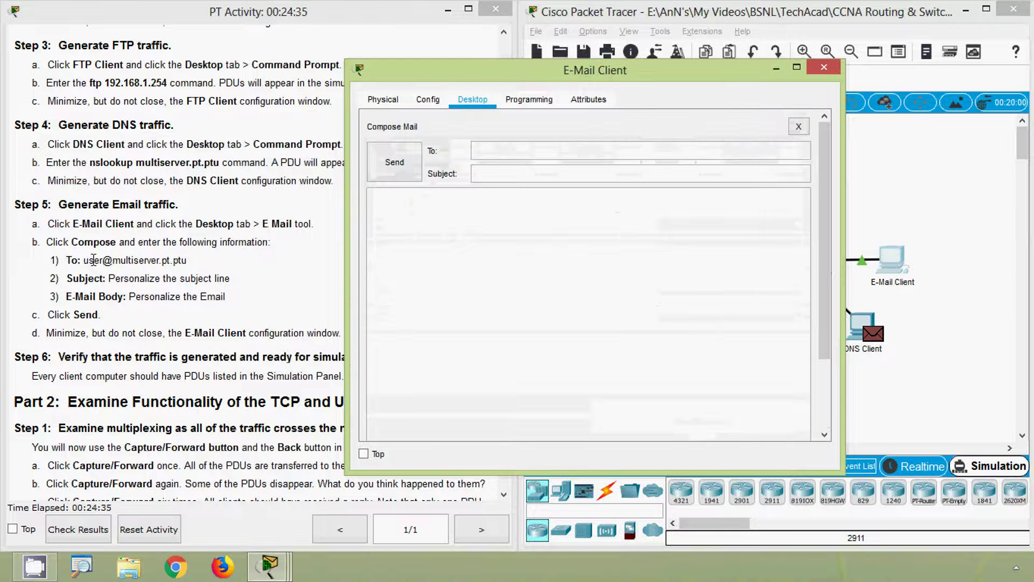
Step: Copy the recipient's e-mail address from the Step 5 instructions into the message, and set the subject to "Personalize the subject line"
left_click_drag(86, 261, 187, 263)
key("ctrl+c")
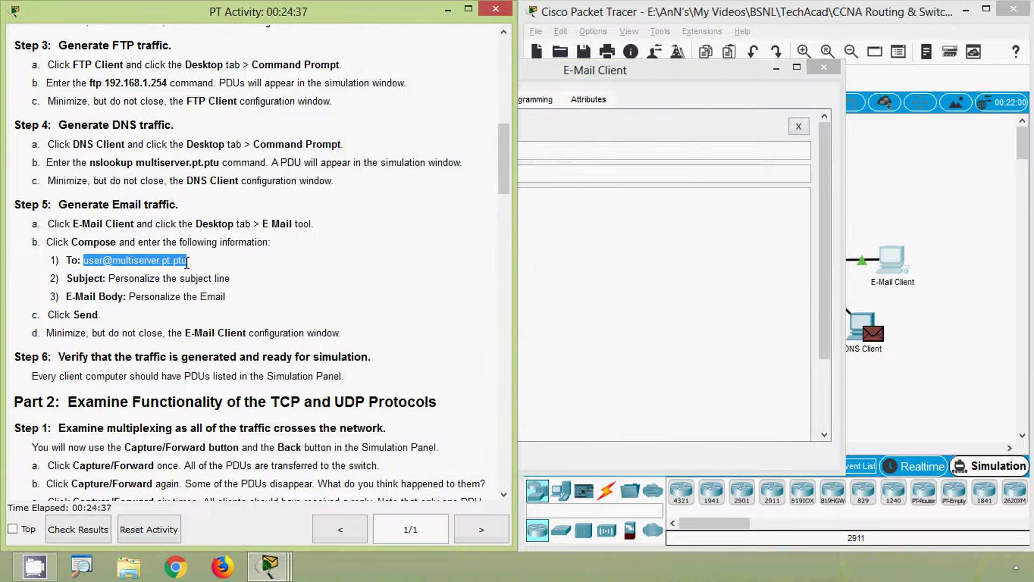
left_click(589, 149)
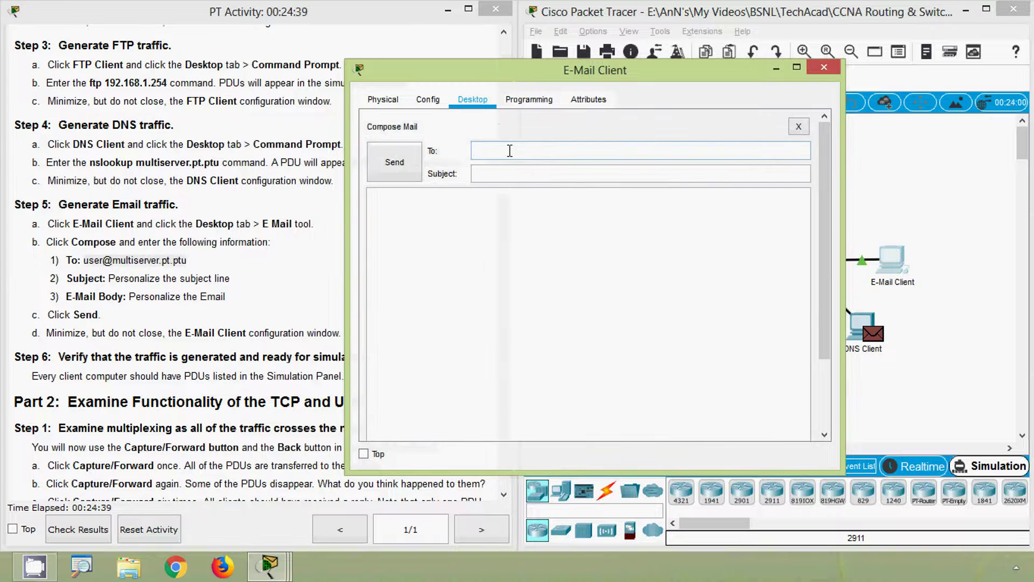
key("ctrl+v")
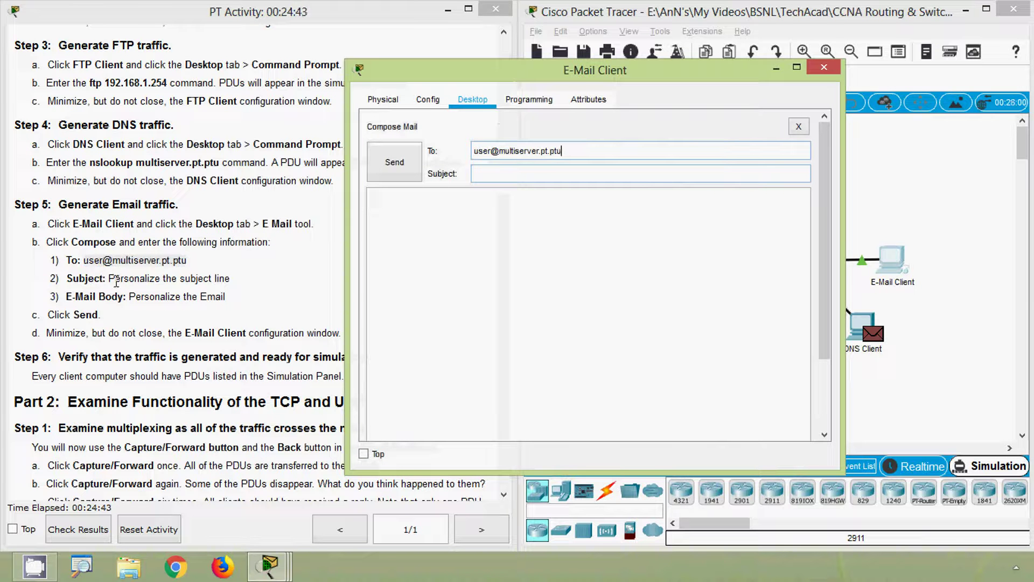
left_click_drag(110, 278, 235, 278)
key("ctrl+c")
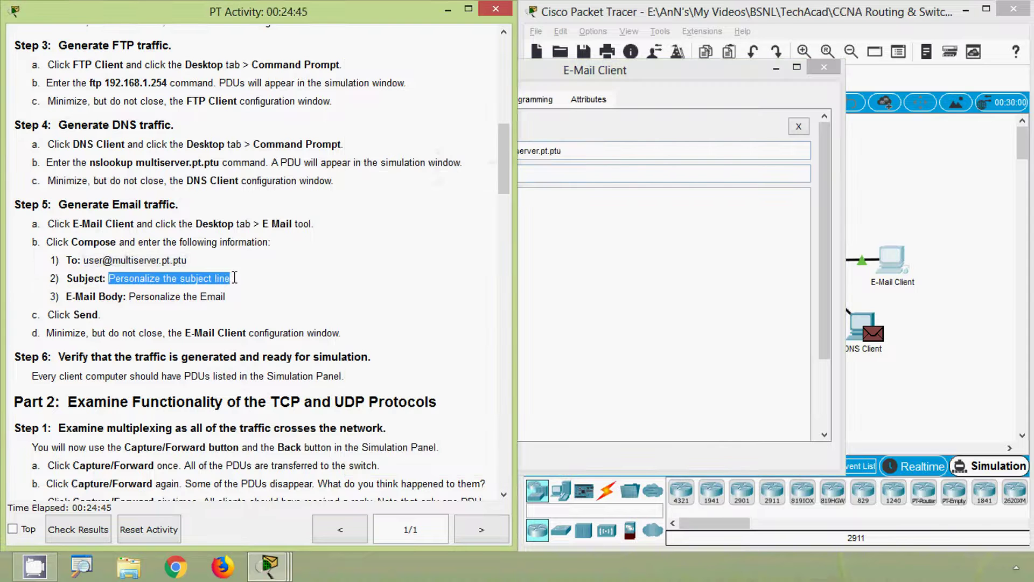
left_click(578, 180)
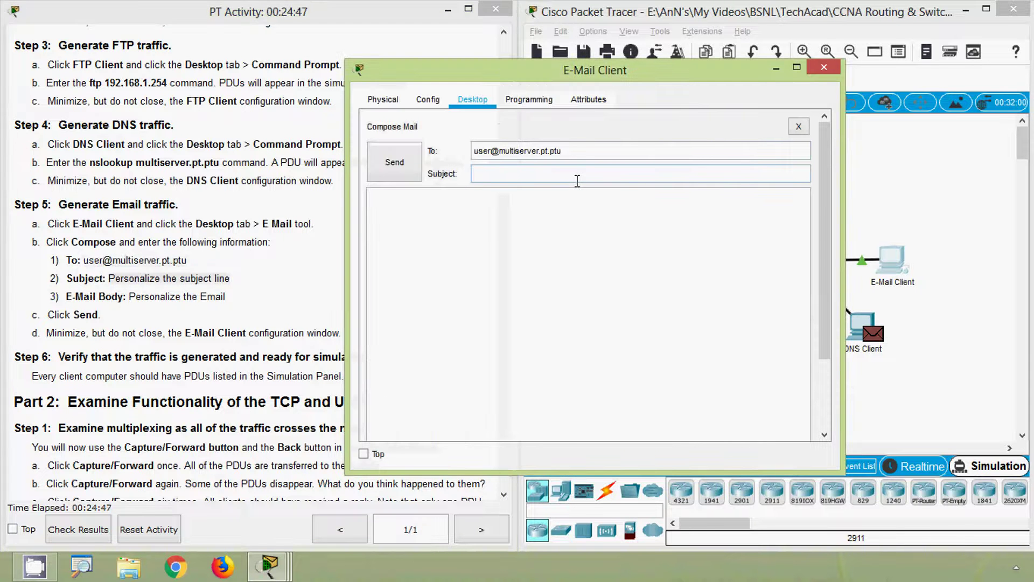
key("ctrl+v")
Step: Fill the message body with the text "Personalize the Email" copied from the instructions
left_click(262, 282)
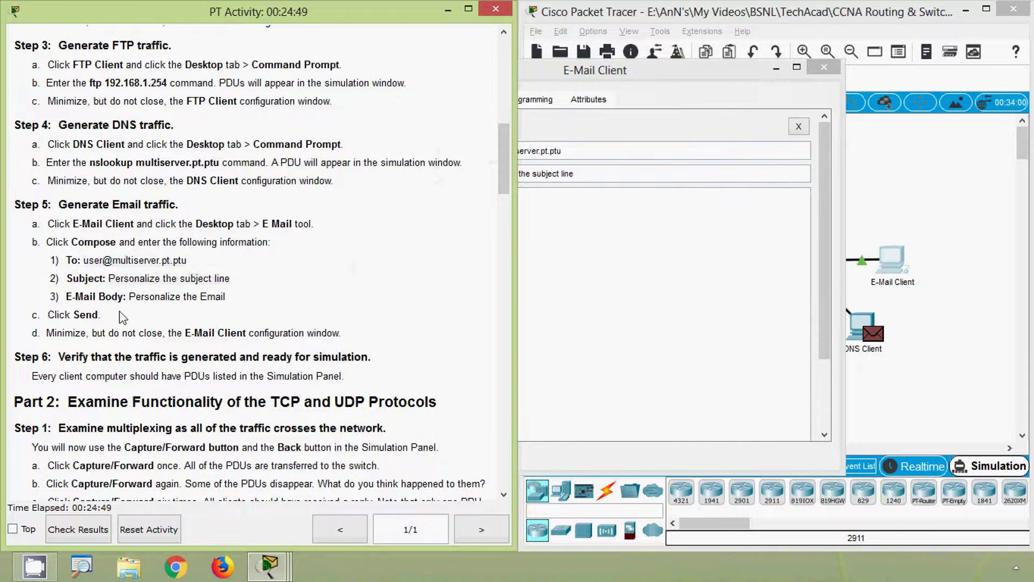
left_click_drag(131, 299, 228, 296)
key("ctrl+c")
left_click(583, 309)
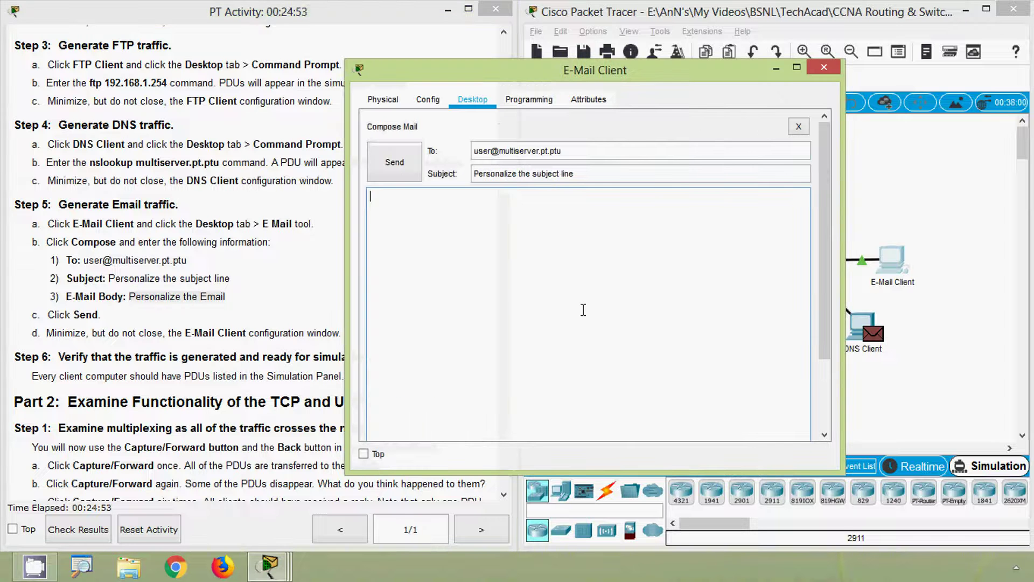
key("ctrl+v")
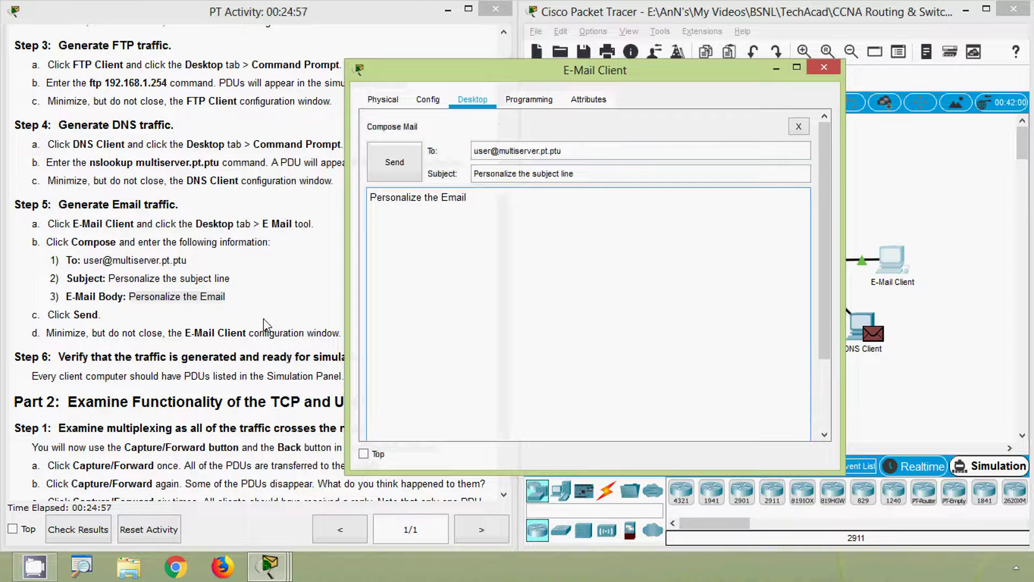
Step: Send the message from E-Mail Client, and minimize the client's window without closing it
left_click(223, 314)
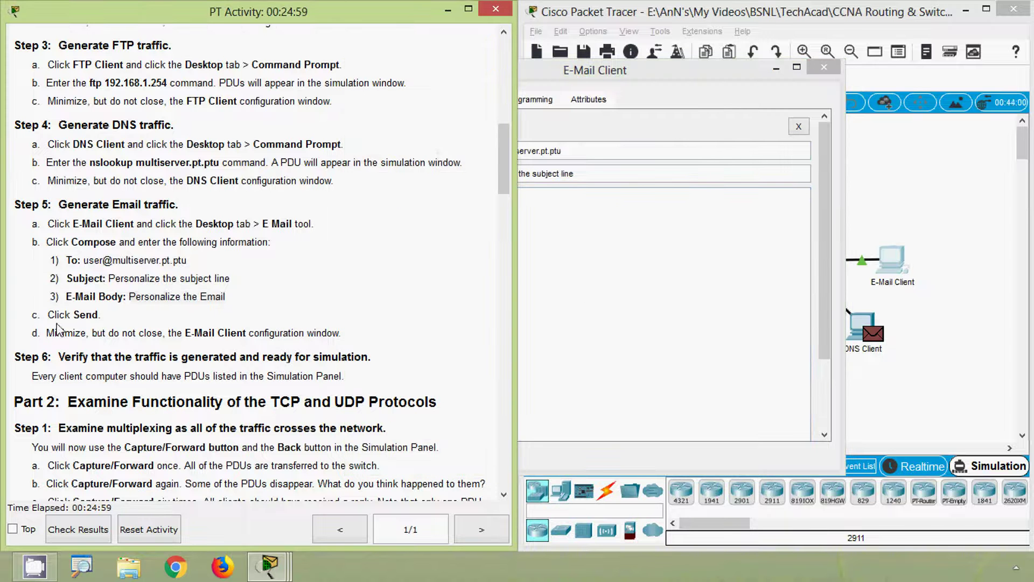
left_click(559, 310)
left_click(401, 173)
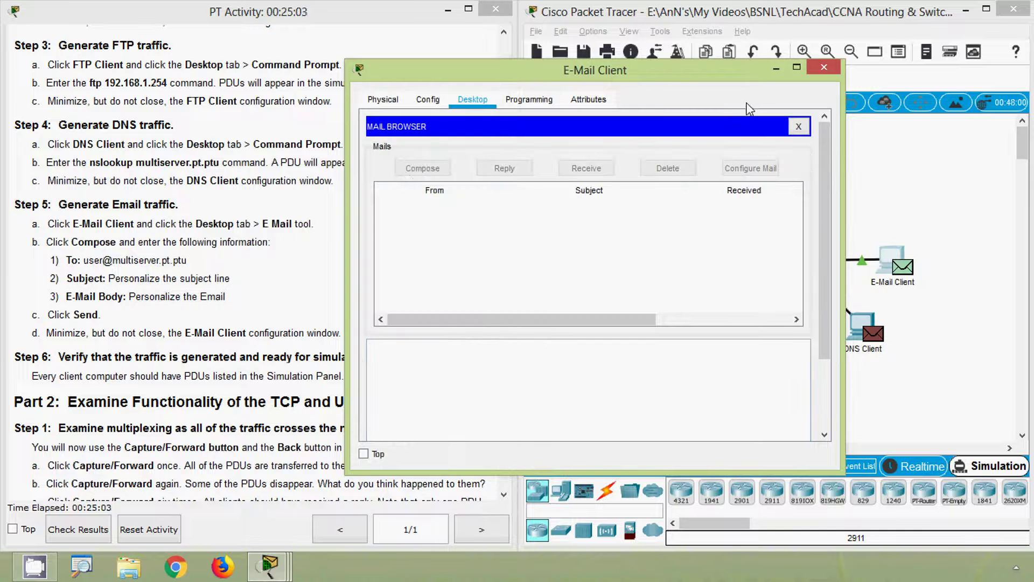
left_click(776, 68)
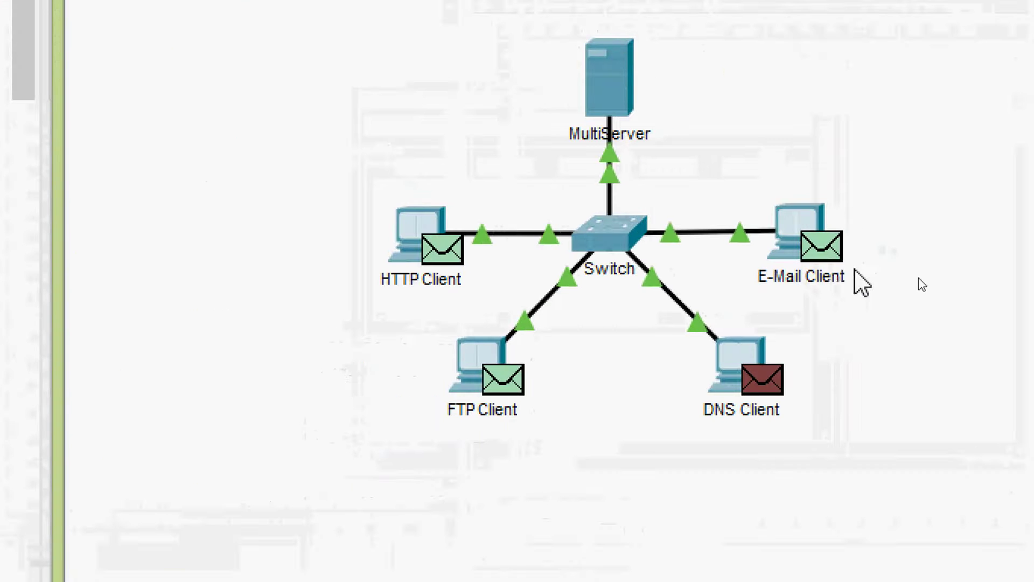
Step: Check in the Simulation Panel's event list that every client has a PDU, and close the panel
mouse_move(835, 260)
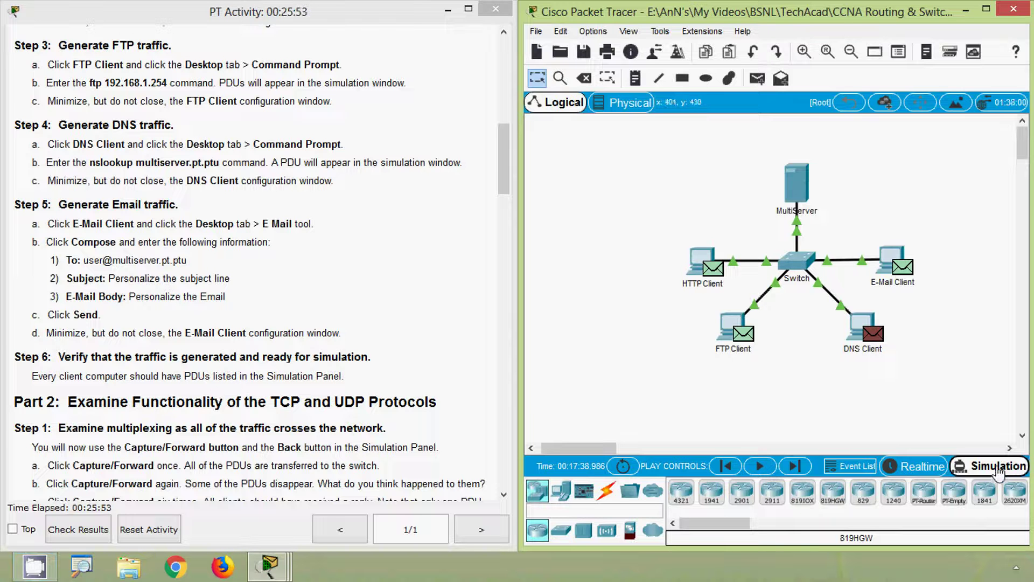
left_click(958, 467)
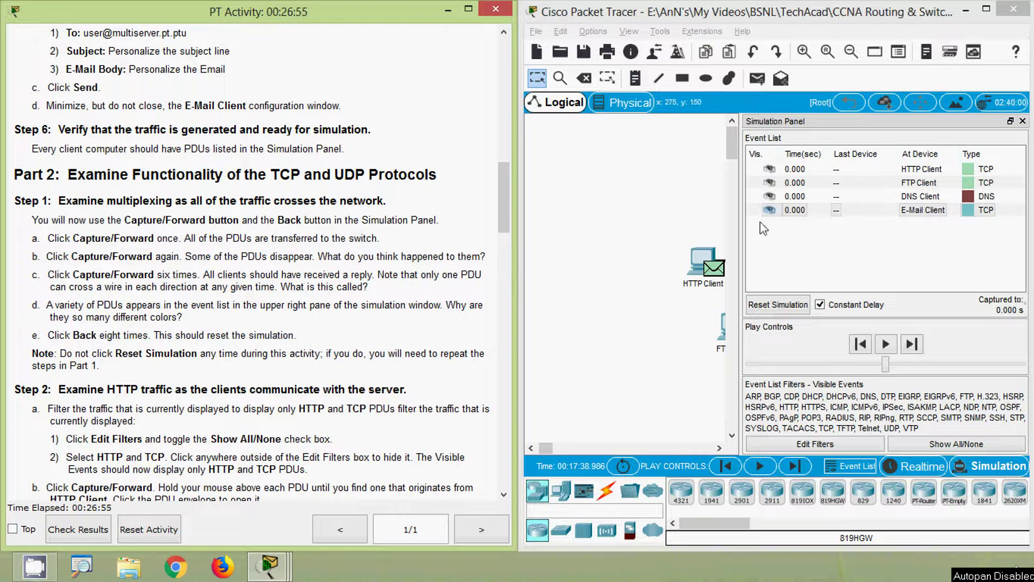
left_click(1023, 122)
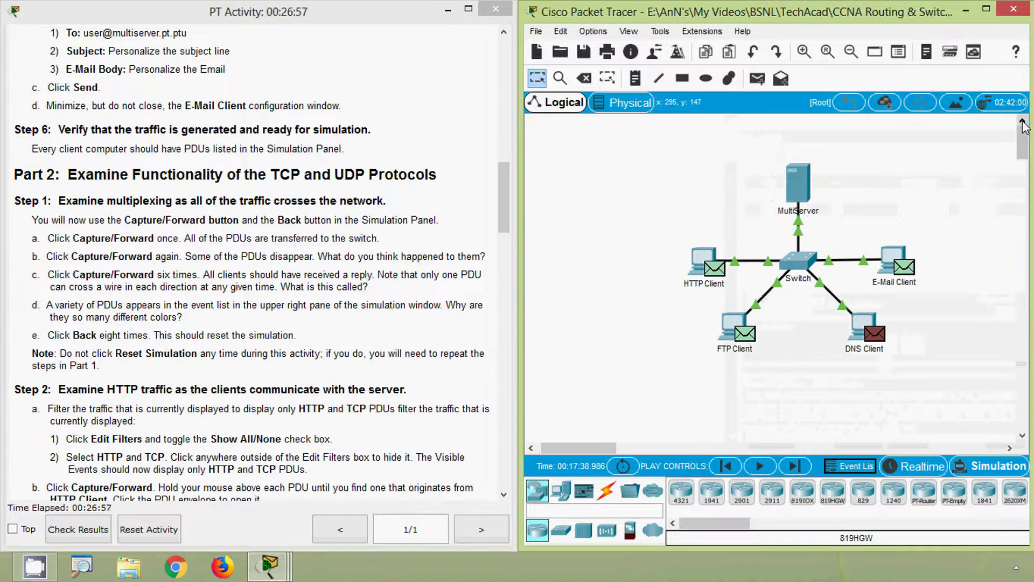
Step: Advance the simulation two steps with Capture/Forward, and show the event list in the maximized Packet Tracer window
left_click(799, 466)
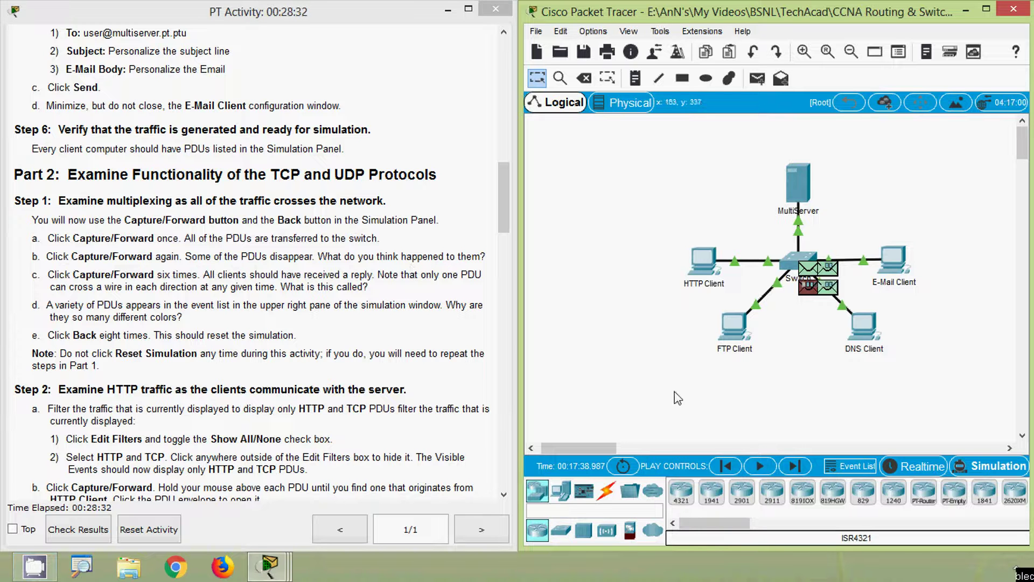
left_click(794, 466)
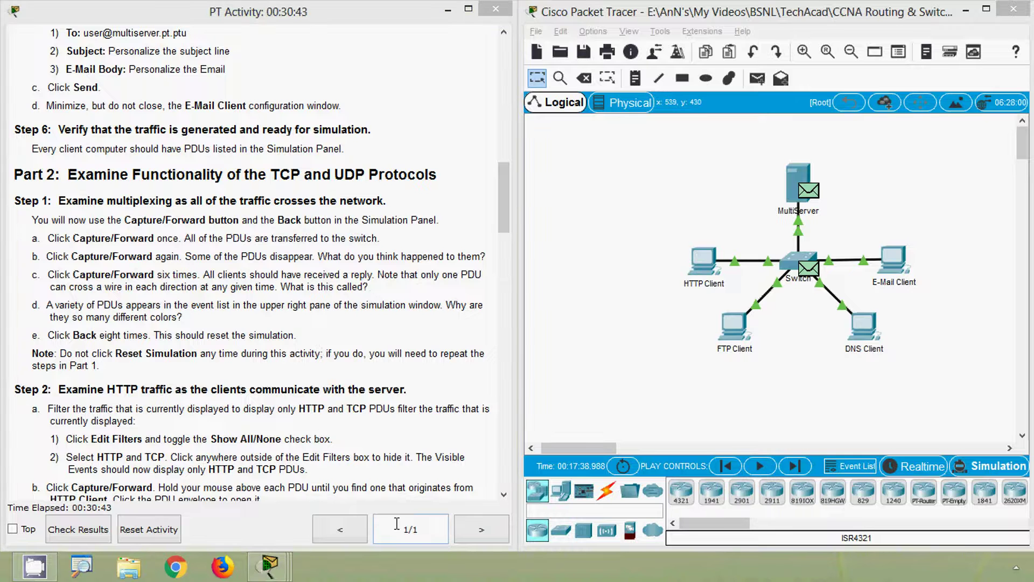
left_click(986, 9)
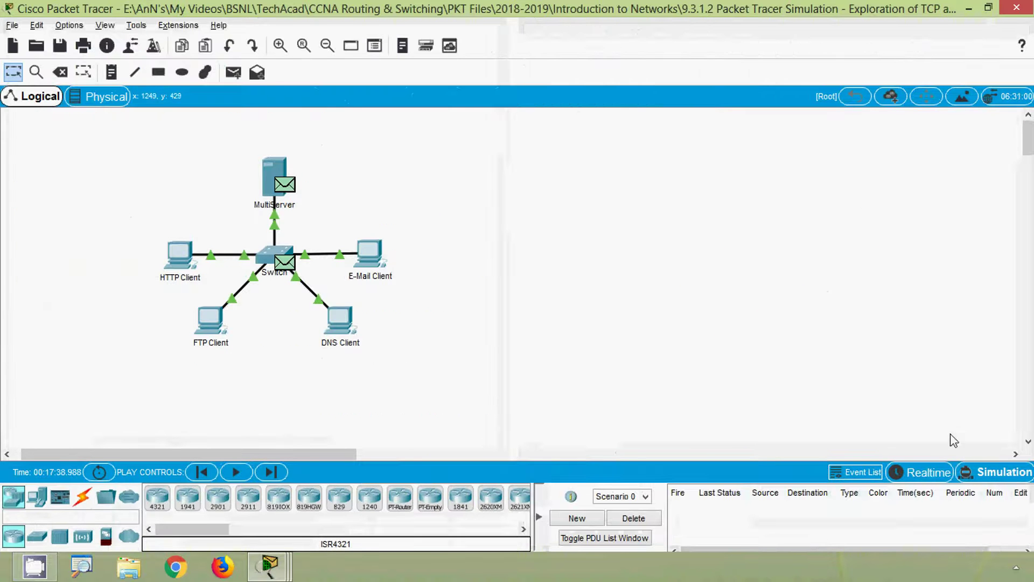
left_click(856, 473)
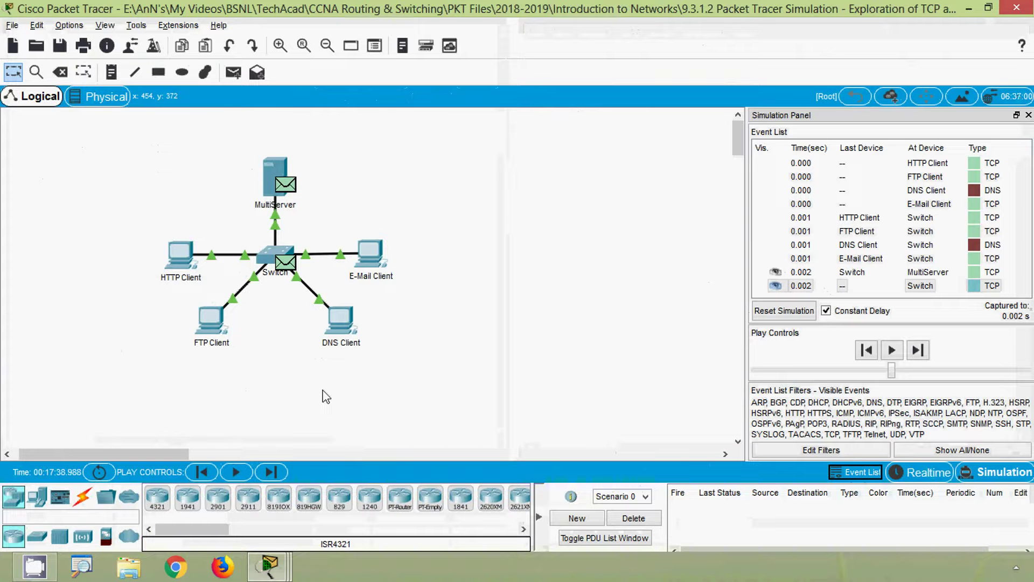
Step: Advance the simulation six more steps with Capture/Forward to follow the replies to all clients
left_click(272, 473)
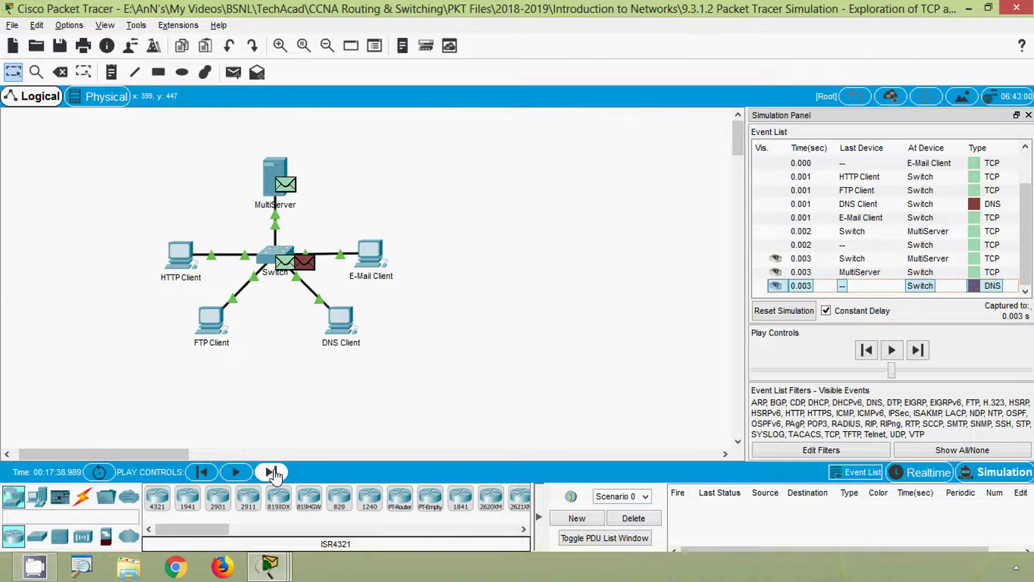
left_click(272, 472)
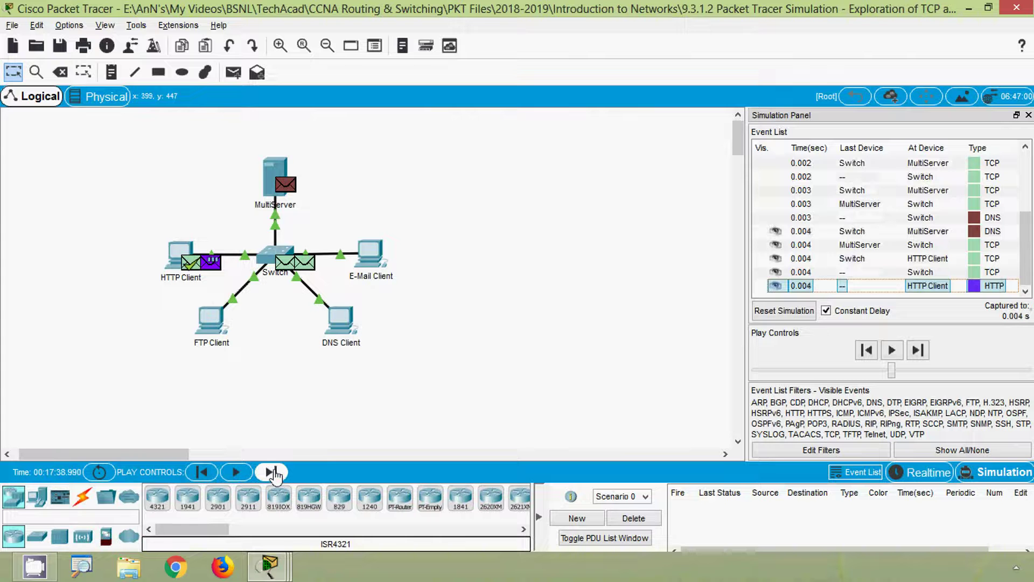
left_click(272, 472)
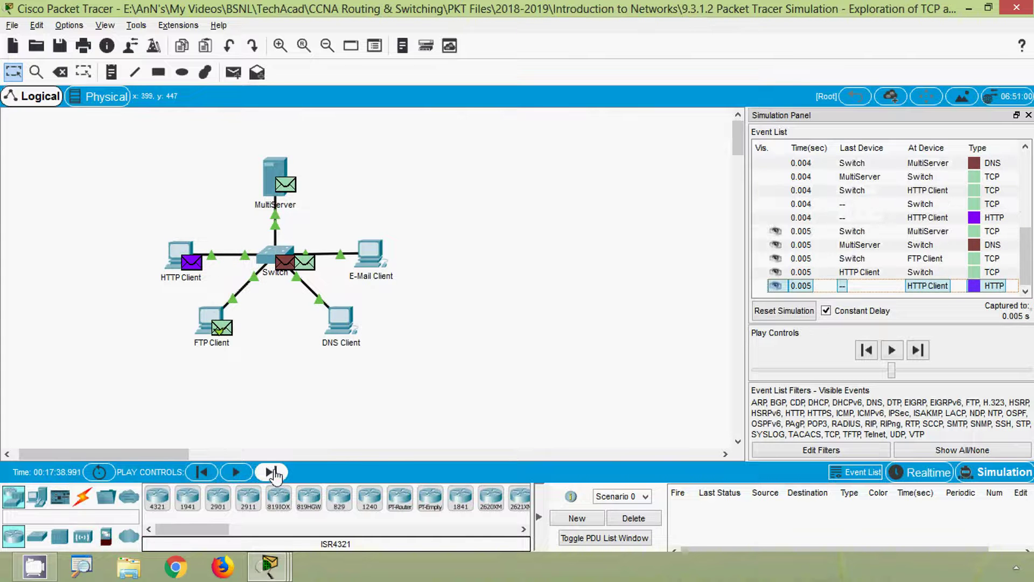
left_click(272, 473)
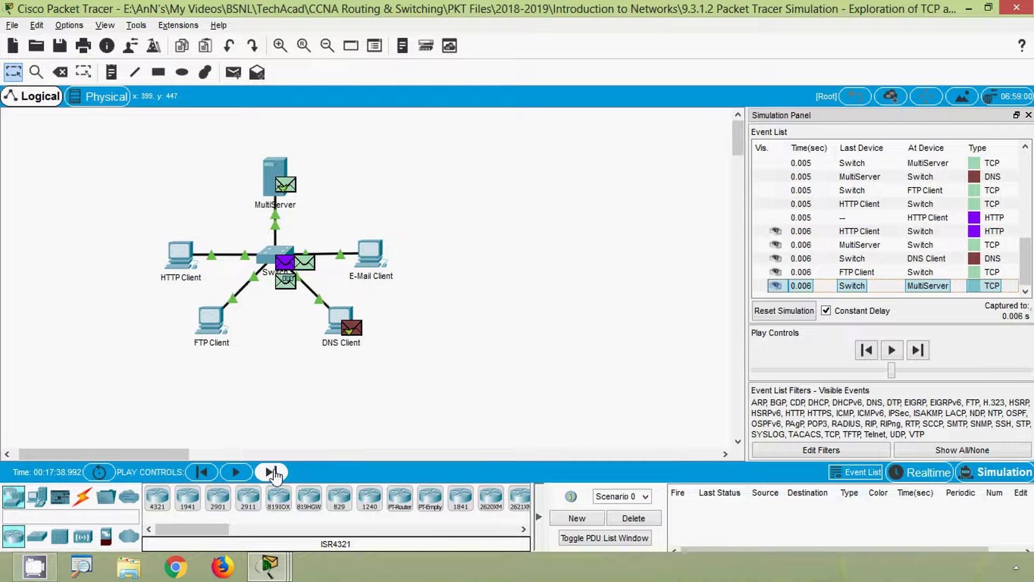
left_click(272, 473)
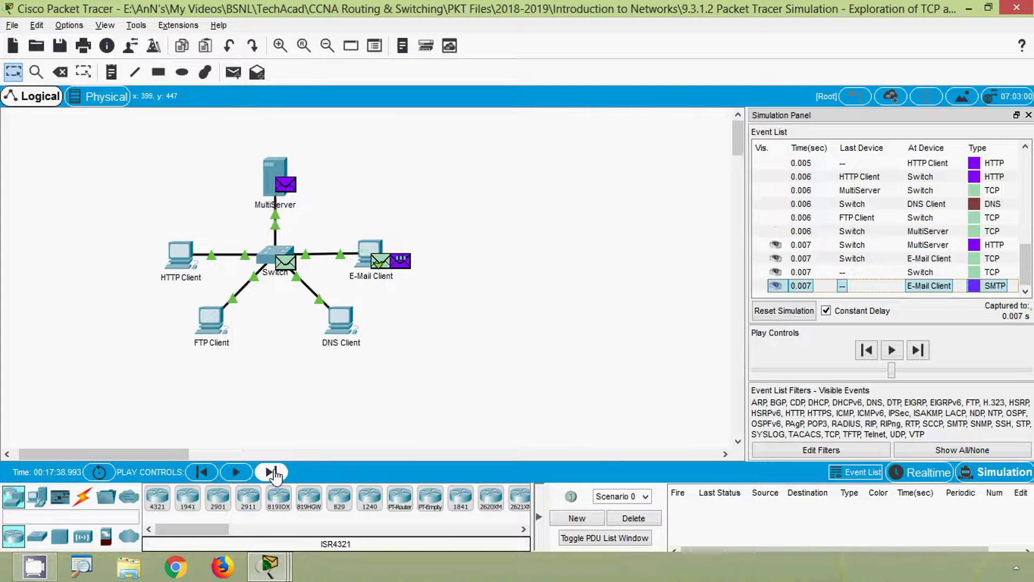
left_click(272, 472)
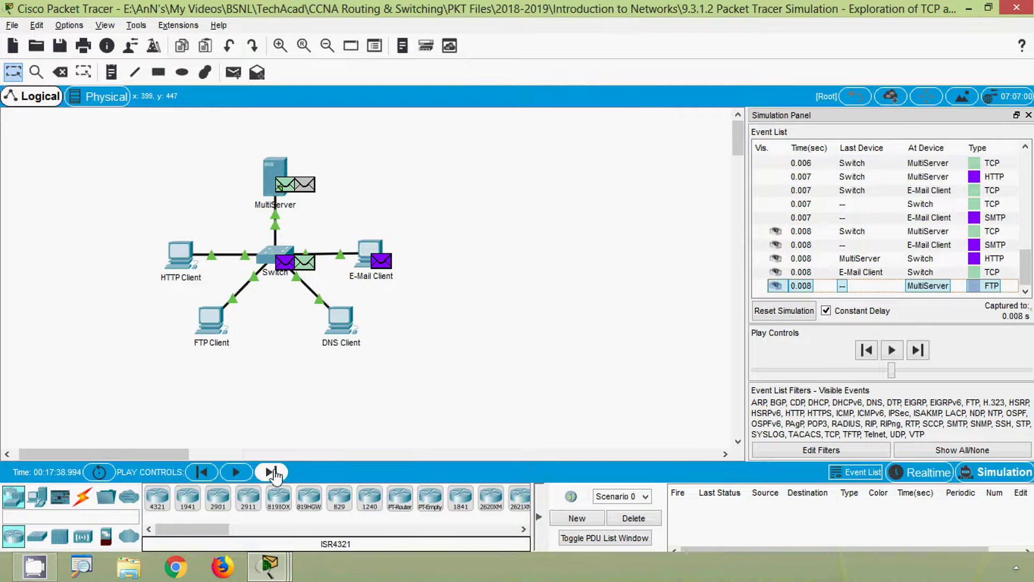
Step: Restore the window beside the instructions and examine the colors of the different PDU types from the start of the event list
left_click(988, 10)
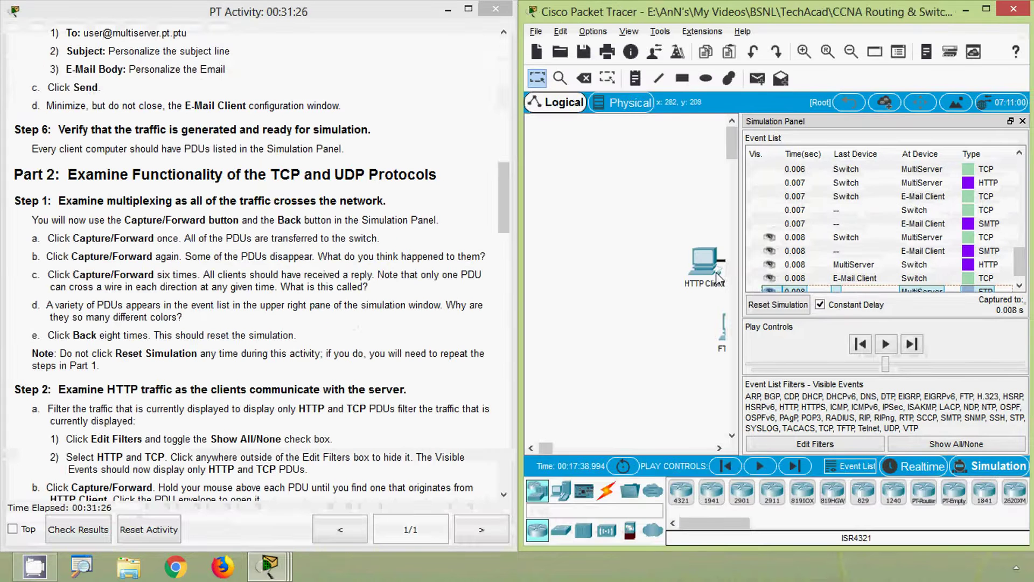
left_click(73, 328)
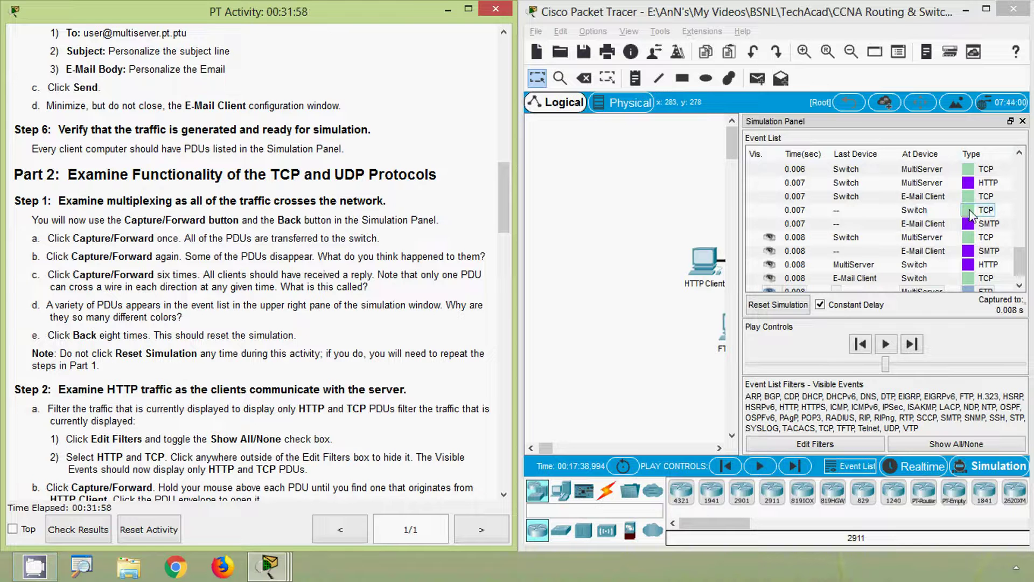
left_click_drag(1024, 263, 1028, 171)
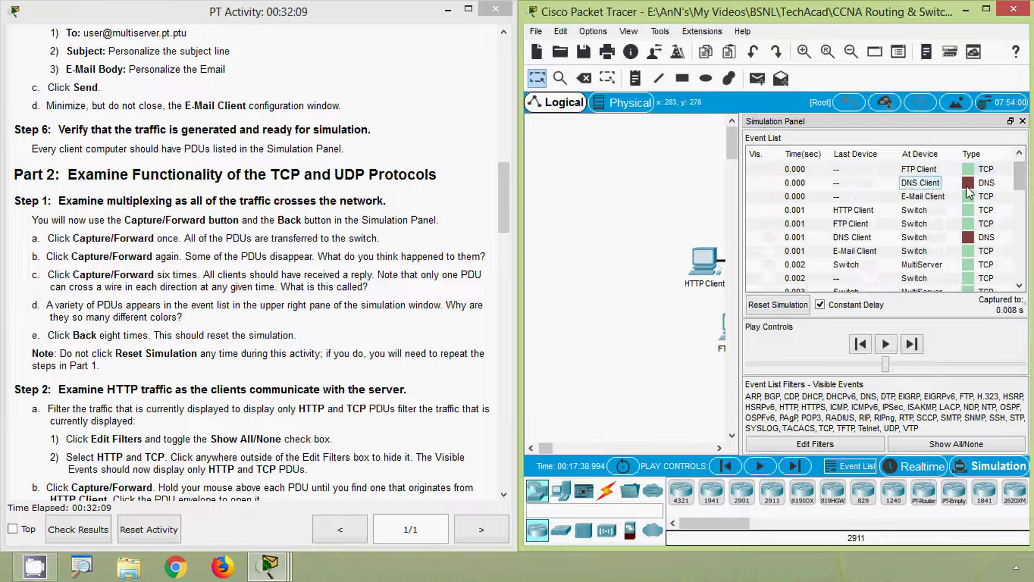
Step: Examine the PDU types and colors down to the end of the event list, and return to the activity instructions
left_click_drag(1020, 184, 1019, 270)
left_click(834, 280)
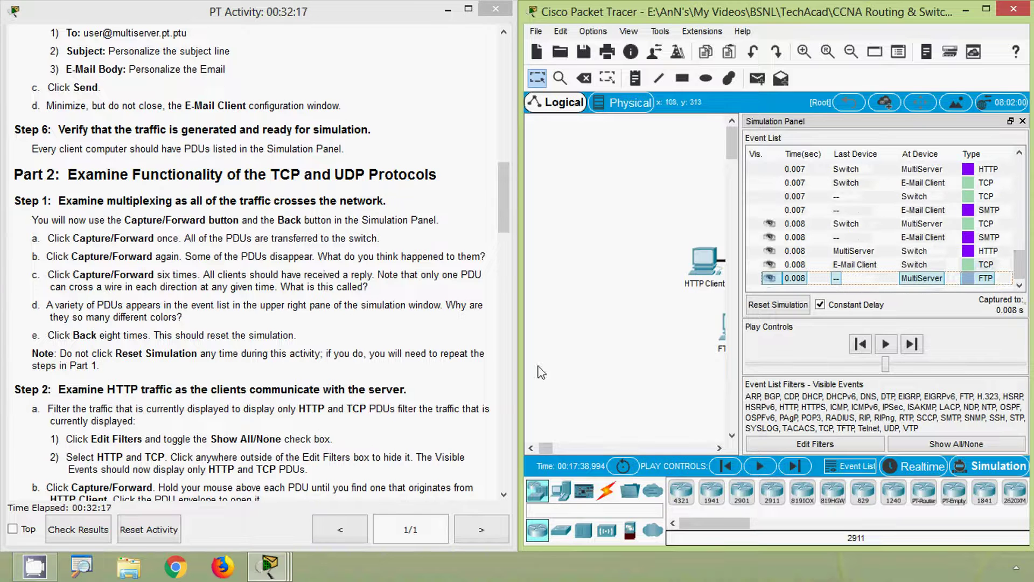
left_click(309, 328)
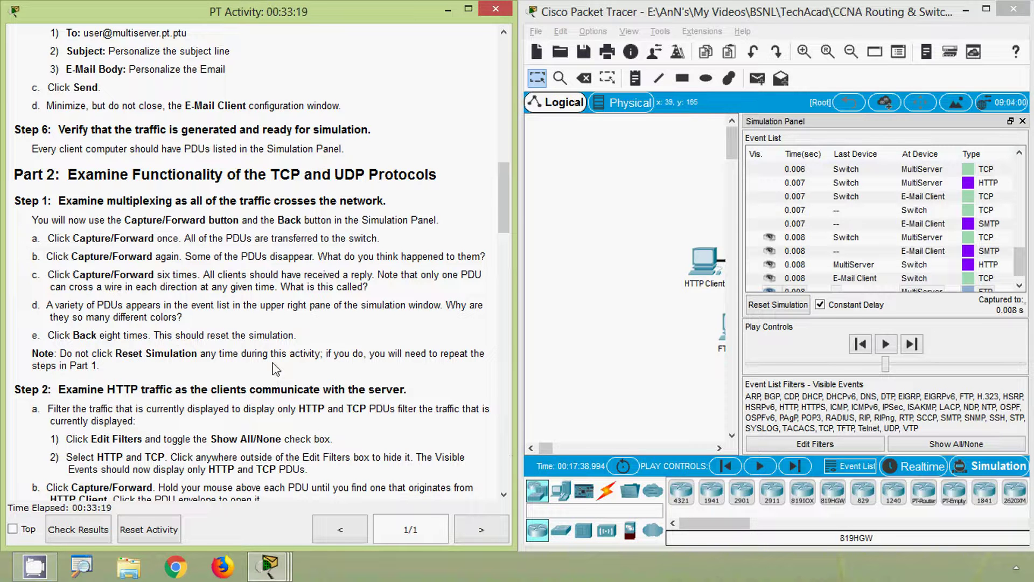
Step: Step the simulation back eight times to its start in the maximized window, and restore the window with the Simulation Panel closed
left_click(986, 9)
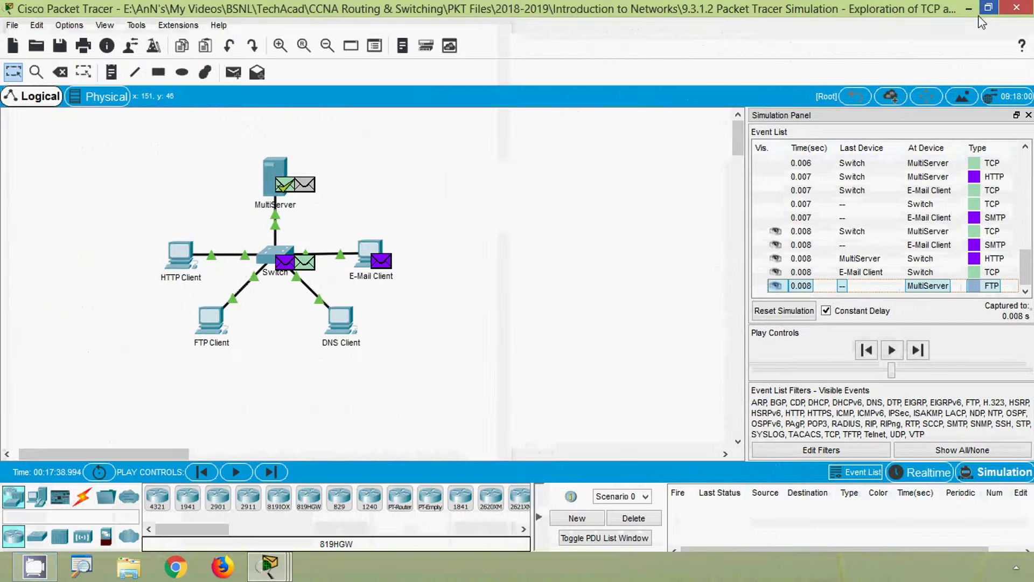
left_click(202, 472)
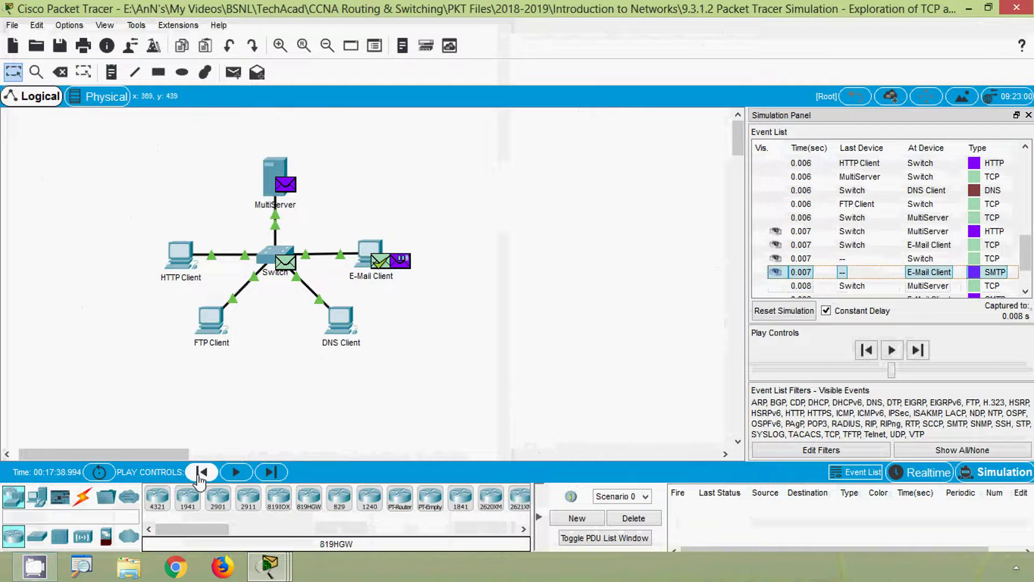
left_click(201, 472)
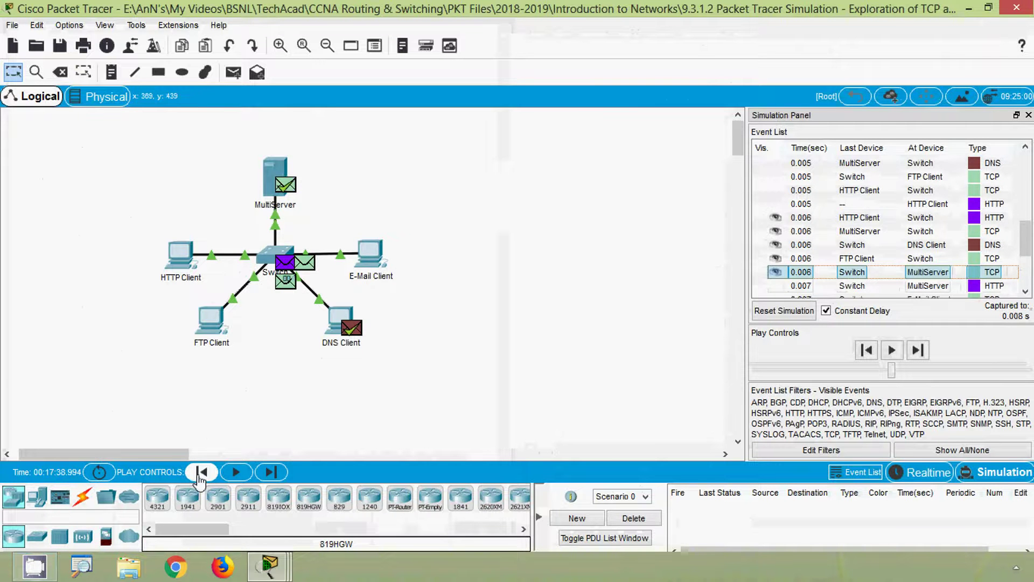
left_click(200, 475)
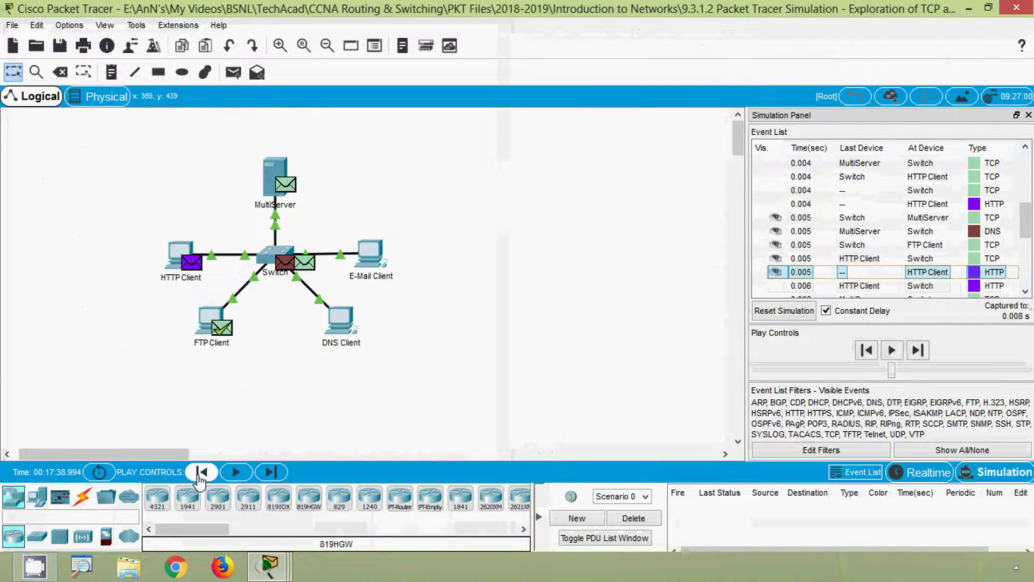
left_click(202, 472)
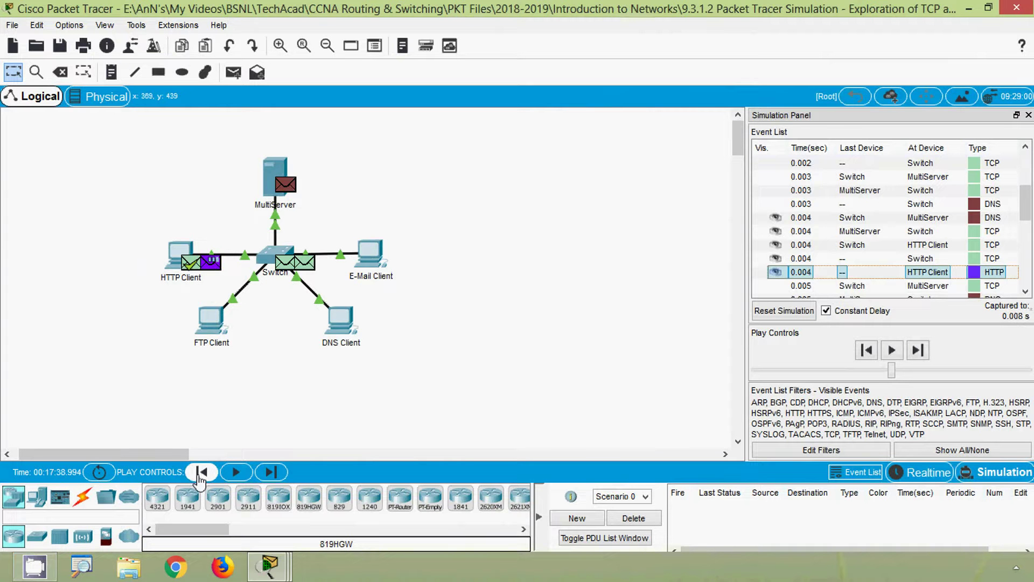
left_click(202, 472)
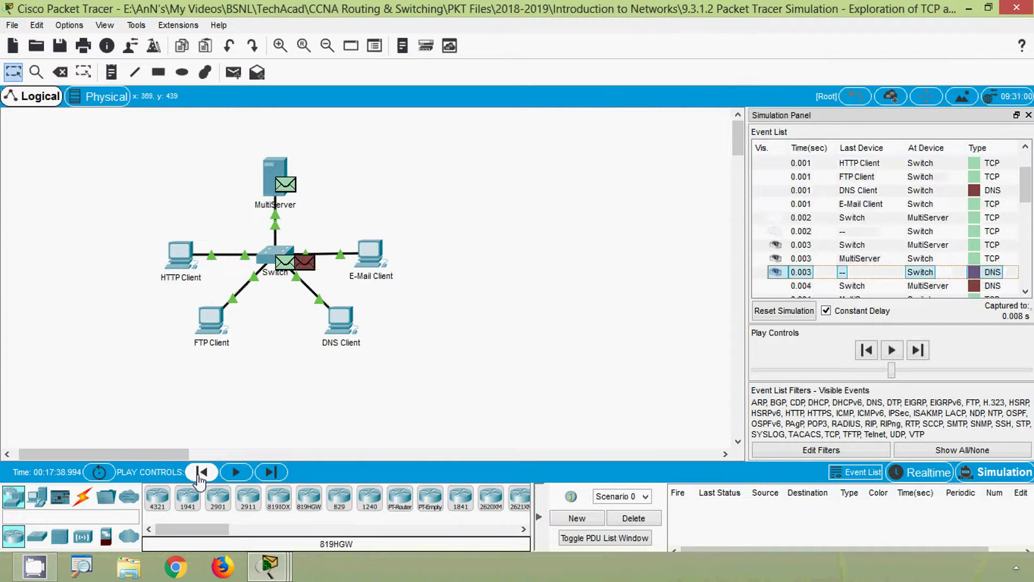
left_click(201, 473)
left_click(202, 472)
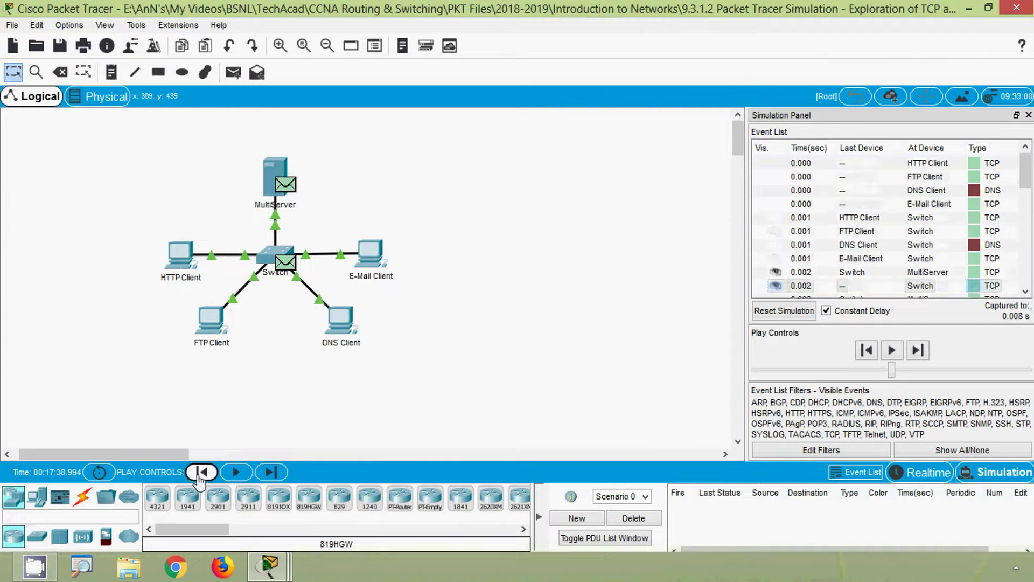
left_click(201, 472)
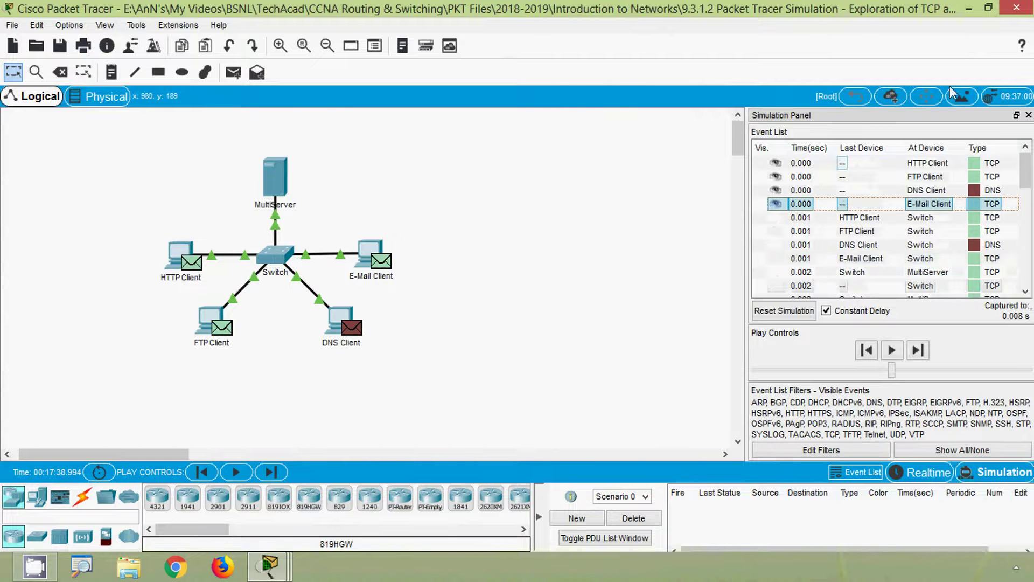
left_click(988, 8)
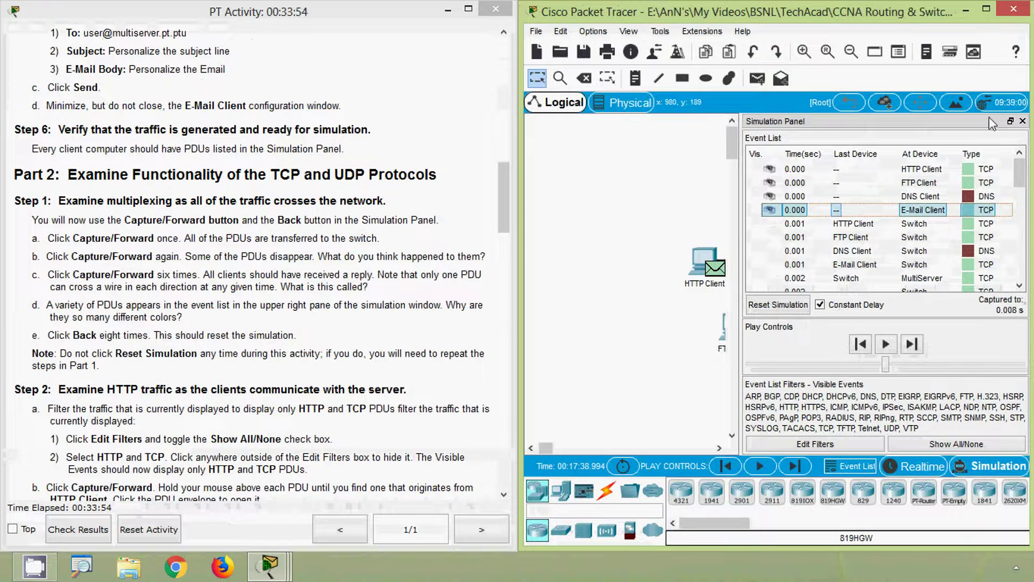
left_click(1023, 120)
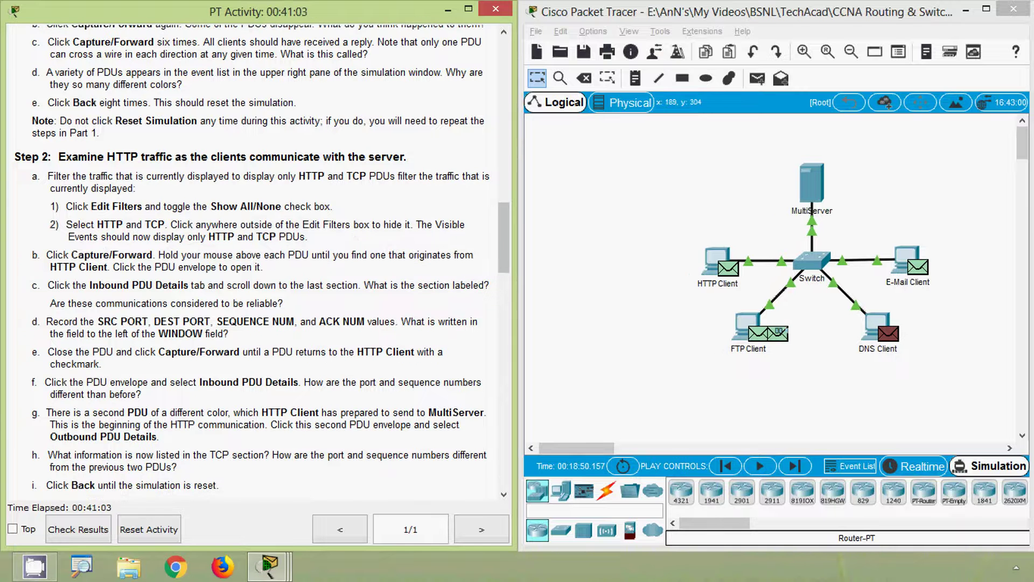
Step: Filter the simulation's visible events to only HTTP and TCP, clearing all other event types first
left_click(650, 334)
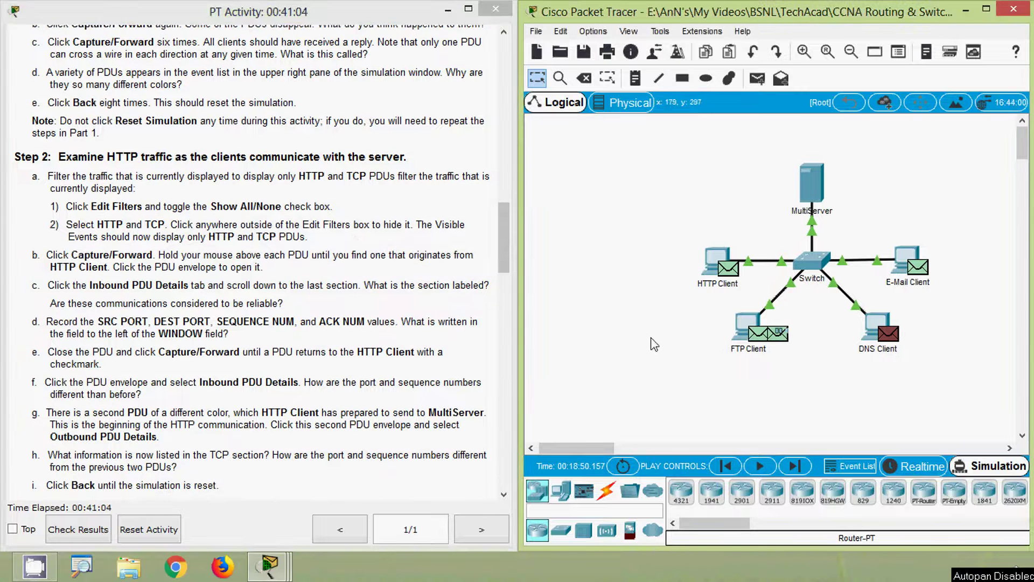
left_click(850, 467)
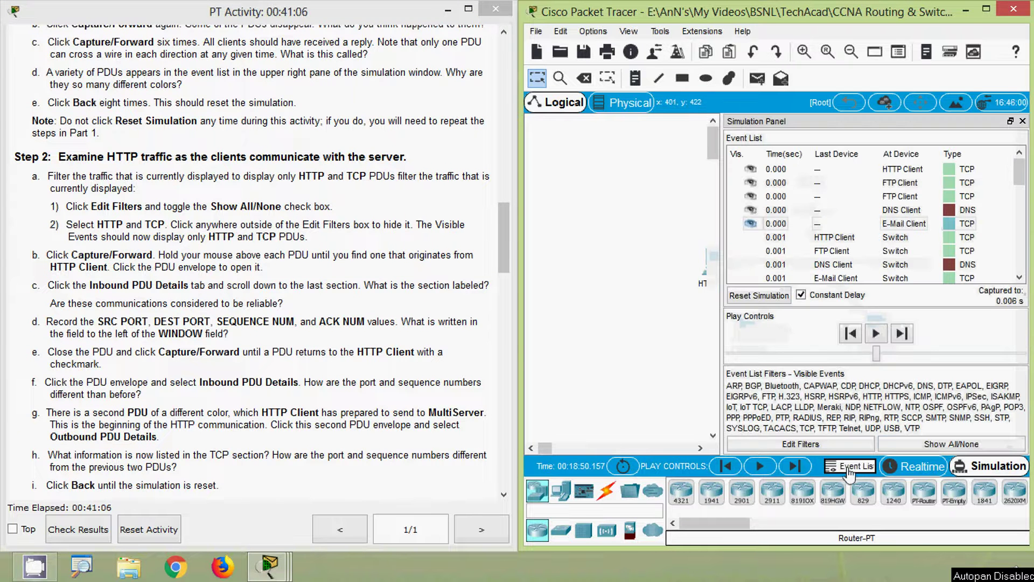
left_click(957, 451)
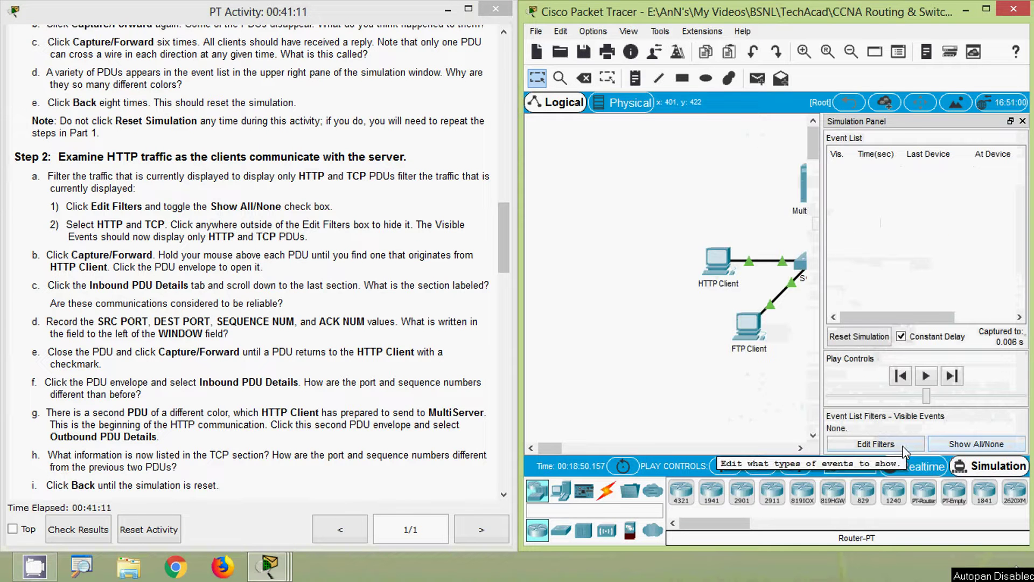
left_click(876, 443)
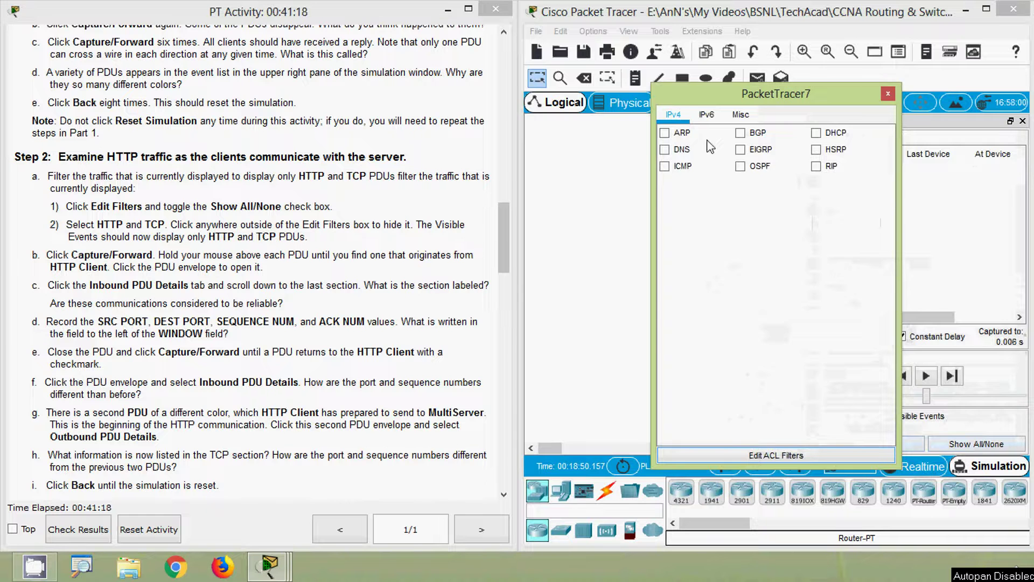
left_click(743, 115)
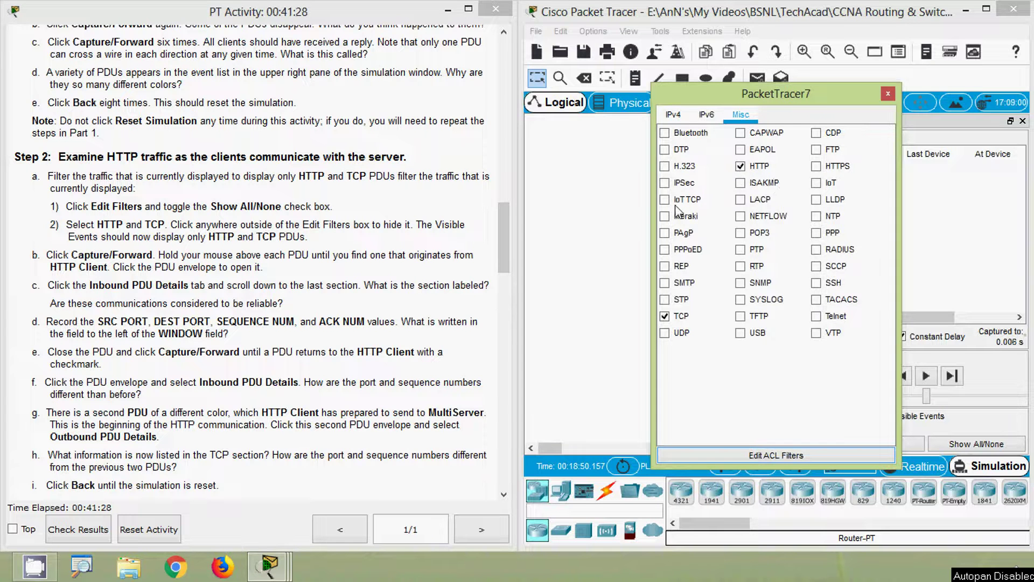
left_click(891, 103)
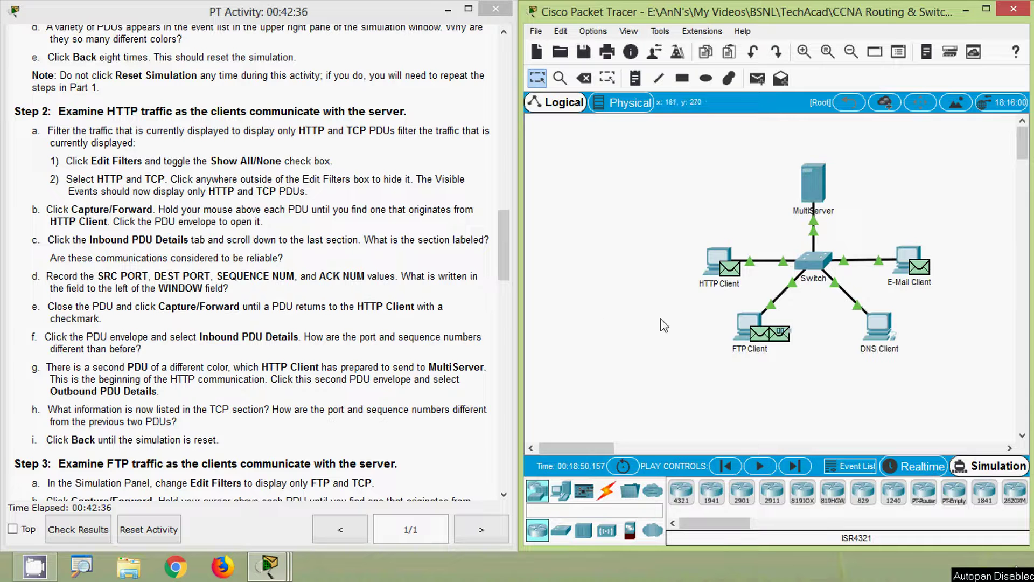
Step: Advance the simulation one step with Capture/Forward, and open the PDU at the Switch that originates from HTTP Client beside the instructions
left_click(795, 467)
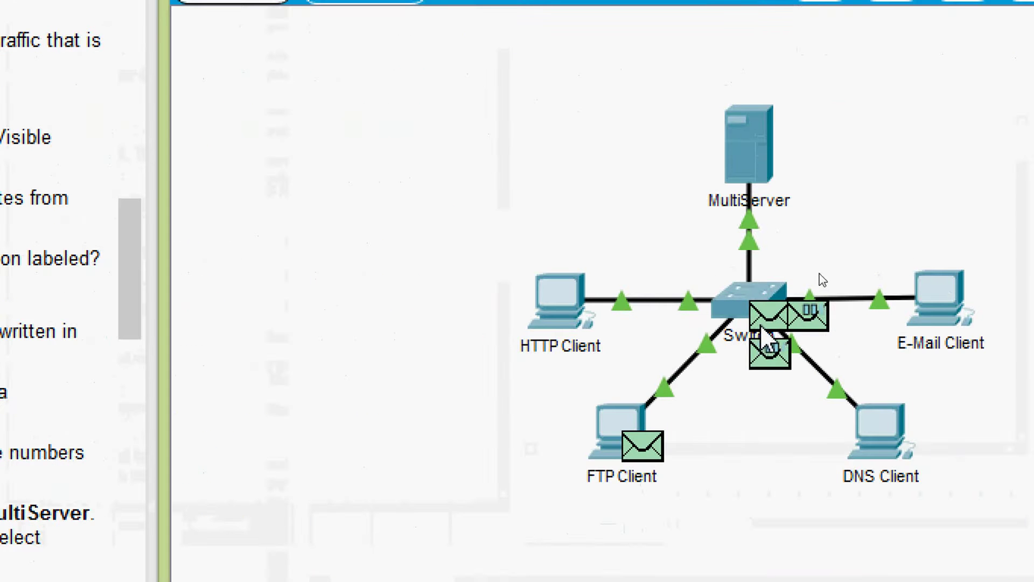
mouse_move(822, 275)
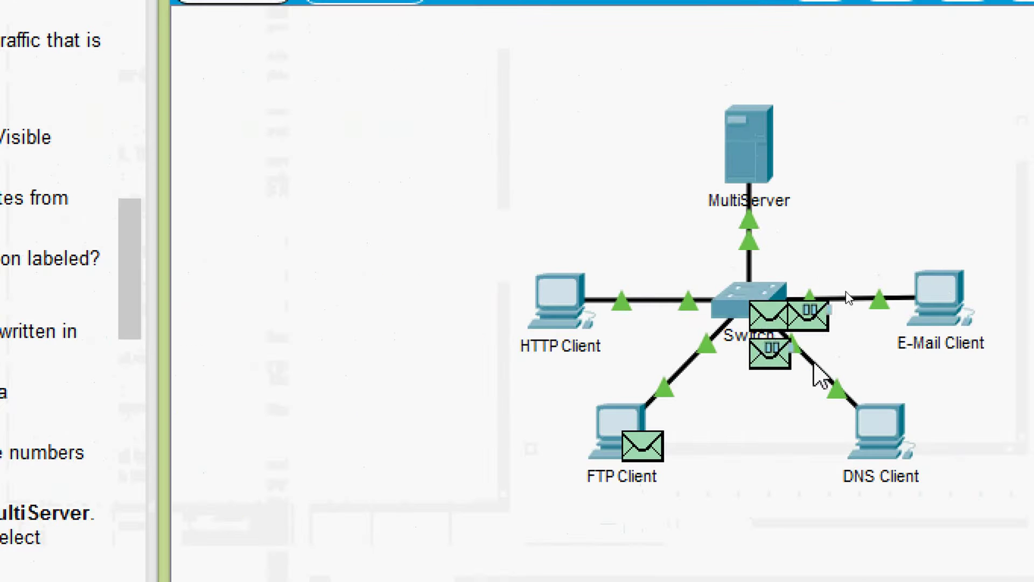
mouse_move(814, 329)
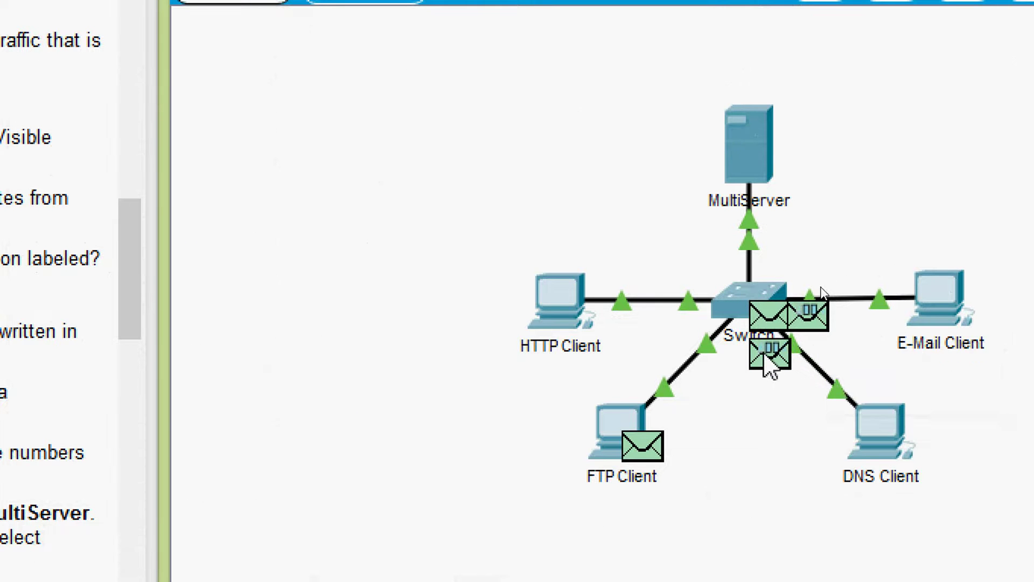
mouse_move(768, 367)
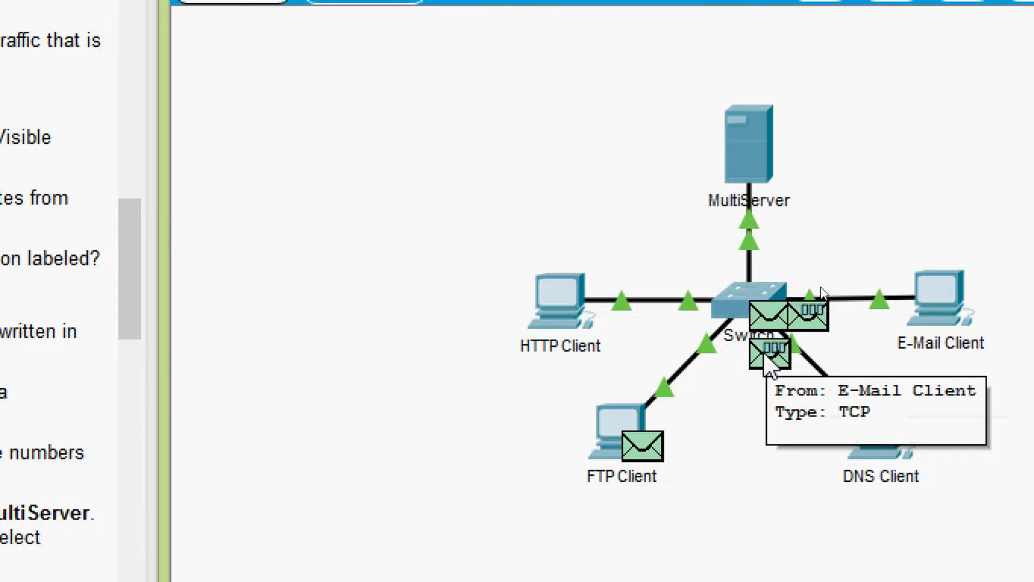
mouse_move(777, 339)
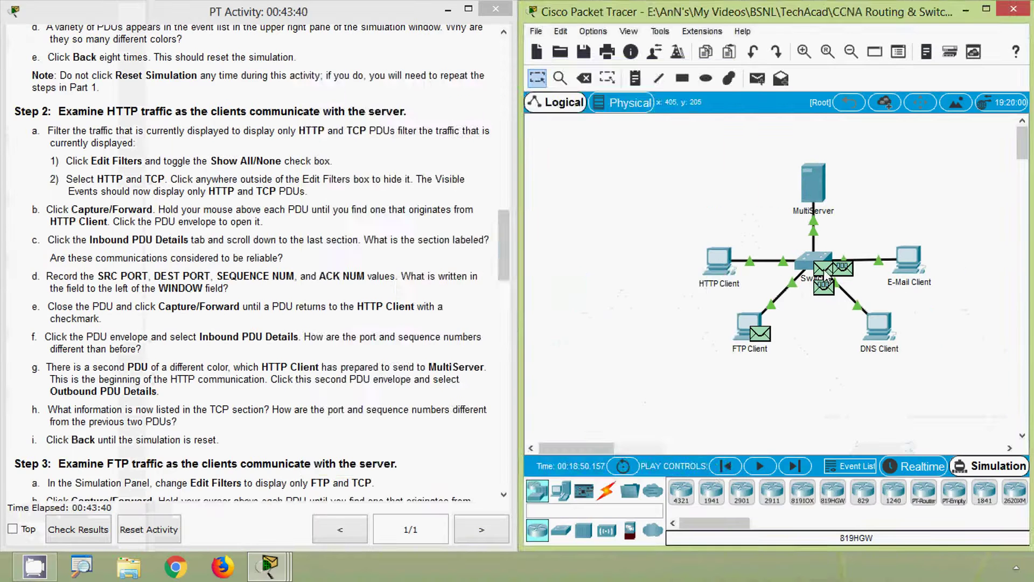
left_click(770, 317)
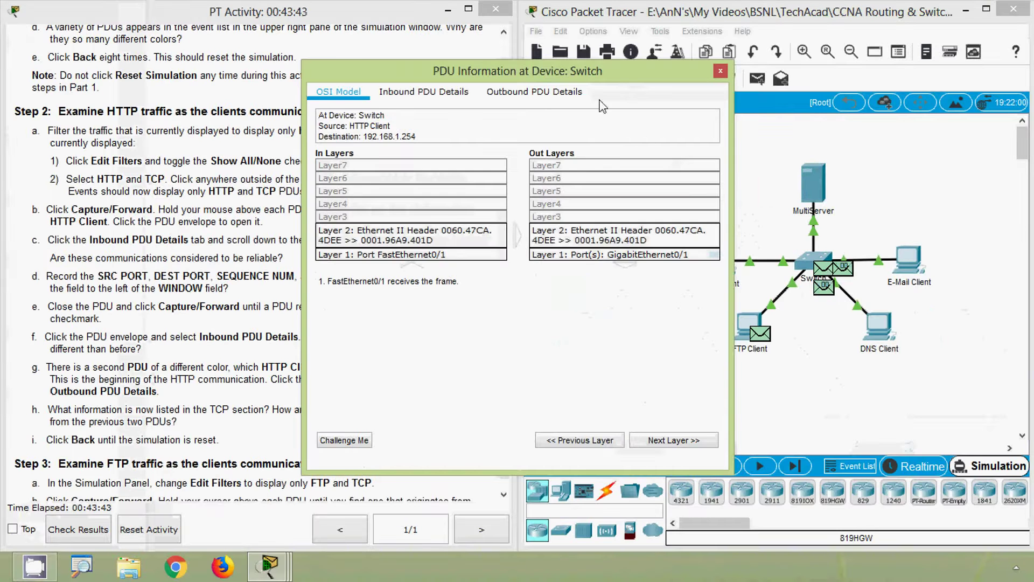
left_click_drag(563, 77, 790, 83)
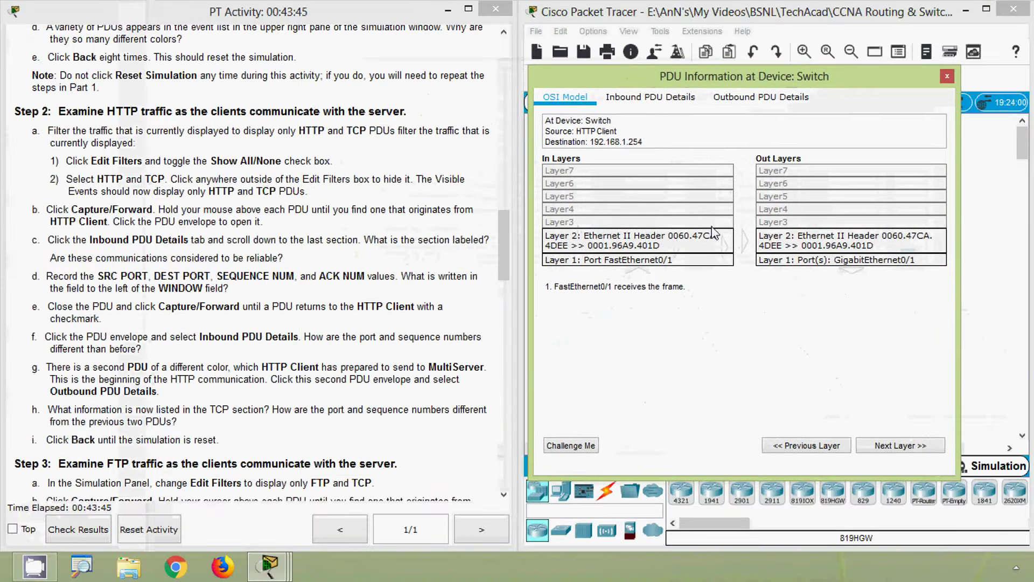
left_click(119, 270)
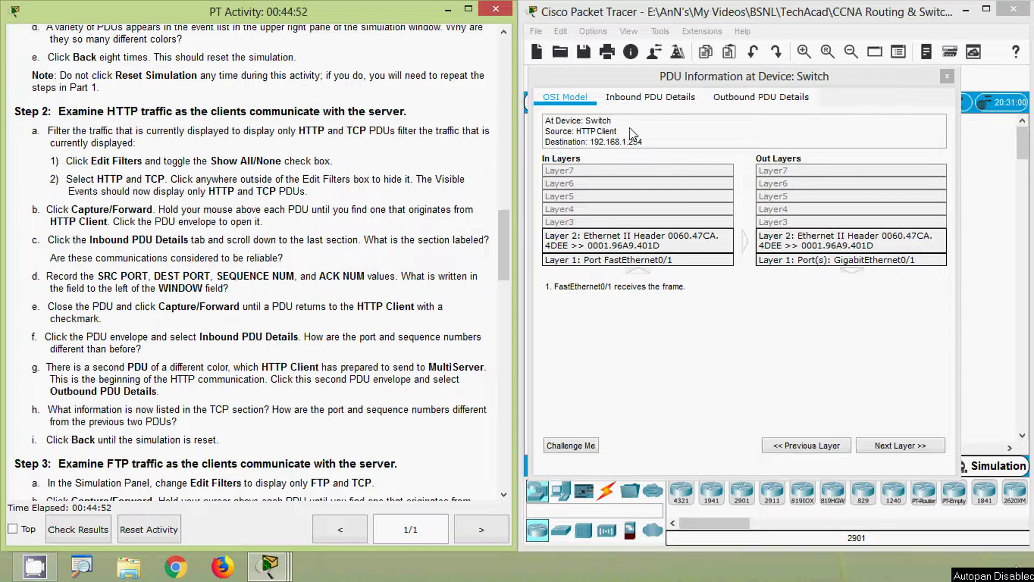
Step: Examine the TCP section of the inbound PDU details for the ports, sequence number, acknowledgement number, flags and window
left_click(657, 98)
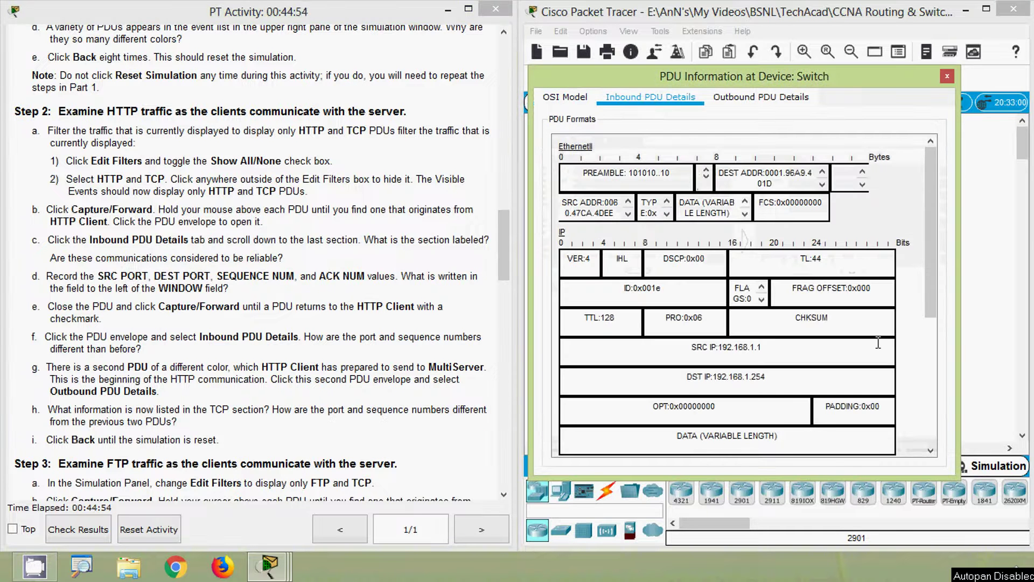
left_click_drag(937, 245, 926, 371)
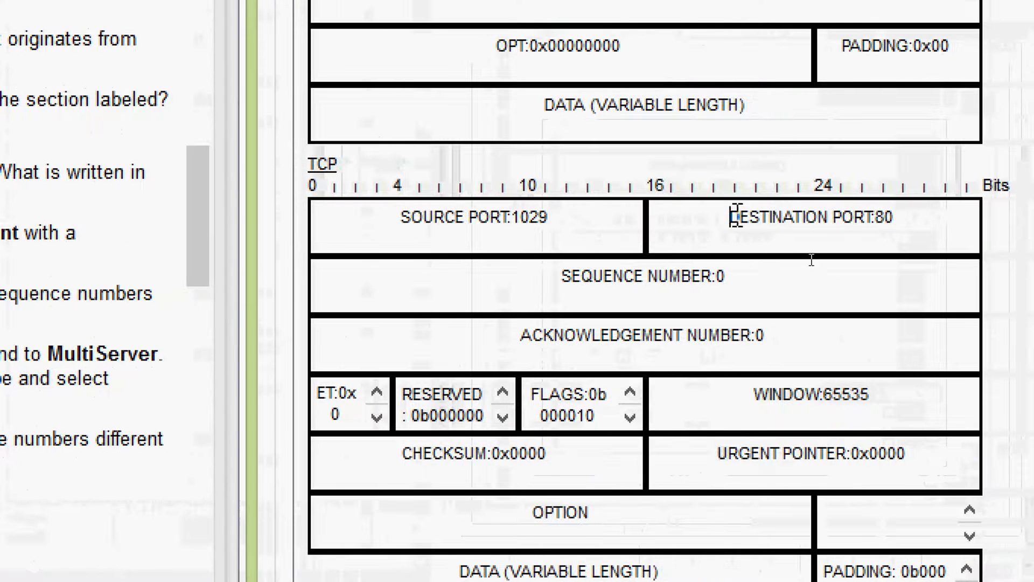
left_click_drag(732, 217, 897, 218)
left_click(869, 226)
left_click_drag(560, 277, 718, 282)
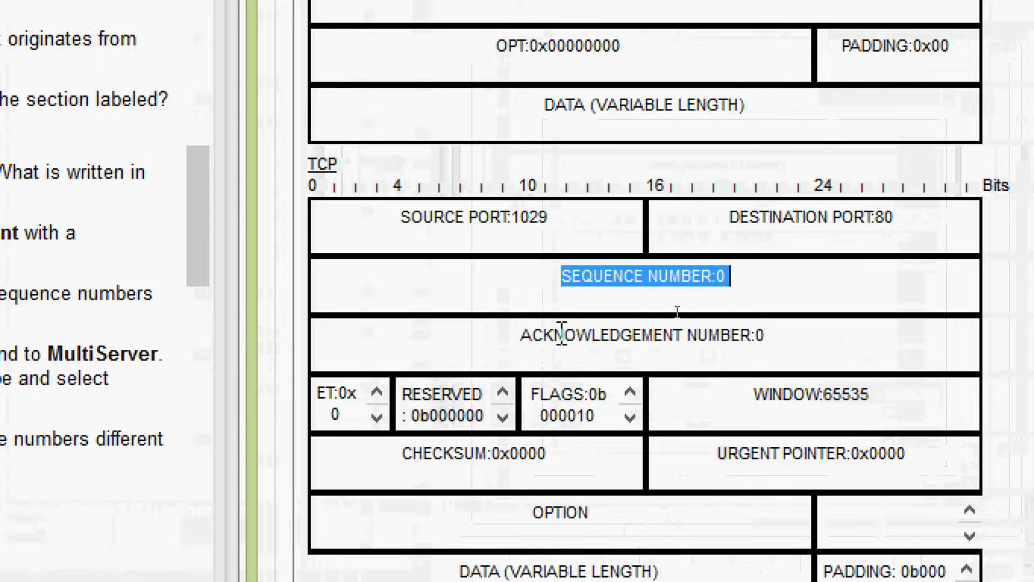
left_click_drag(521, 336, 768, 336)
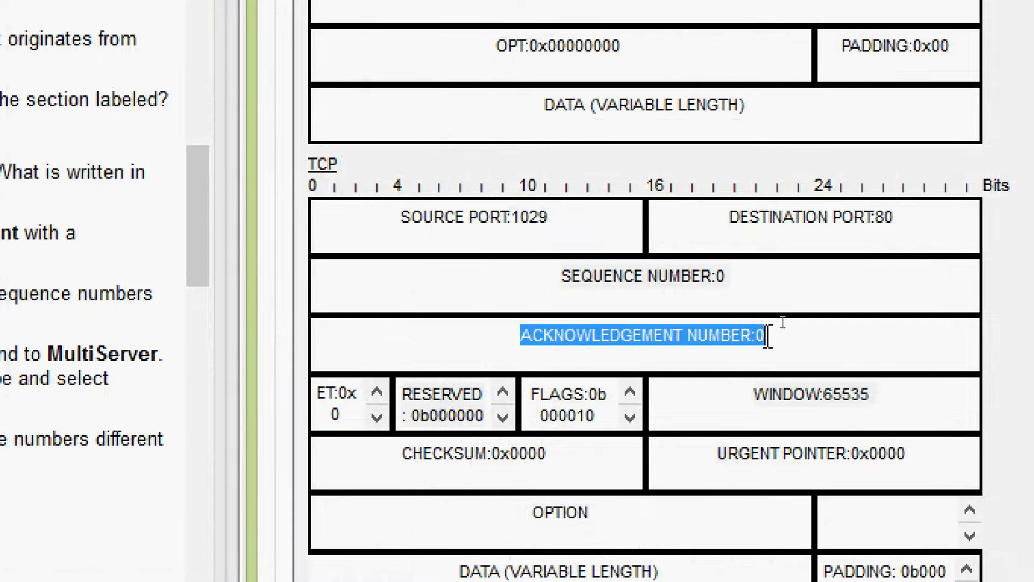
left_click_drag(754, 401, 875, 404)
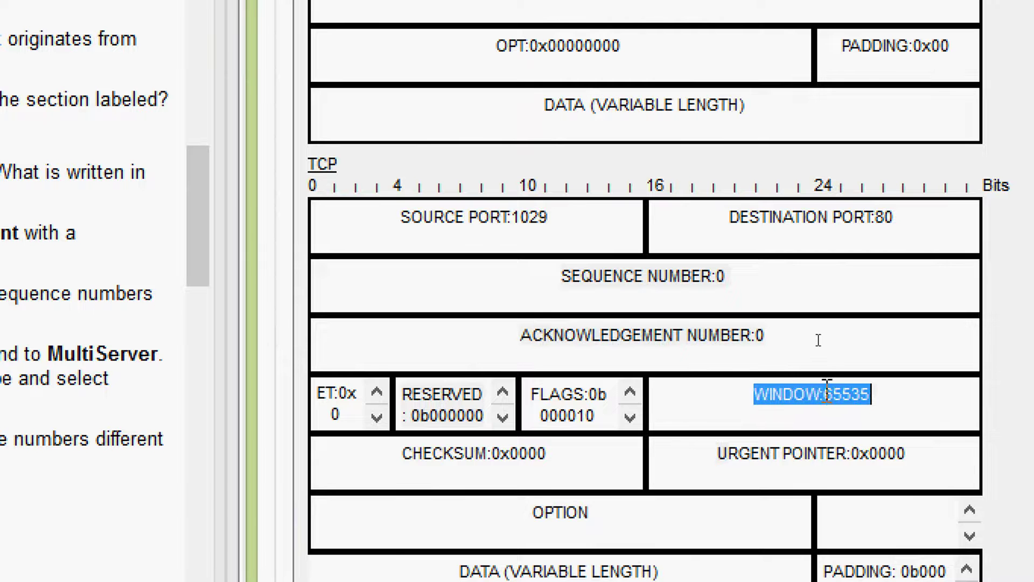
left_click(662, 400)
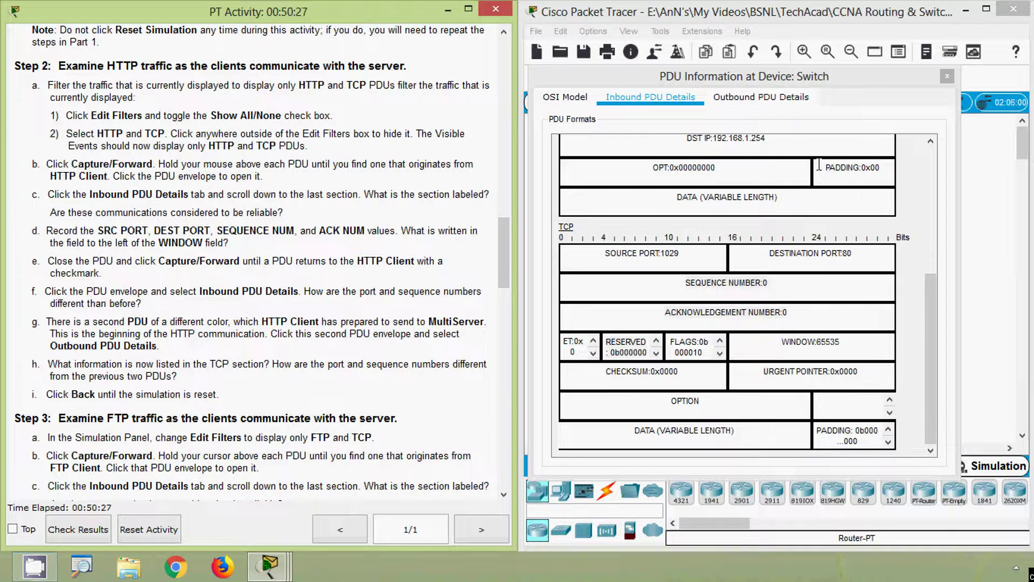
Step: Close the PDU information and advance the simulation with Capture/Forward until a PDU returns to HTTP Client with a checkmark
left_click(947, 78)
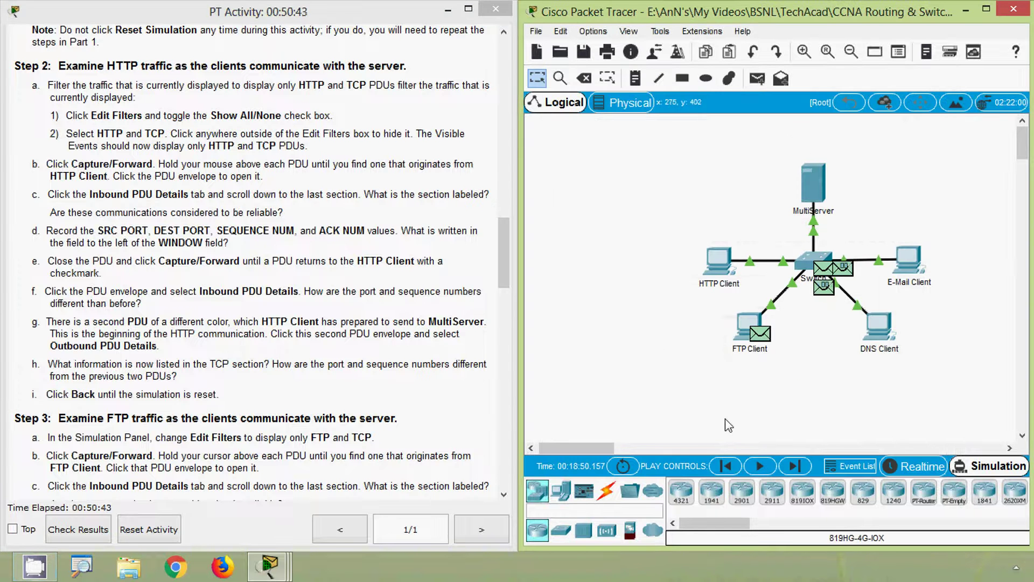
left_click(795, 467)
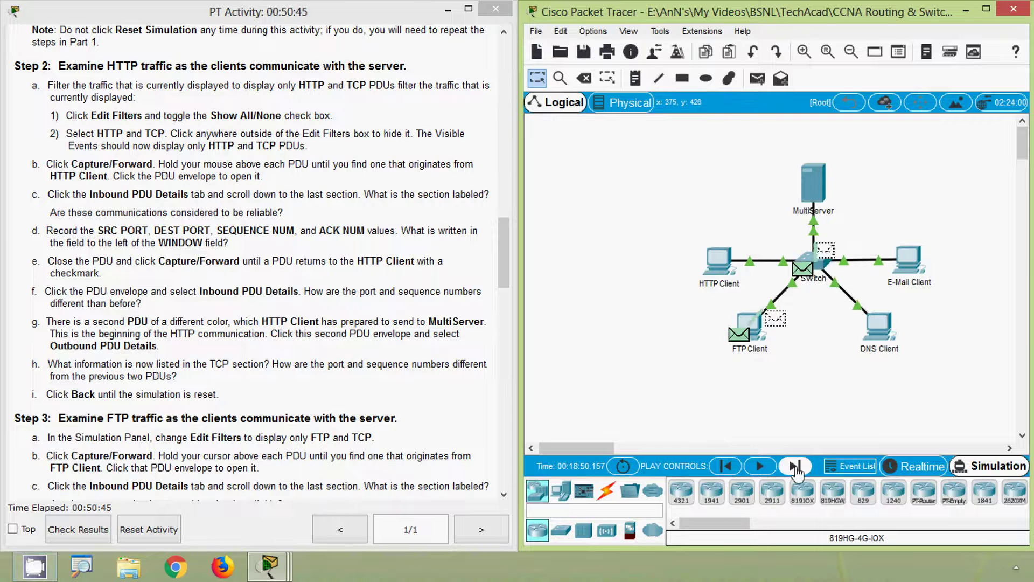
left_click(796, 466)
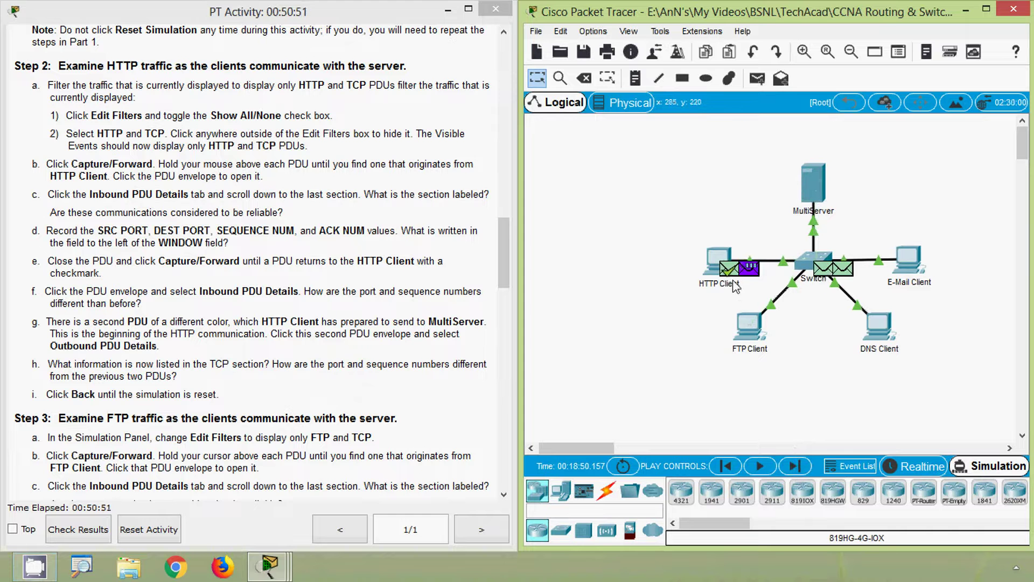
Step: Open the checkmarked PDU at HTTP Client, examine the ports, sequence and acknowledgement numbers in its inbound TCP section, and close it
mouse_move(731, 275)
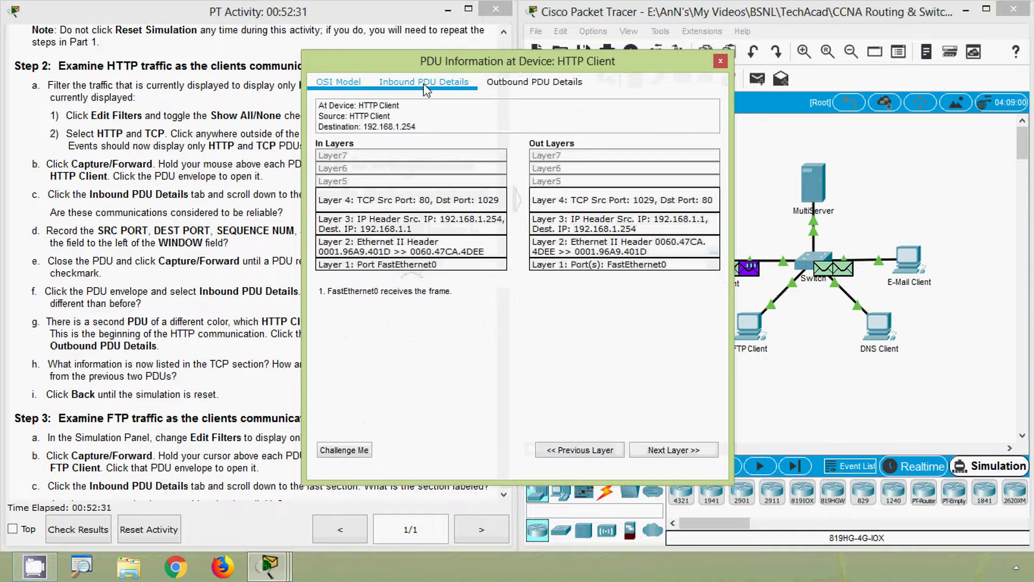
left_click(426, 87)
scroll(703, 312, "down", 5)
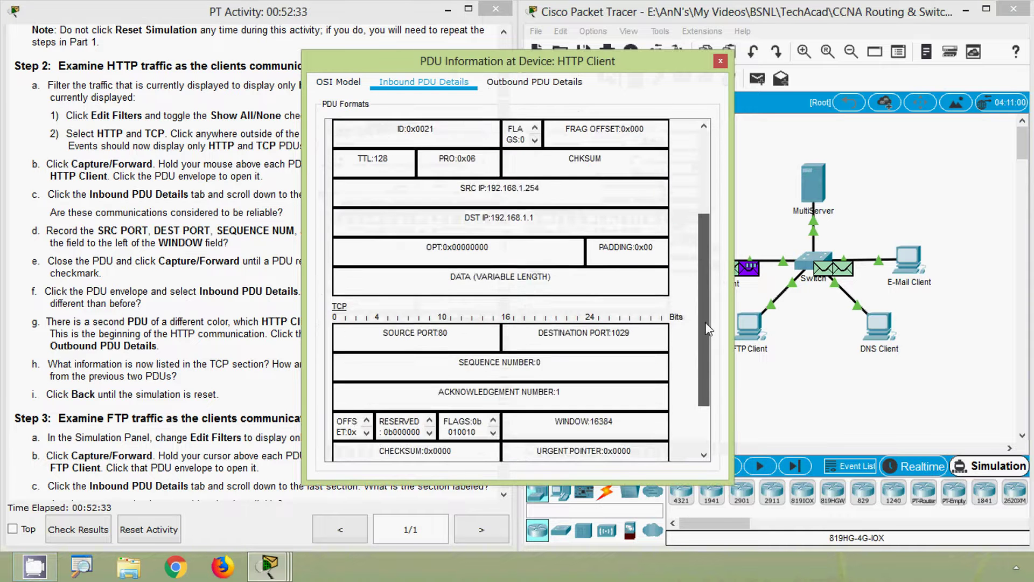
left_click_drag(707, 330, 702, 388)
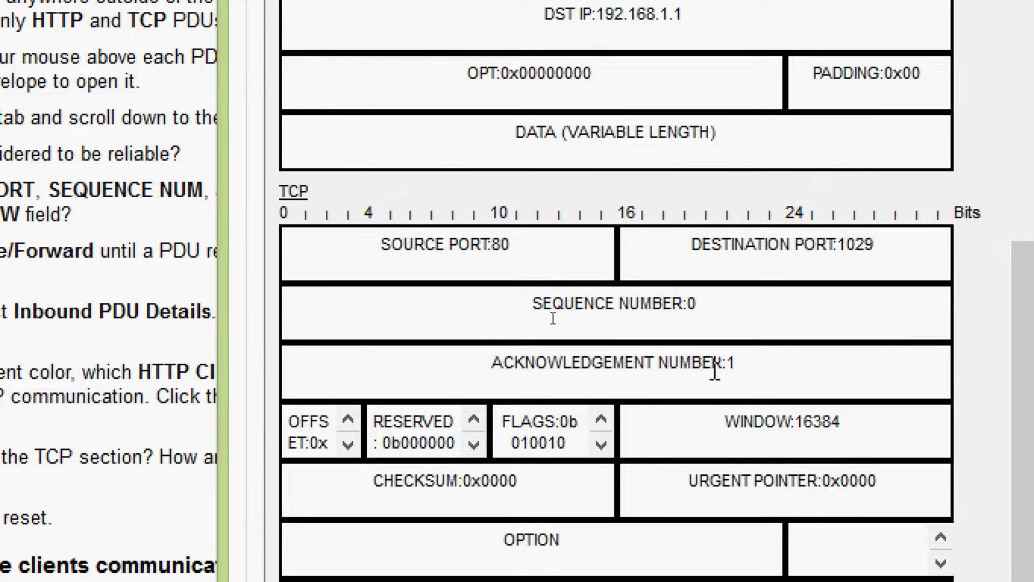
left_click_drag(737, 365, 727, 366)
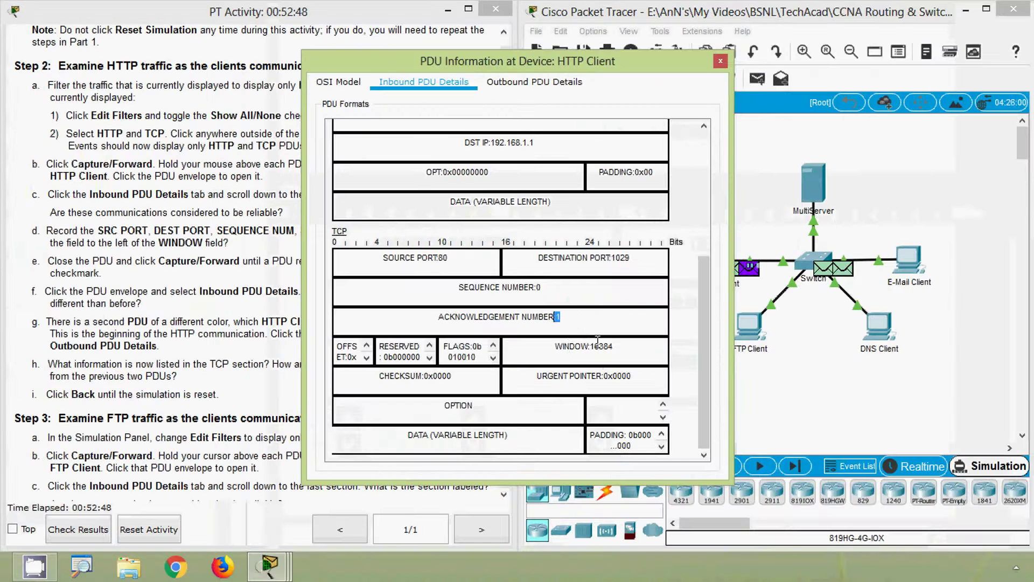
left_click(754, 418)
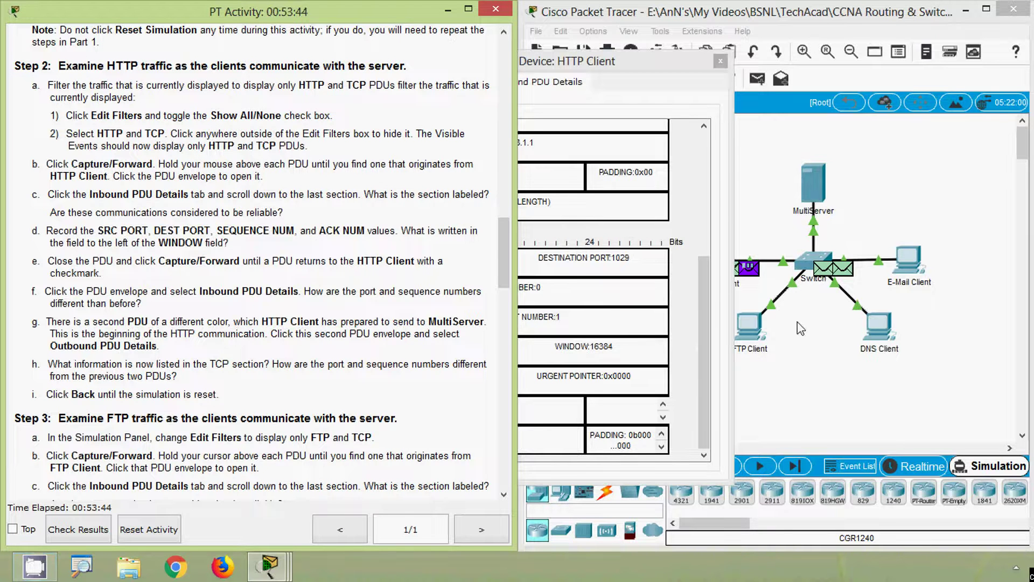
left_click(655, 145)
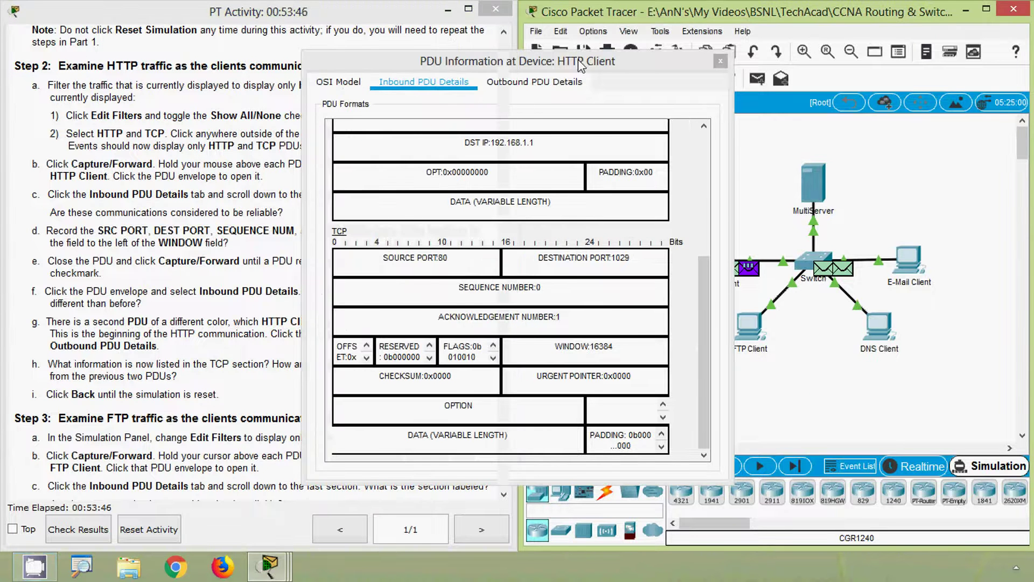
left_click_drag(582, 64, 494, 61)
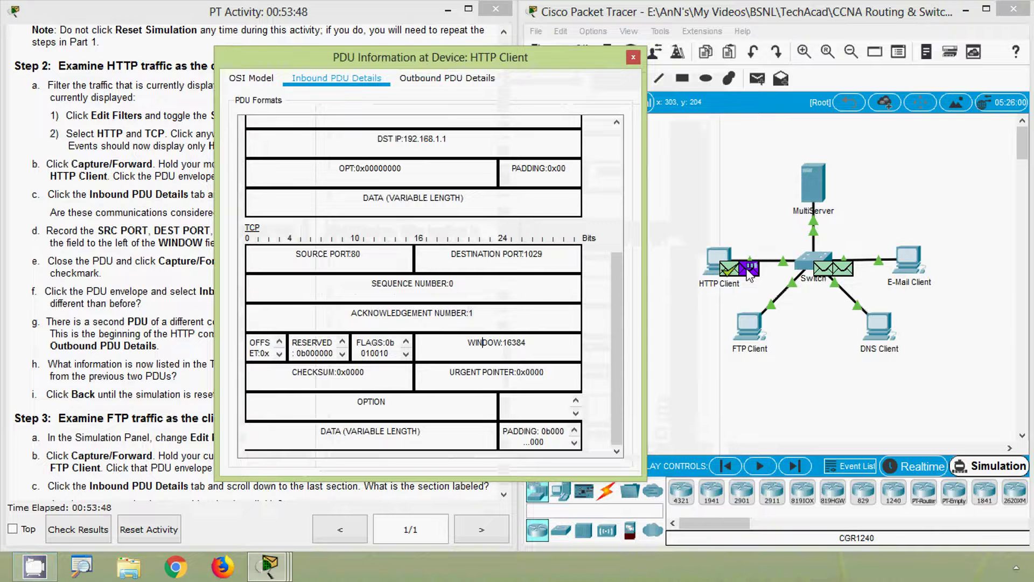
left_click_drag(446, 64, 743, 77)
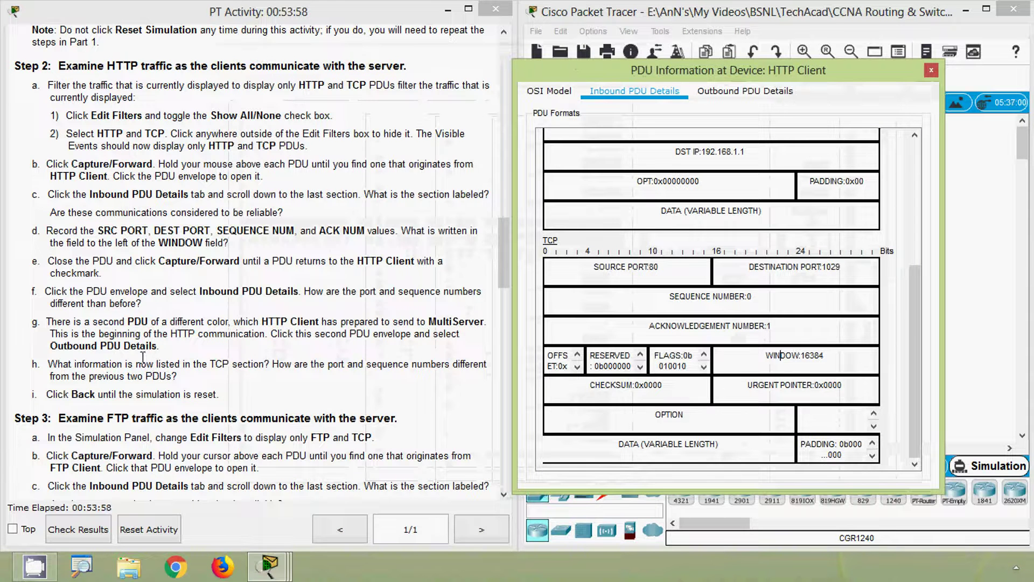
left_click(930, 71)
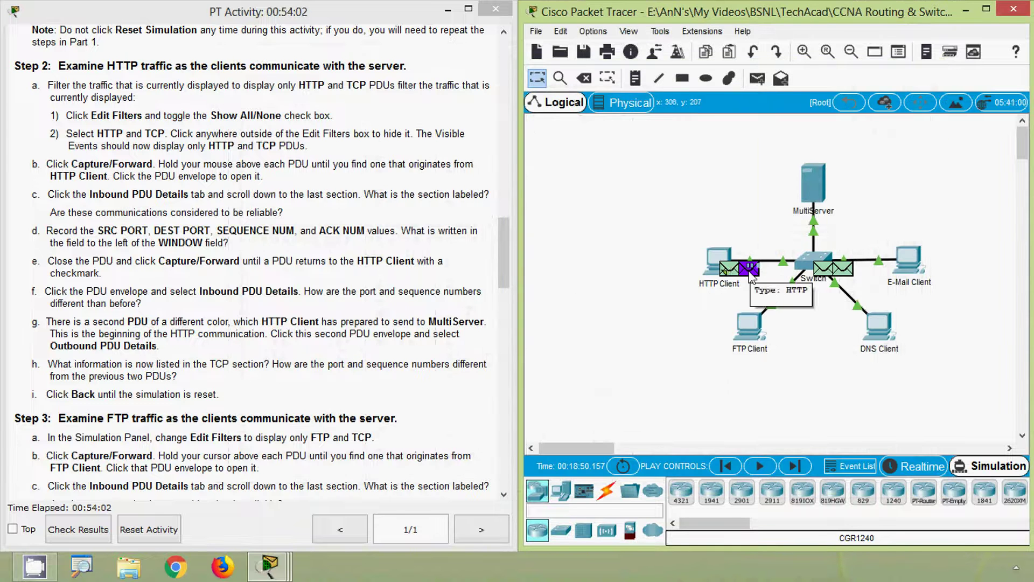
Step: Open the purple HTTP PDU at HTTP Client and show the TCP section of its outbound details beside the instructions
left_click(751, 272)
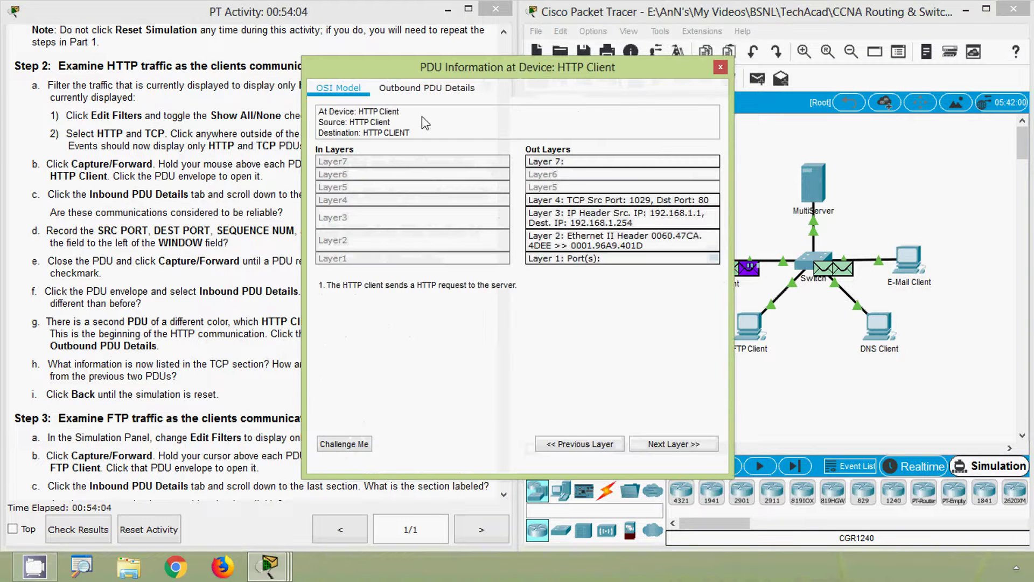
left_click(412, 93)
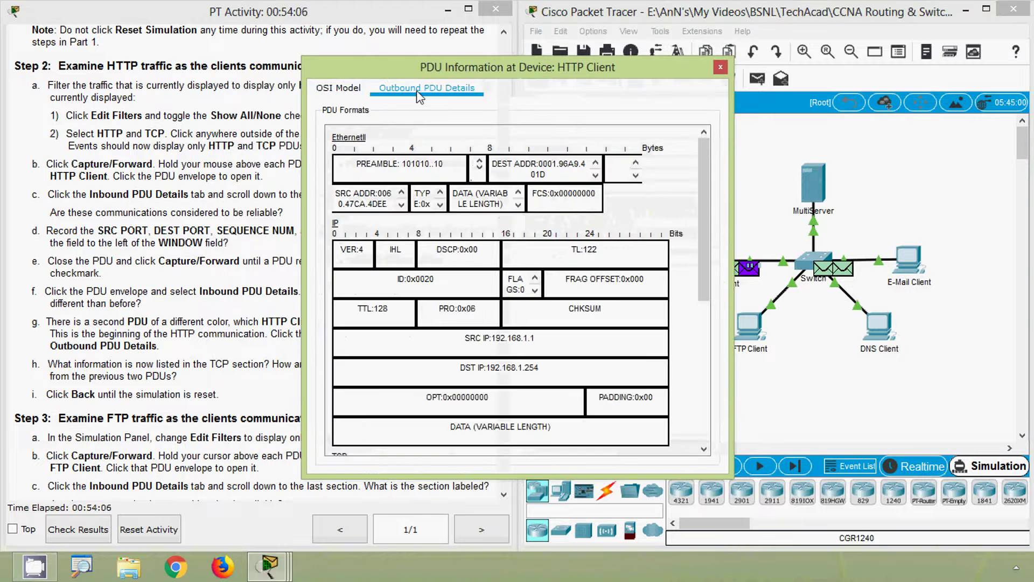
left_click_drag(435, 72, 641, 56)
scroll(736, 271, "down", 6)
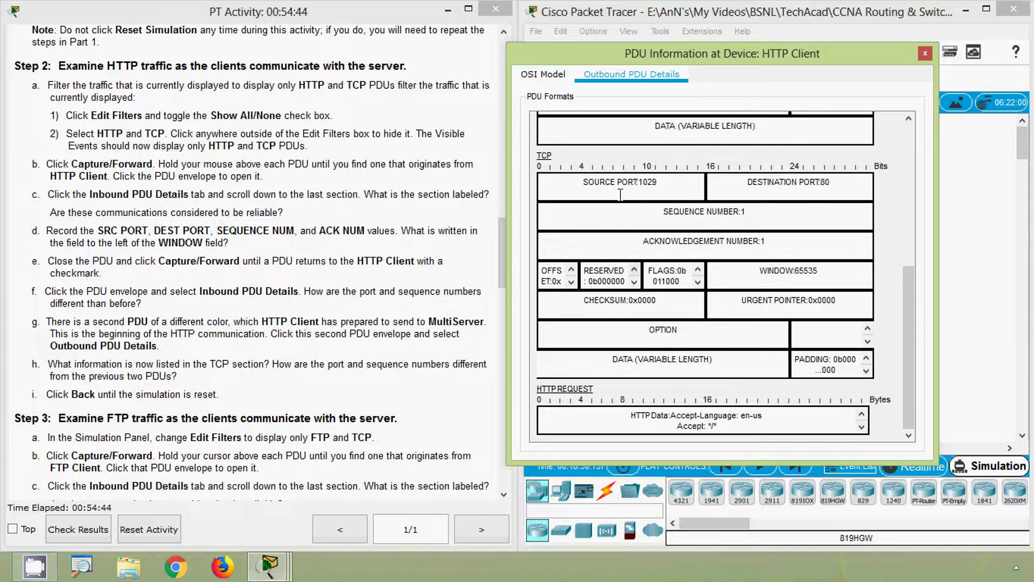
Step: Examine the destination port, sequence number and acknowledgement number of the outbound HTTP PDU, and close the PDU information
triple_click(754, 188)
left_click(730, 216)
left_click_drag(750, 214, 740, 215)
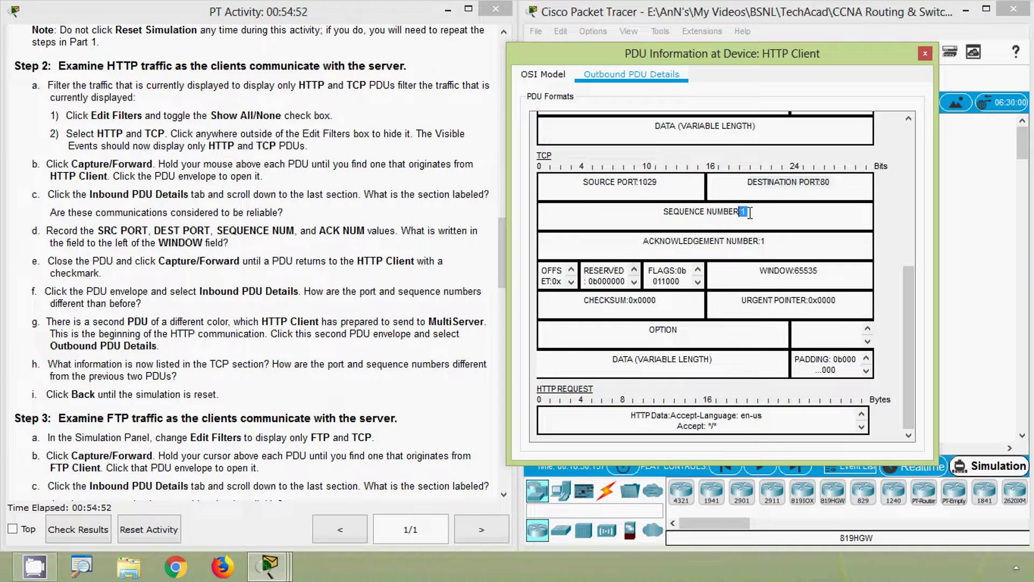
left_click(726, 223)
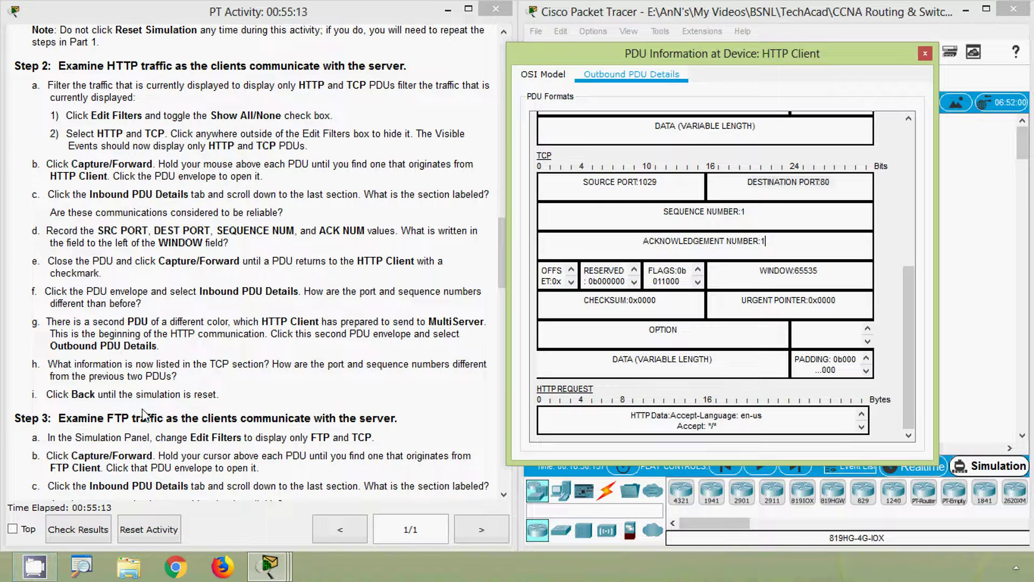
left_click(925, 54)
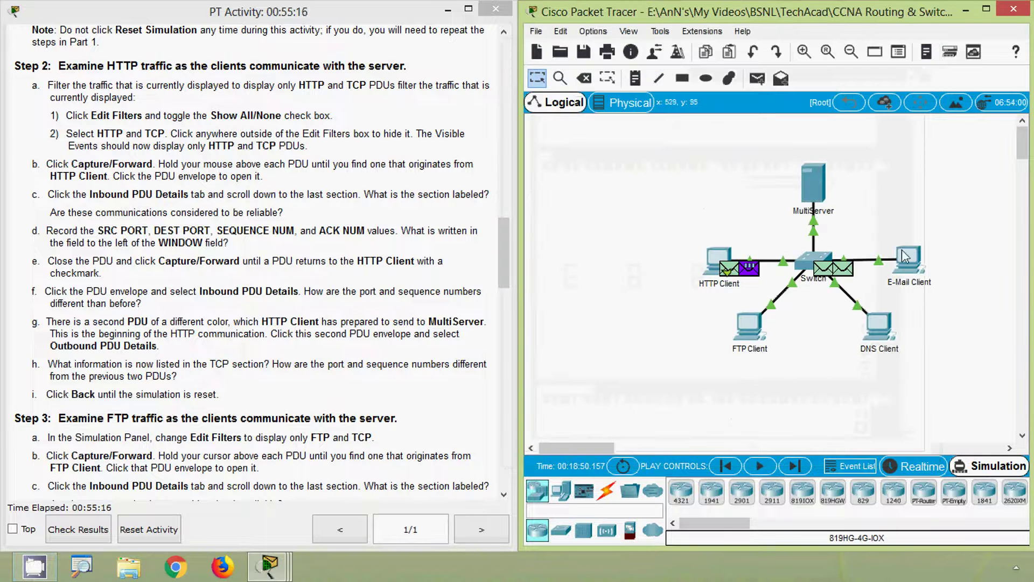
Step: Reset the simulation by stepping back, and change the event filters to only FTP and TCP
left_click(727, 467)
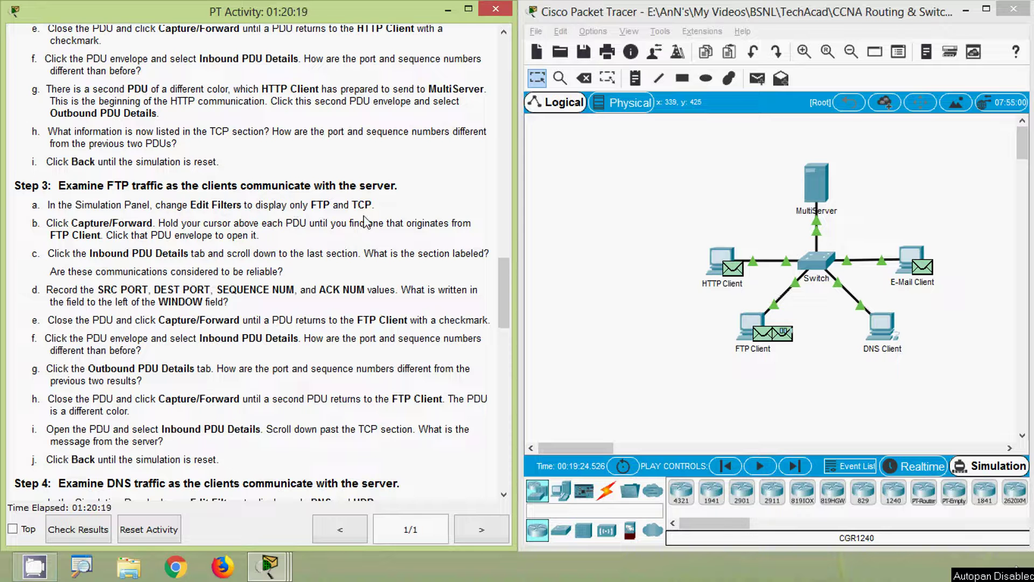
left_click(847, 470)
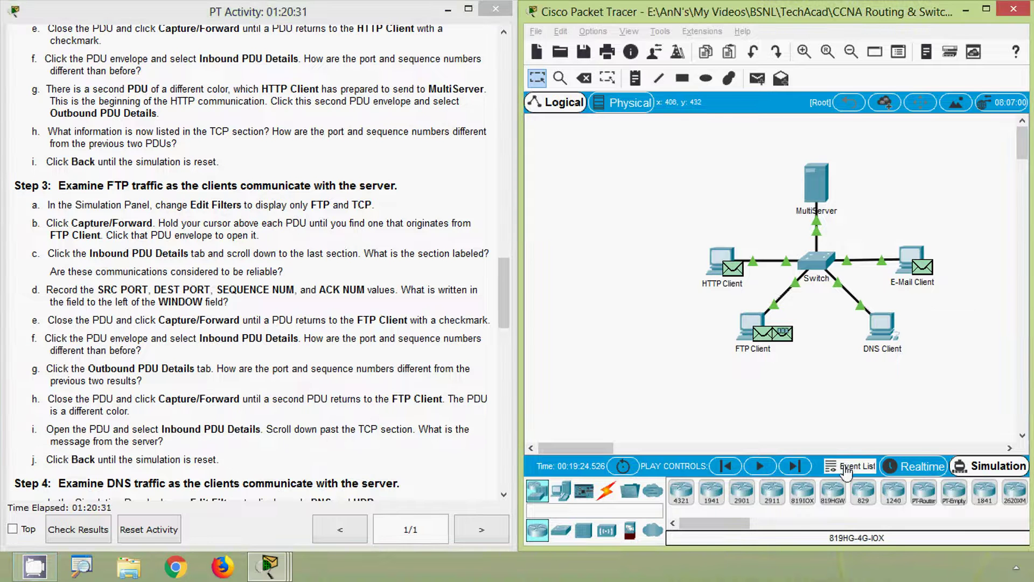
left_click(865, 445)
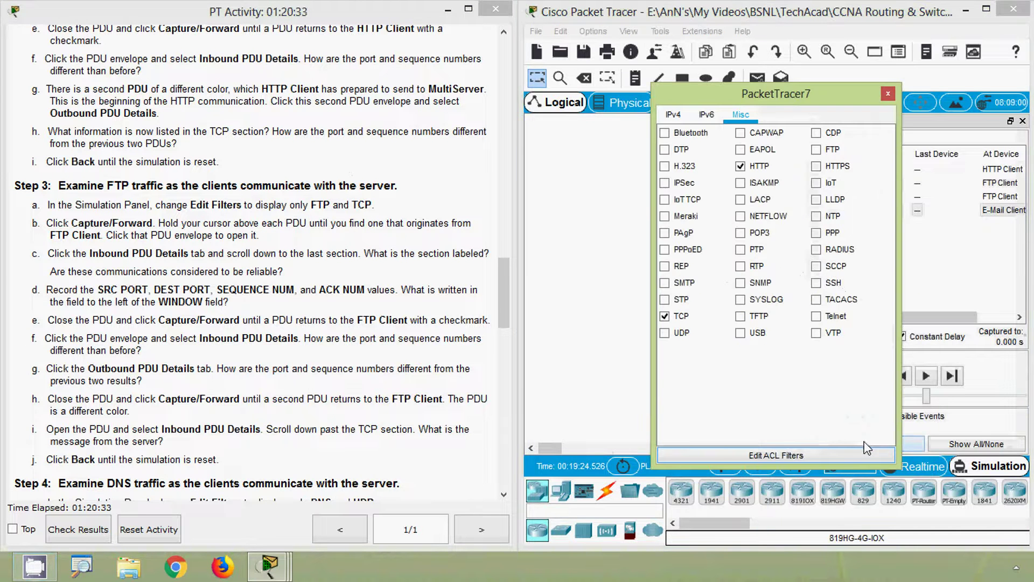
left_click(741, 167)
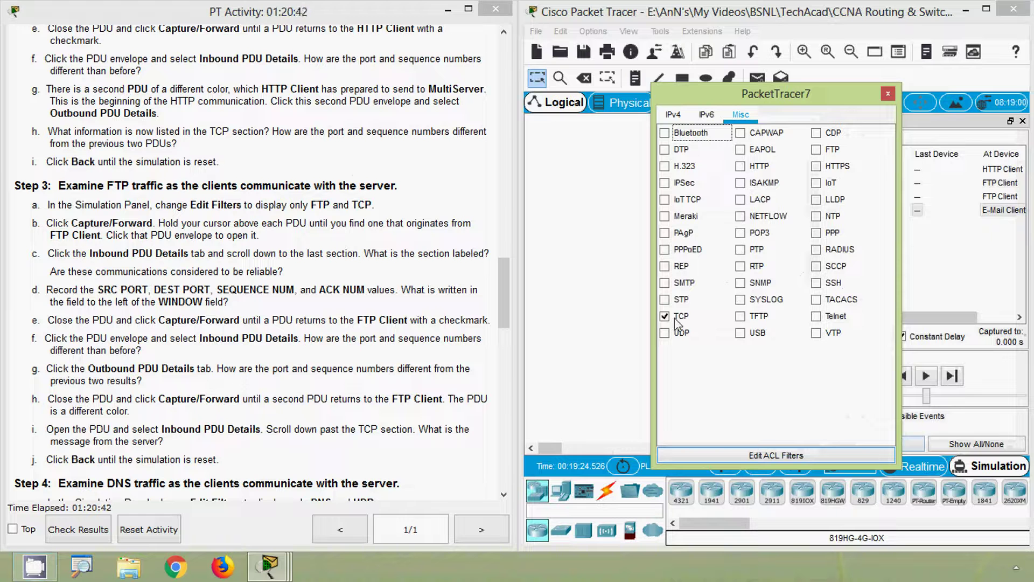
left_click(816, 149)
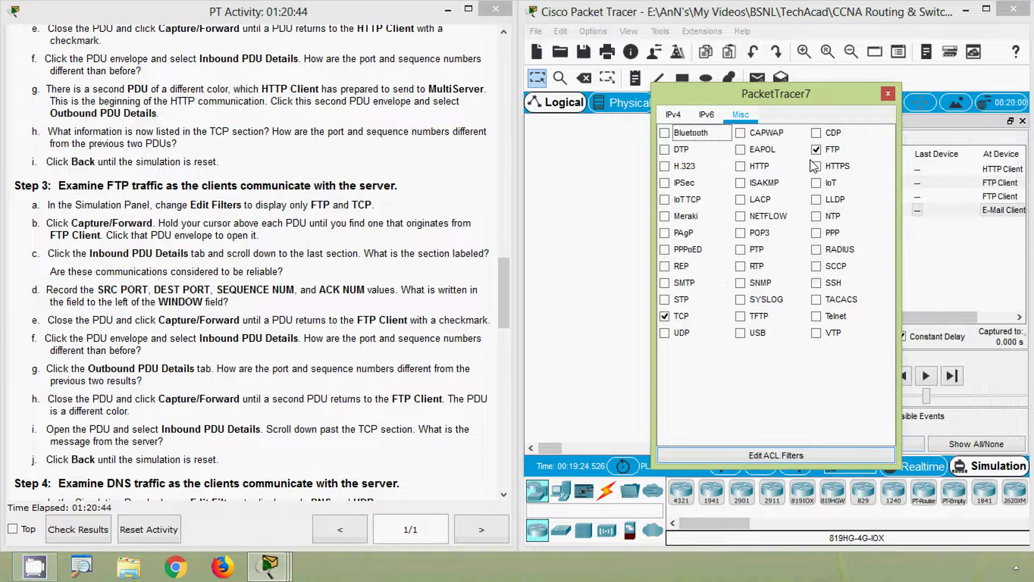
left_click(888, 95)
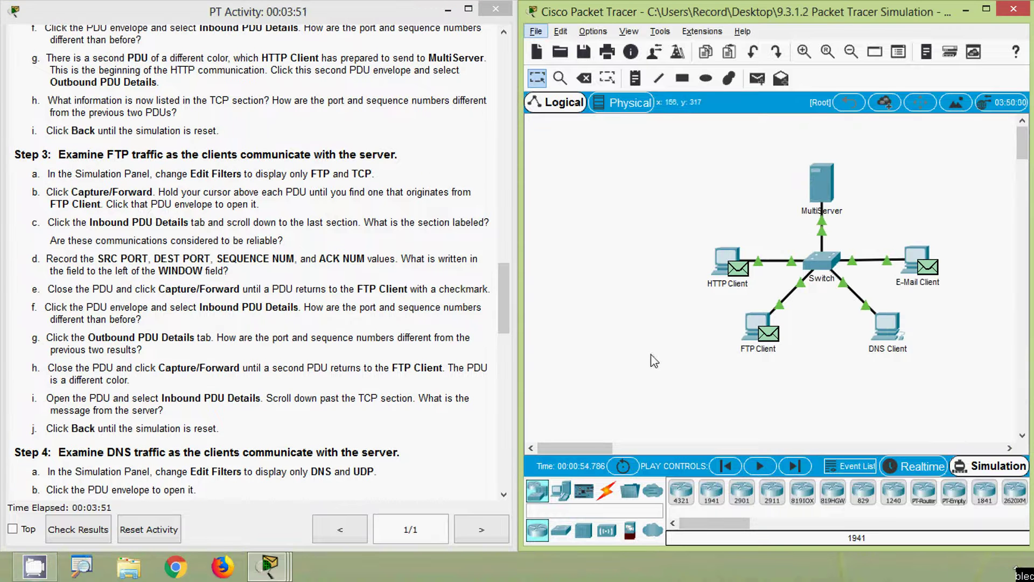
Step: Advance the simulation one step with Capture/Forward, and open the PDU at the Switch that originates from FTP Client
left_click(794, 466)
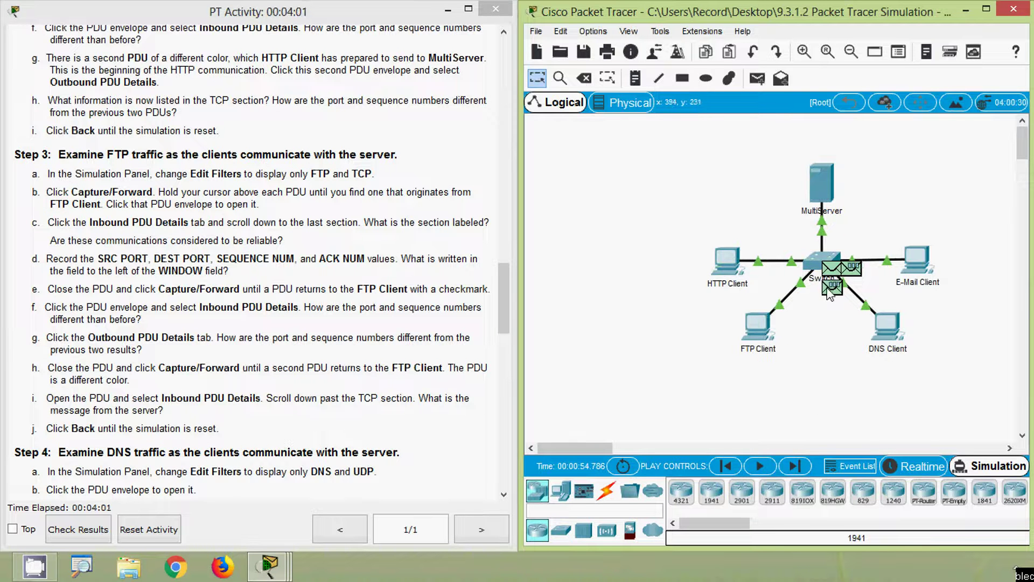
mouse_move(830, 295)
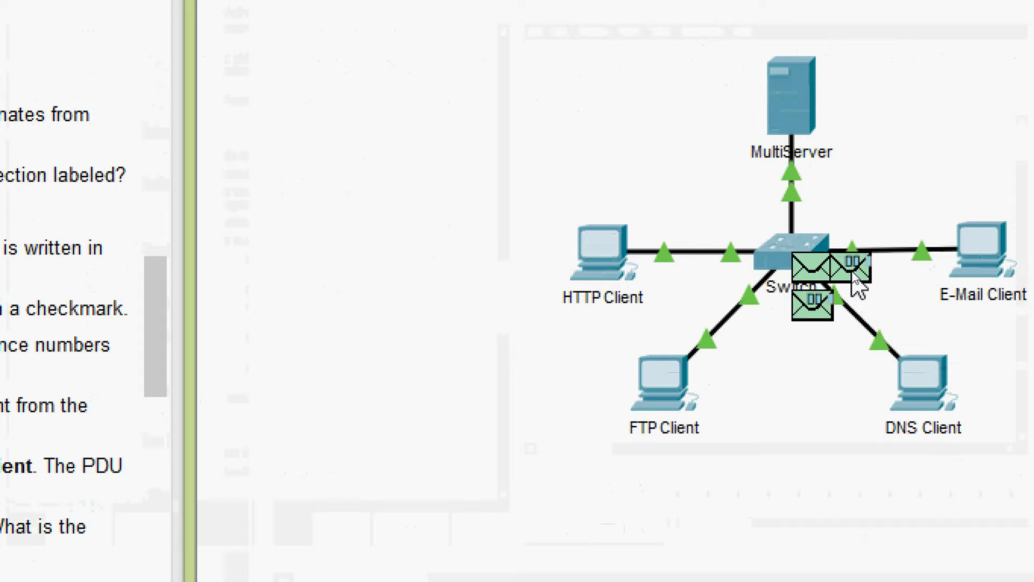
left_click(855, 278)
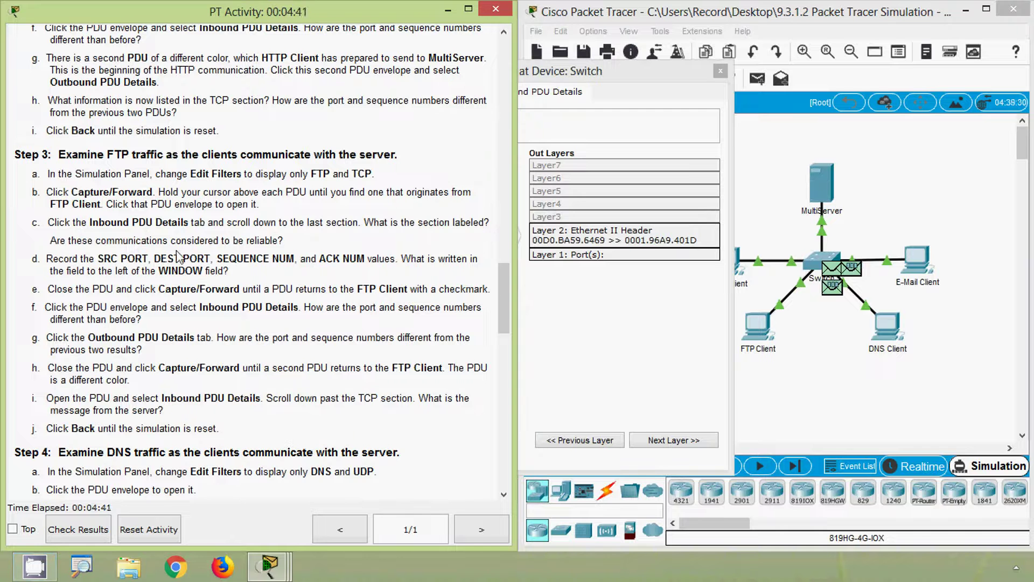
left_click(572, 138)
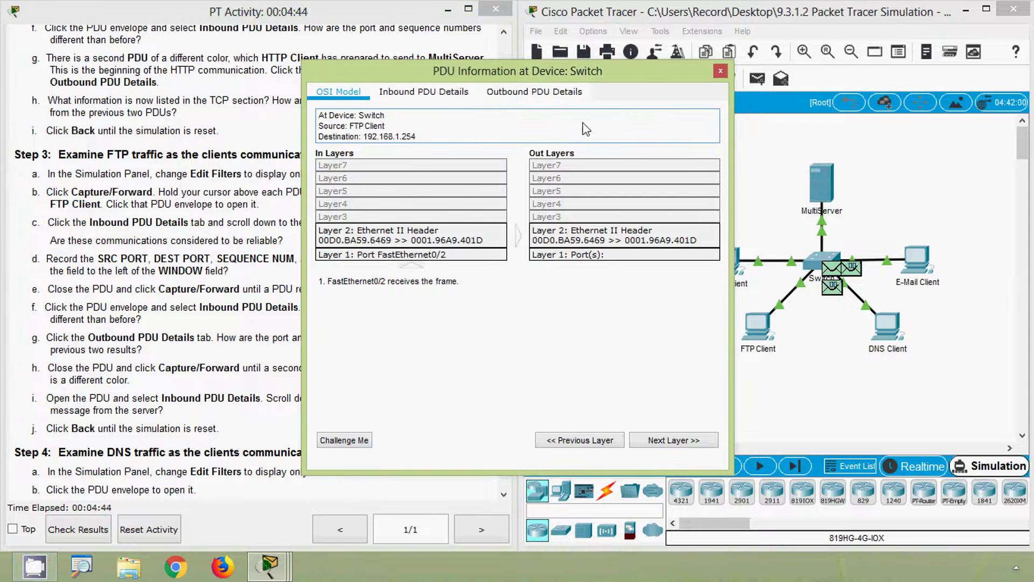
Step: Examine the TCP section of the FTP Client PDU's inbound details at the Switch, and close the PDU information
left_click(431, 100)
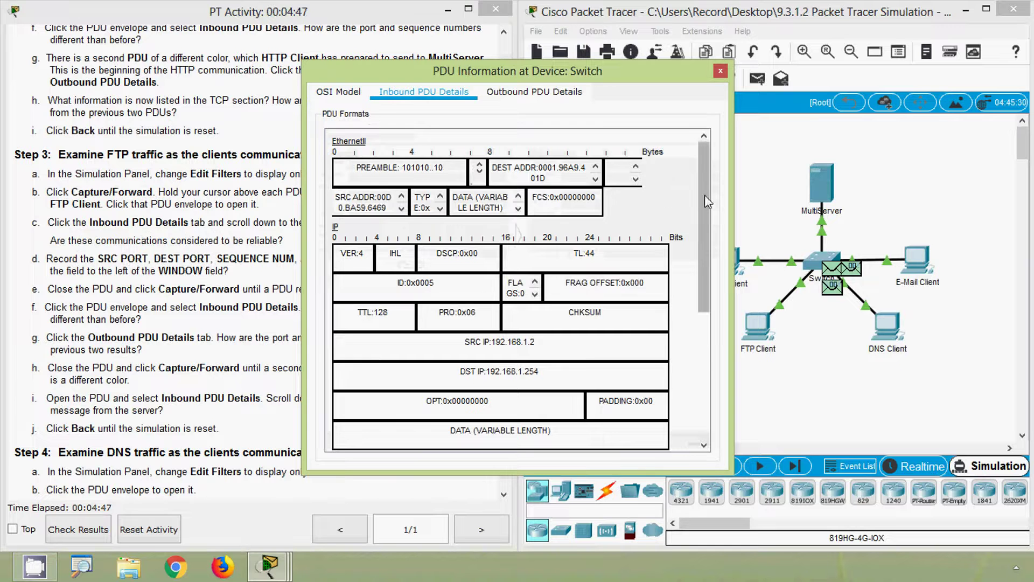
left_click_drag(710, 215, 704, 343)
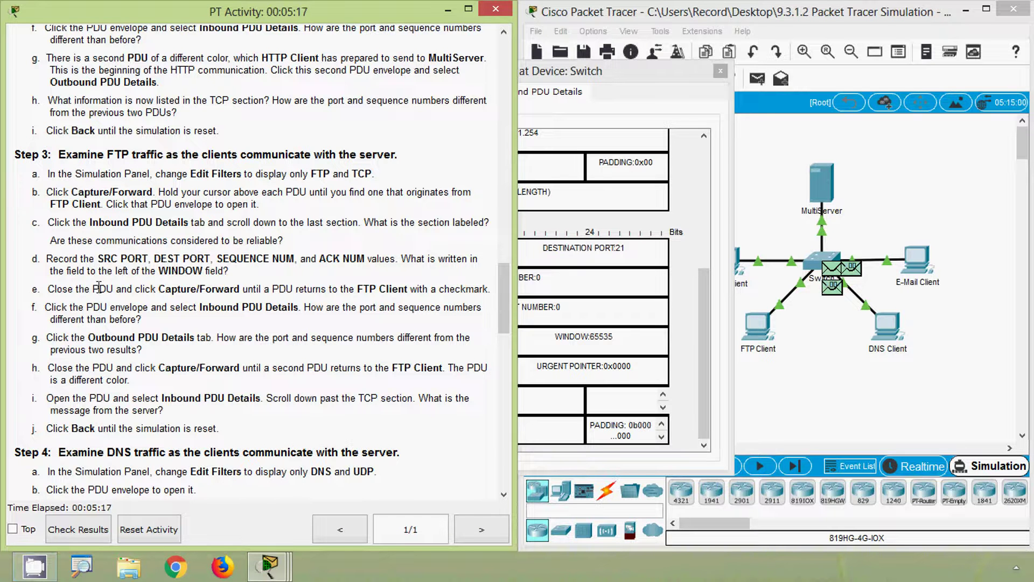
left_click(526, 169)
left_click_drag(556, 77, 693, 76)
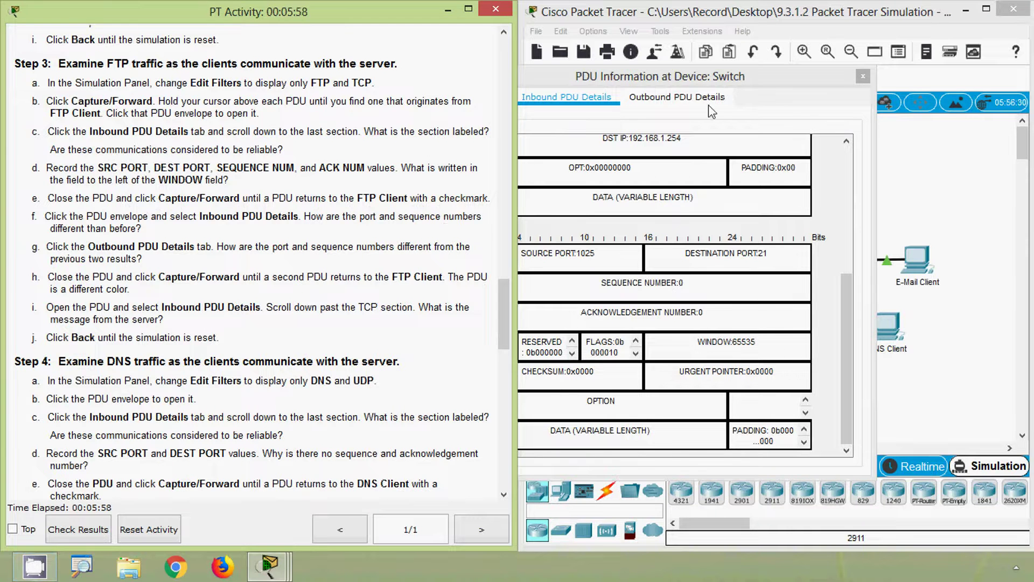
left_click(862, 80)
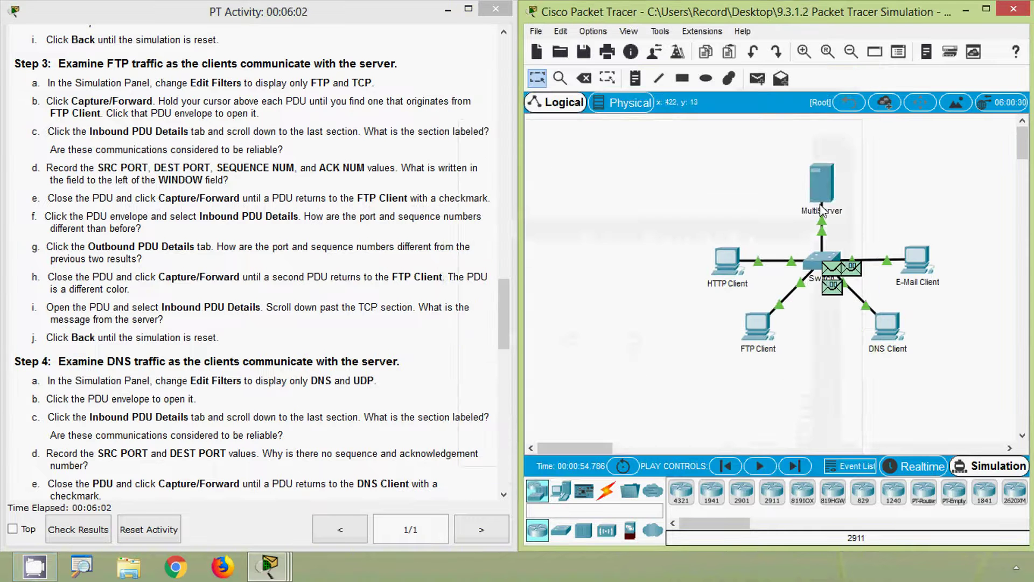
Step: Advance the simulation with Capture/Forward until a PDU returns to FTP Client, and open that PDU beside the instructions
left_click(795, 466)
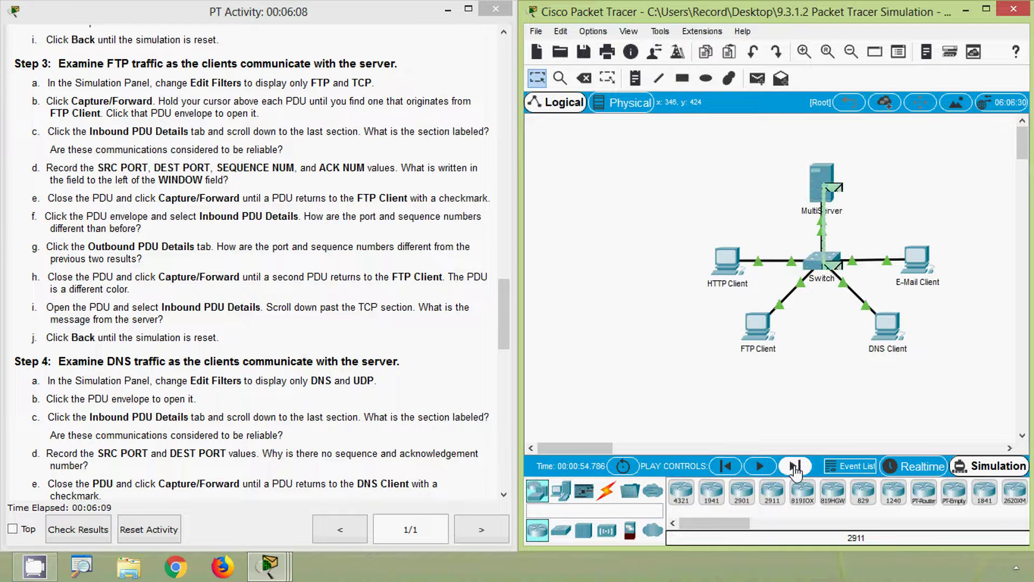
left_click(795, 466)
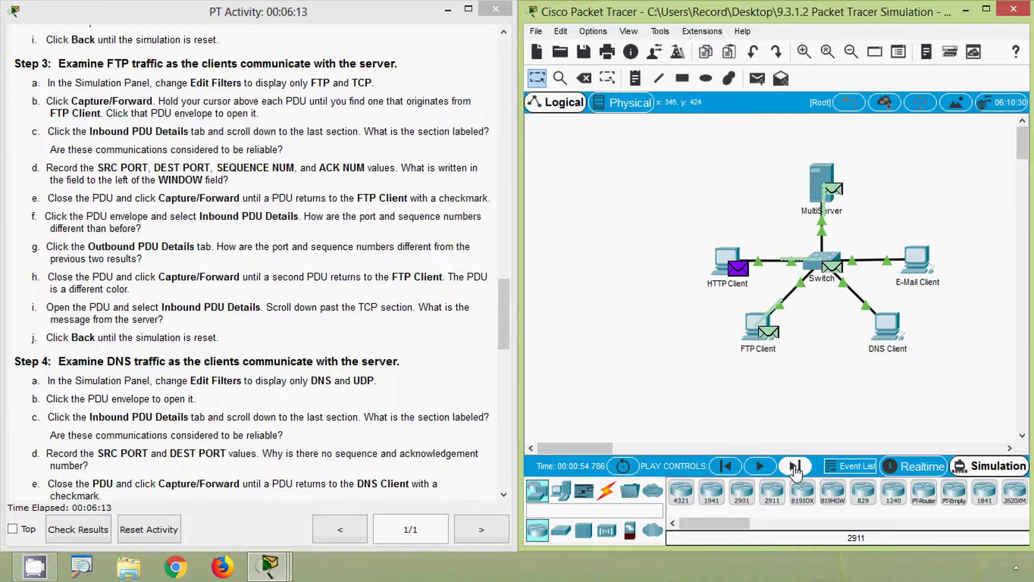
left_click(768, 334)
left_click_drag(668, 109, 713, 66)
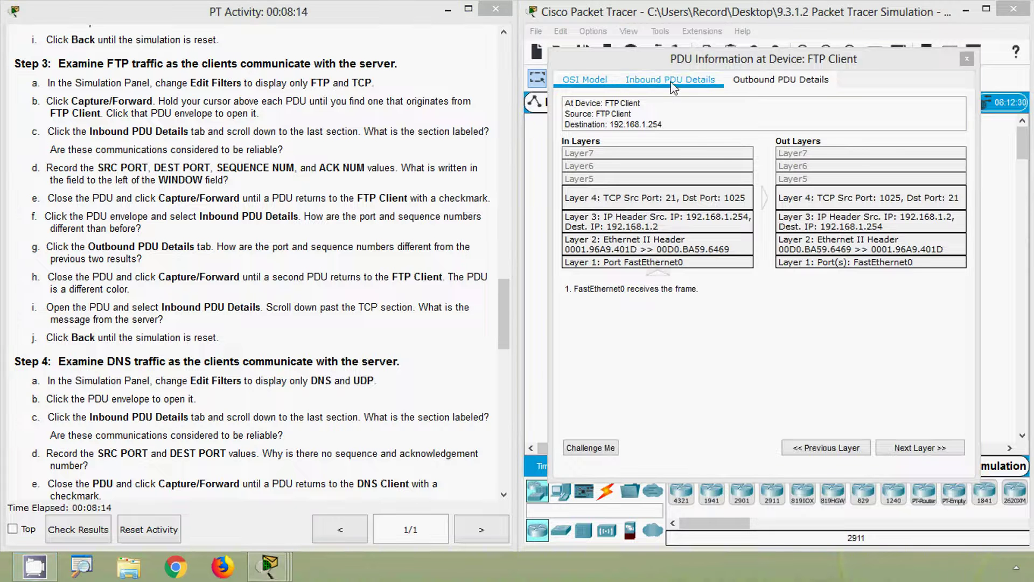
Step: Examine the ports and sequence number in the returned FTP Client PDU's inbound TCP section, and open its outbound details
left_click(673, 88)
left_click_drag(948, 210, 945, 344)
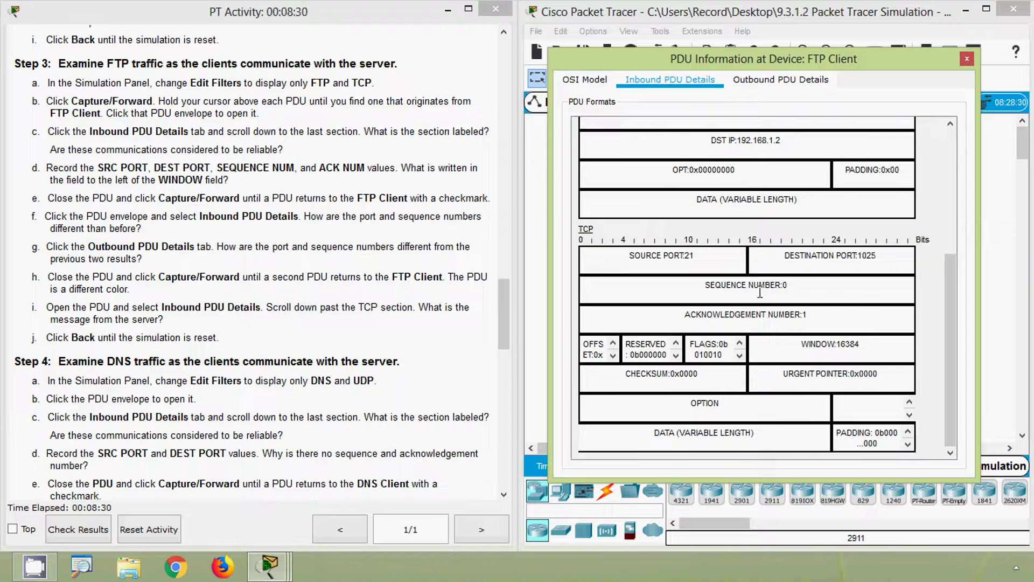
left_click_drag(788, 291, 782, 289)
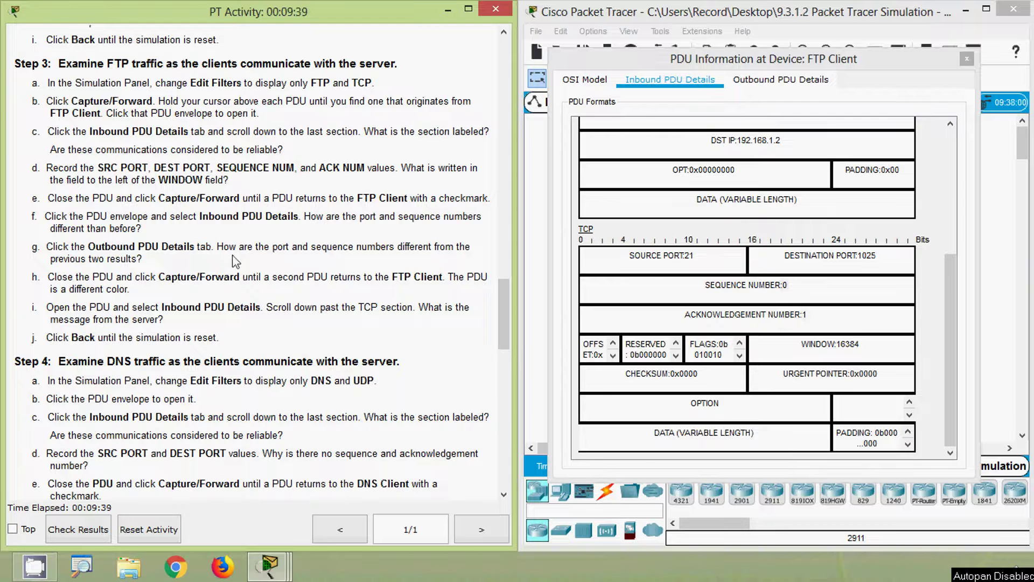
left_click(745, 83)
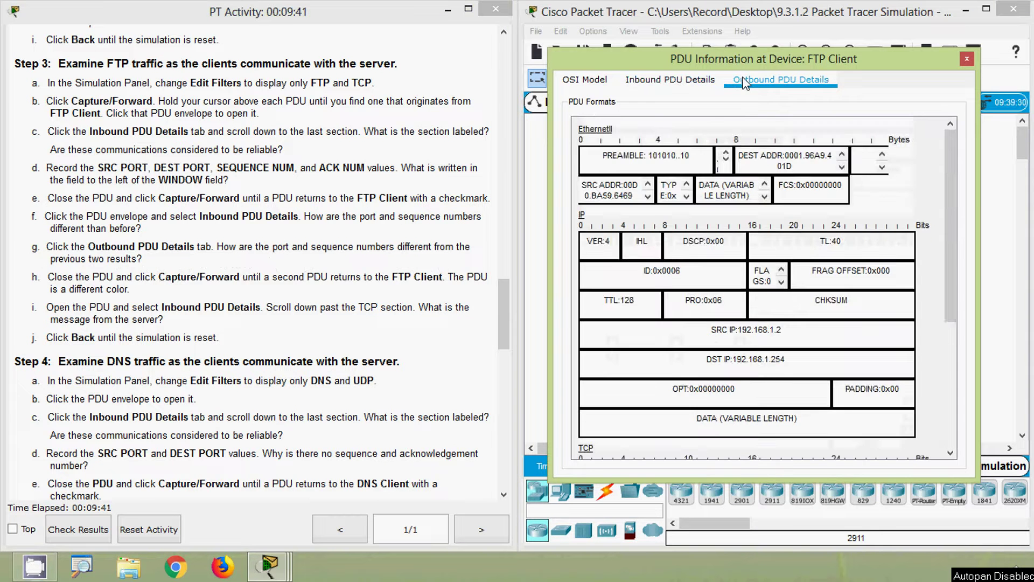
Step: Examine the ports and sequence number in the TCP section of the FTP Client PDU's outbound details, and close the PDU information
left_click_drag(946, 173, 954, 318)
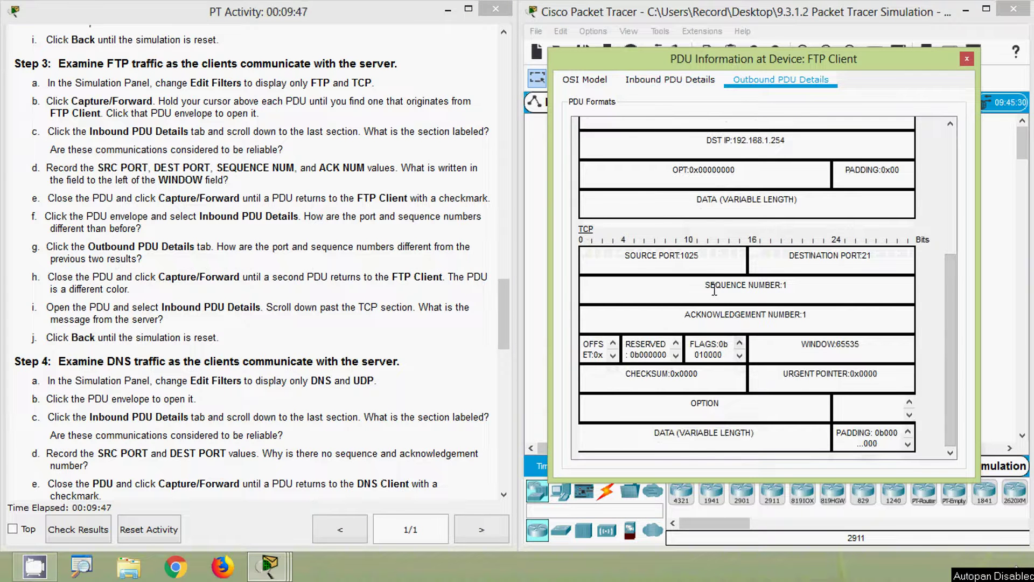
left_click_drag(706, 285, 791, 285)
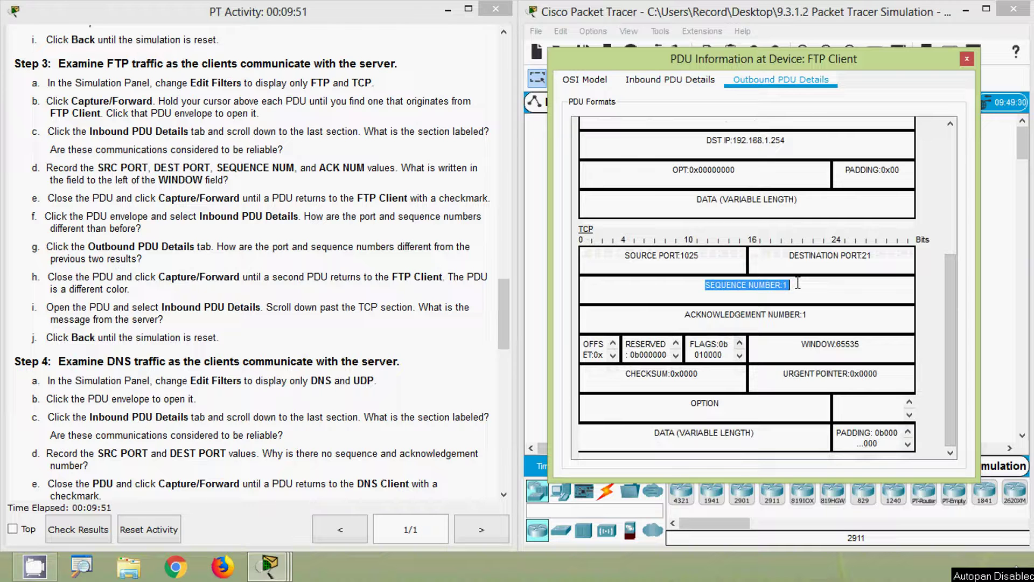
left_click(798, 283)
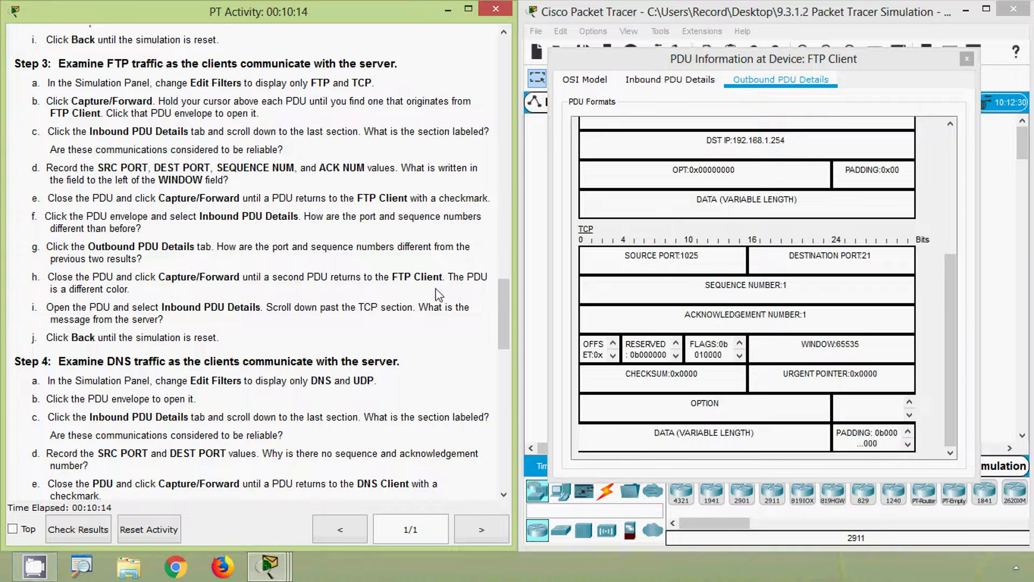
left_click(967, 60)
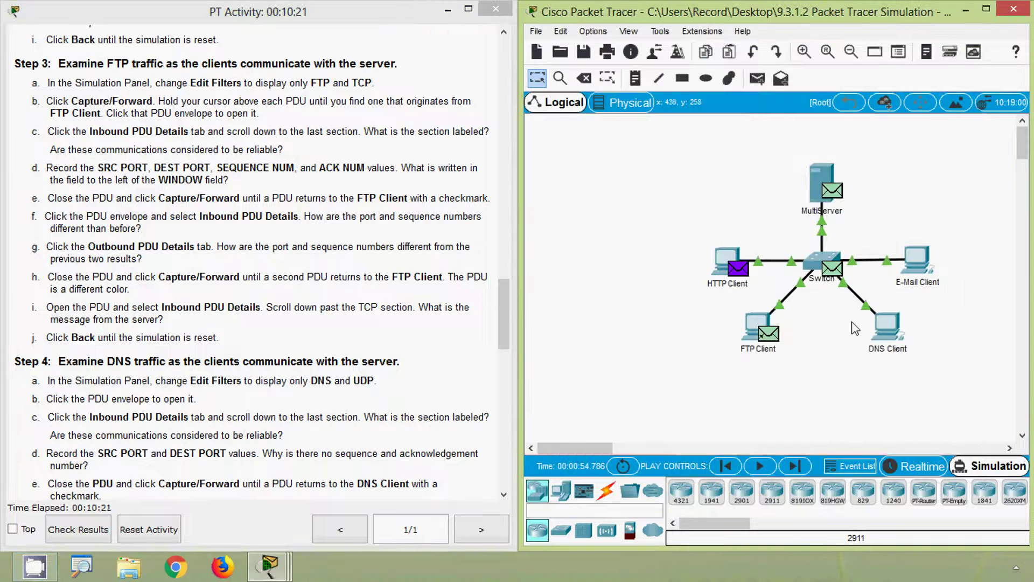
Step: Advance the simulation with Capture/Forward until a second, differently coloured PDU returns to FTP Client, and open that PDU
left_click(805, 469)
left_click(804, 469)
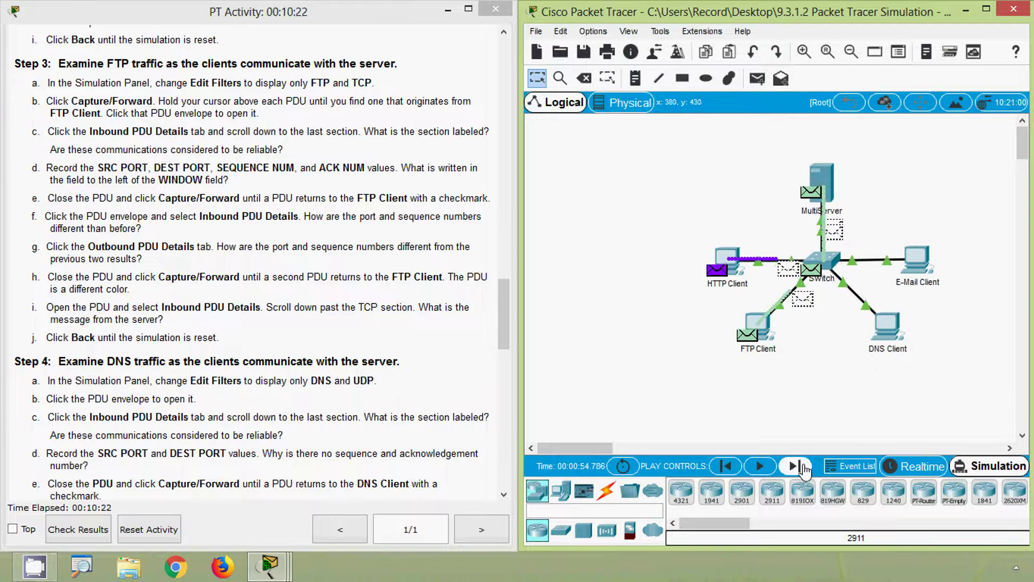
left_click(804, 469)
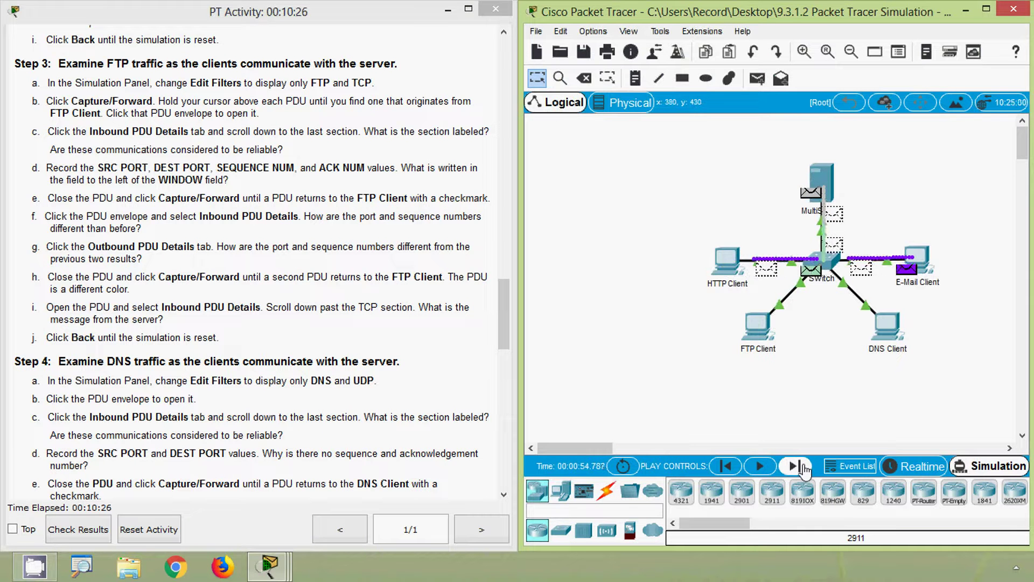
left_click(804, 469)
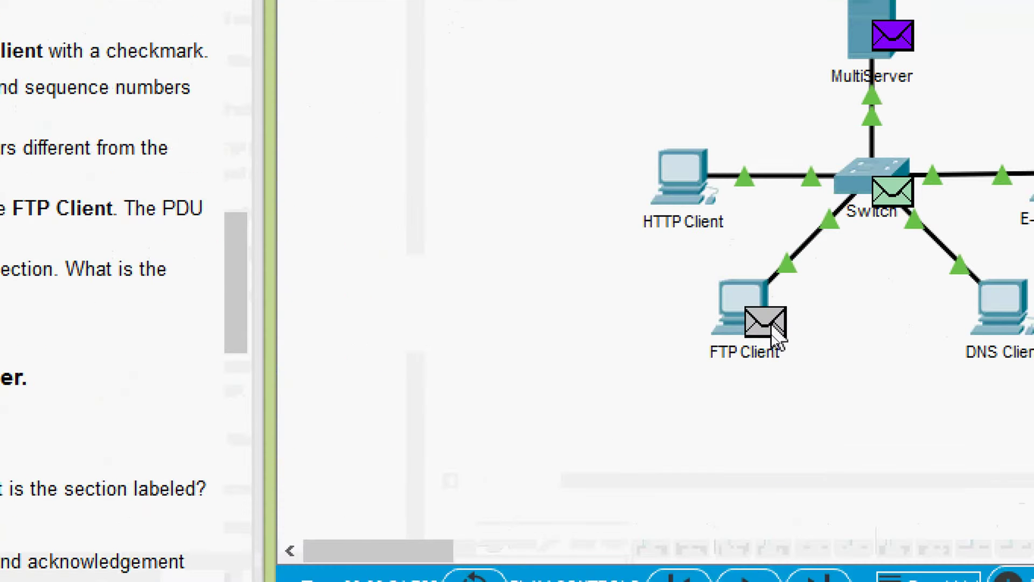
mouse_move(776, 347)
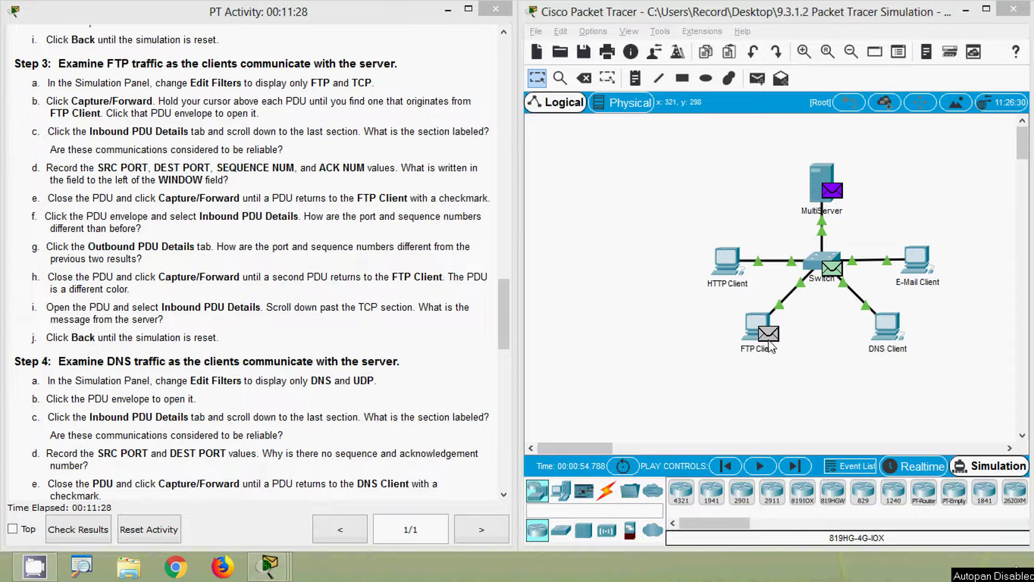
left_click(769, 337)
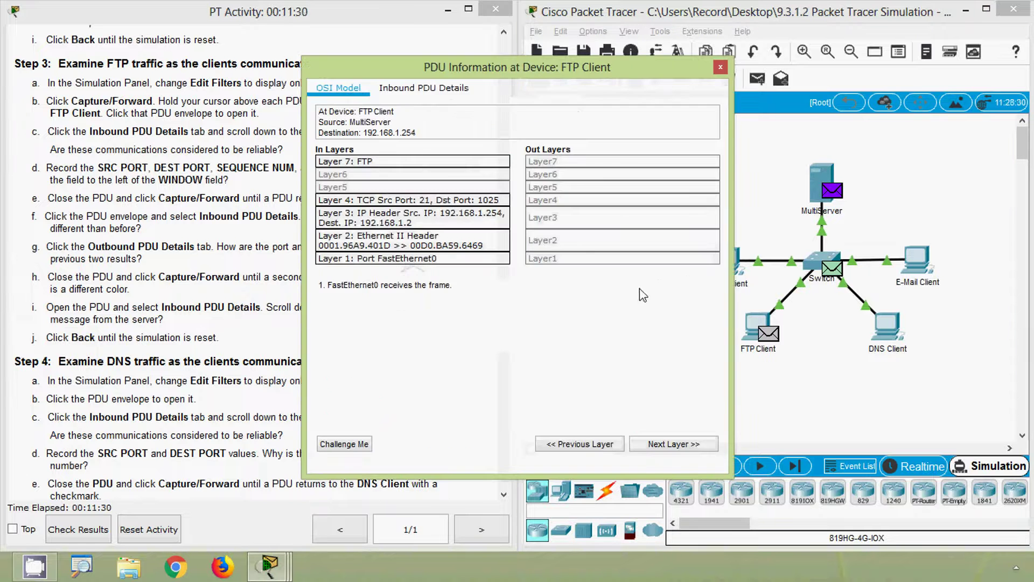
Step: Examine the server message below the TCP section in the second FTP Client PDU's inbound details, and close the PDU information
left_click(431, 83)
left_click_drag(431, 67, 671, 58)
left_click_drag(950, 207, 950, 365)
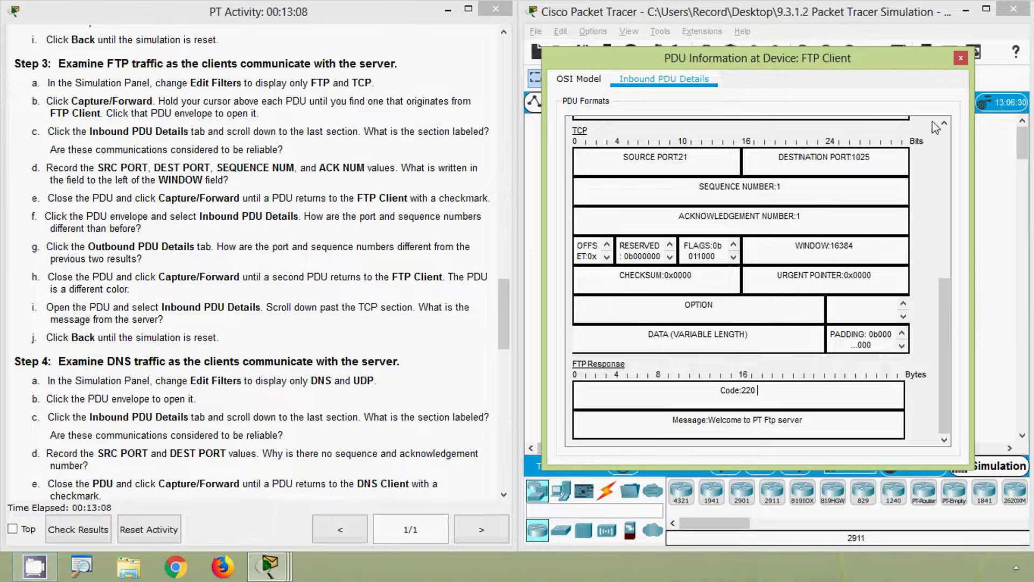
left_click(961, 58)
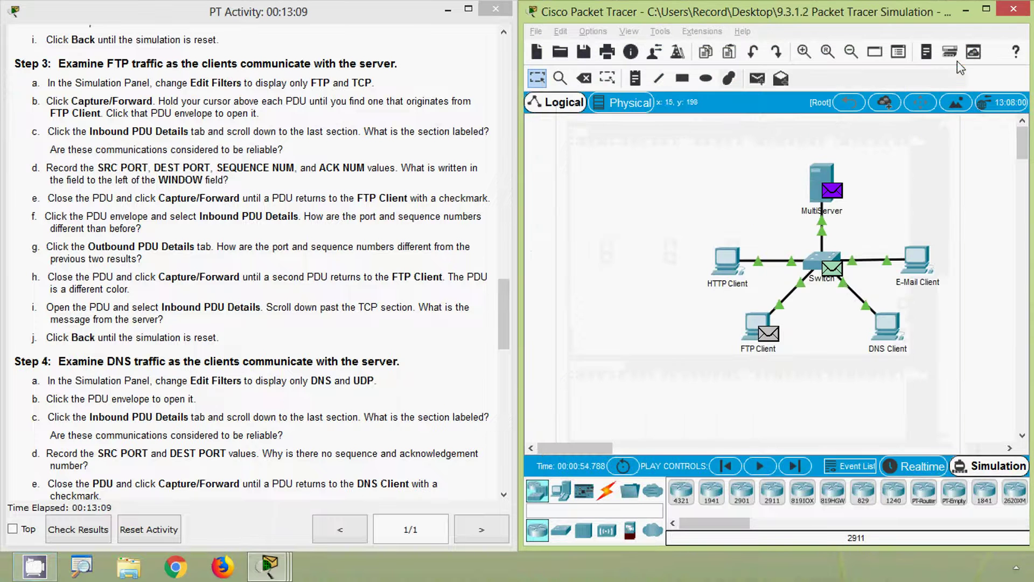
Step: Step the simulation back repeatedly until it is reset to its start
left_click(727, 466)
left_click(728, 467)
left_click(728, 468)
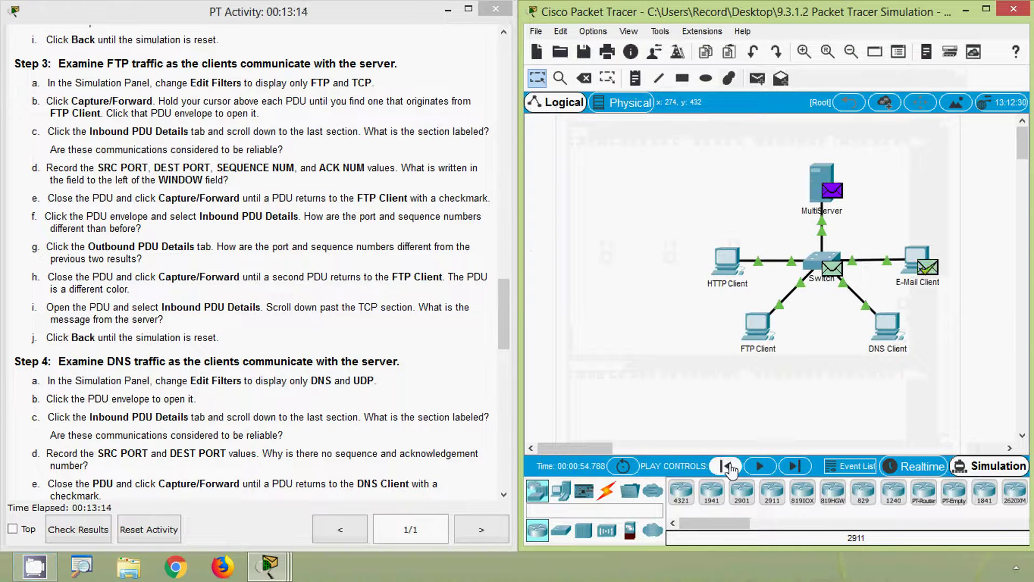
left_click(728, 468)
left_click(728, 468)
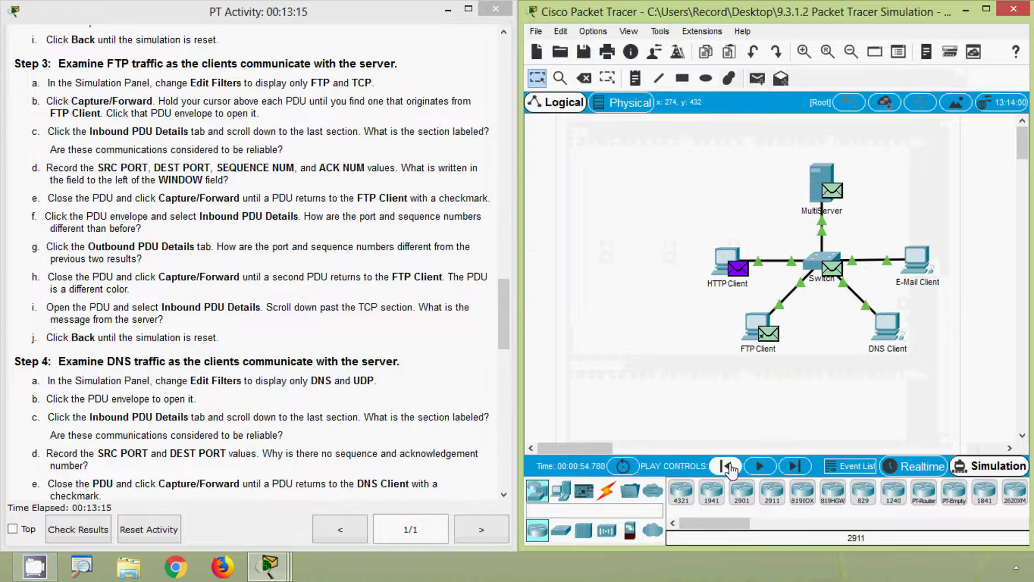
left_click(728, 468)
left_click(729, 467)
left_click(728, 468)
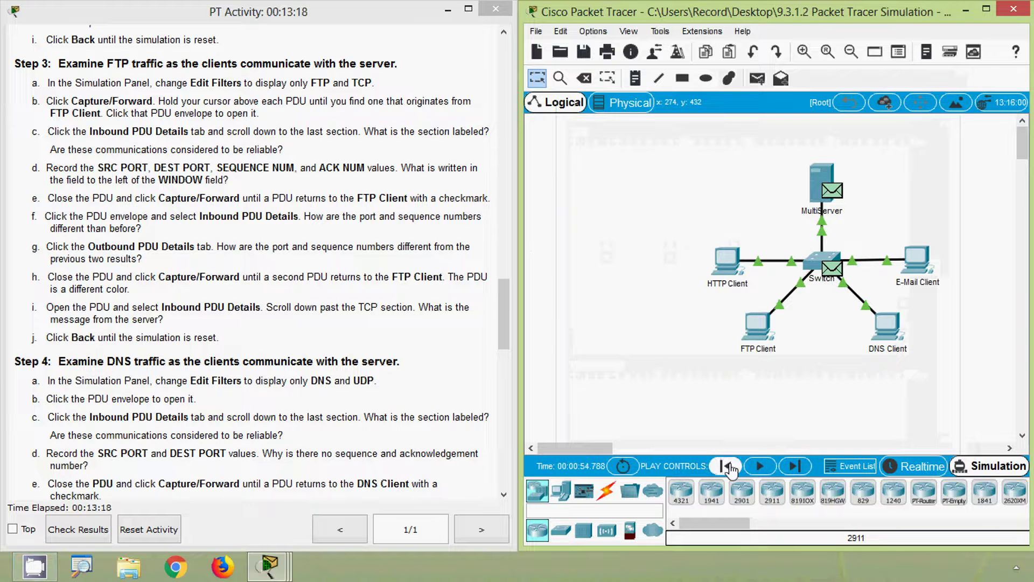
left_click(728, 467)
left_click(729, 467)
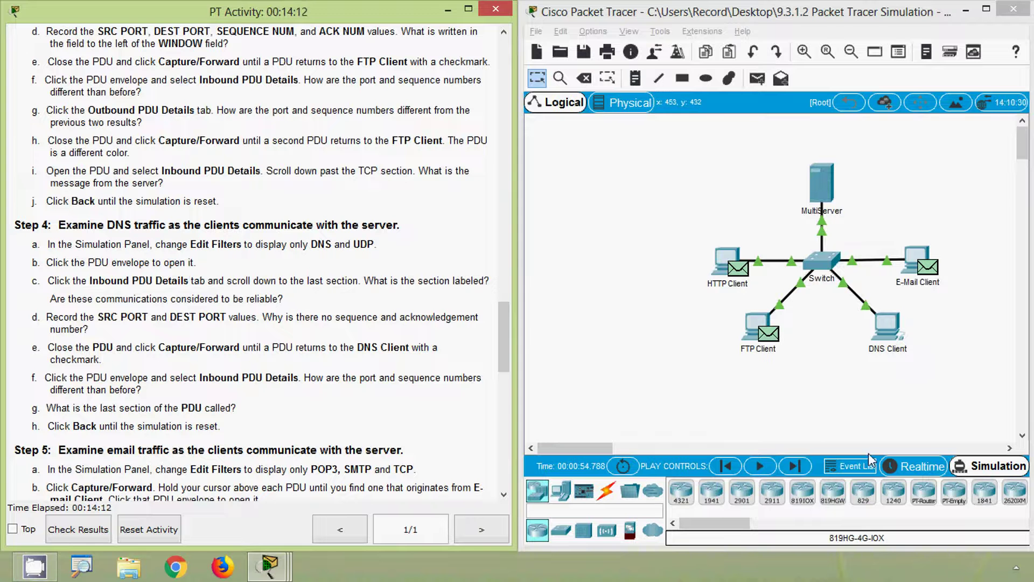
Step: Change the event list filters to display only DNS and UDP, and close the filter window and Simulation Panel
left_click(861, 470)
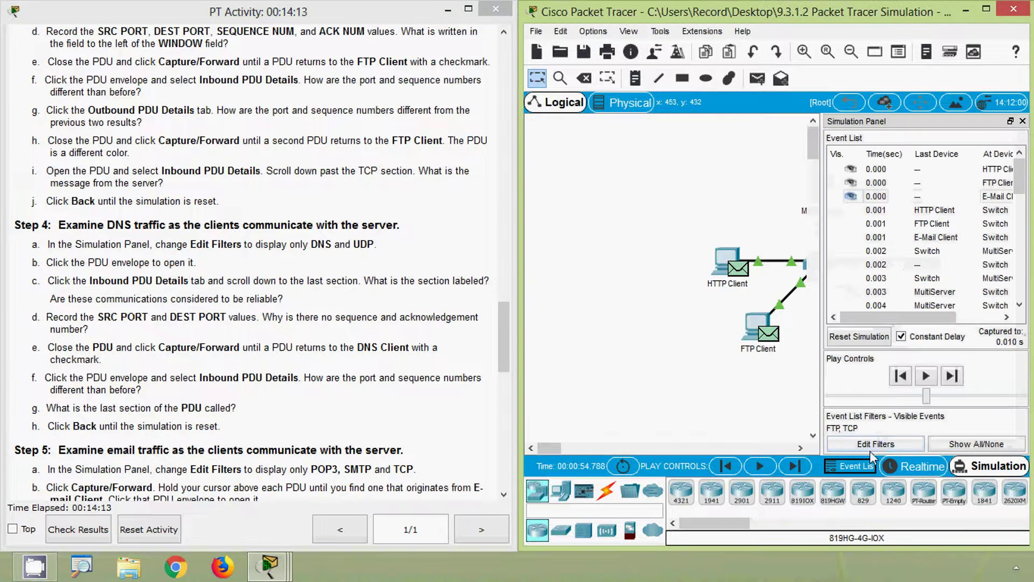
left_click(874, 443)
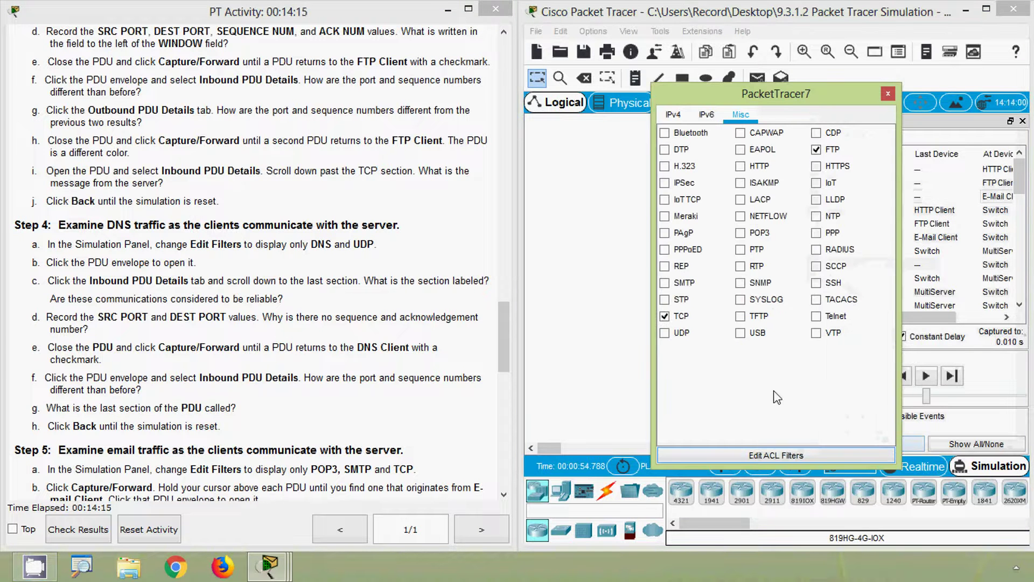
left_click(665, 317)
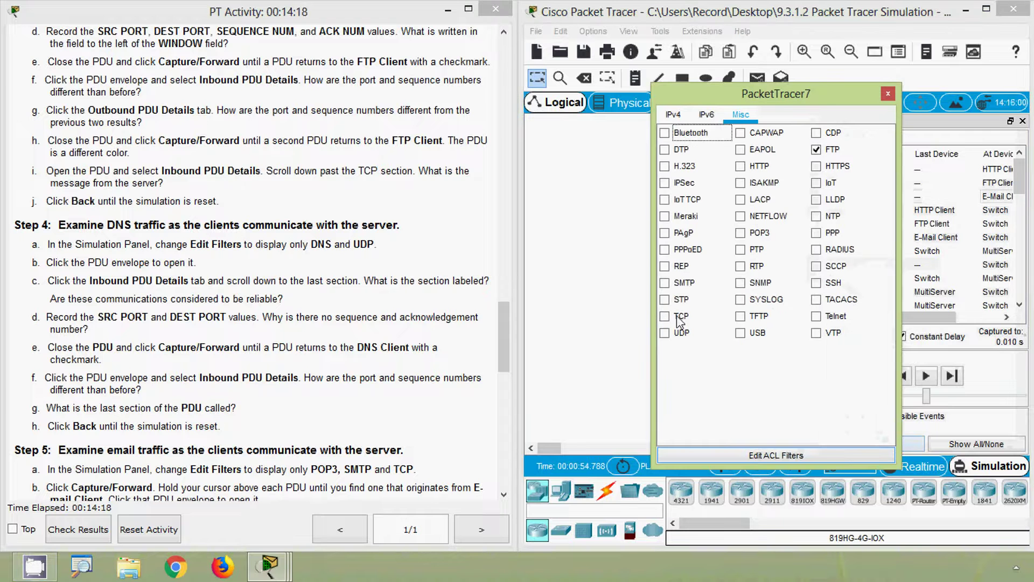
left_click(678, 334)
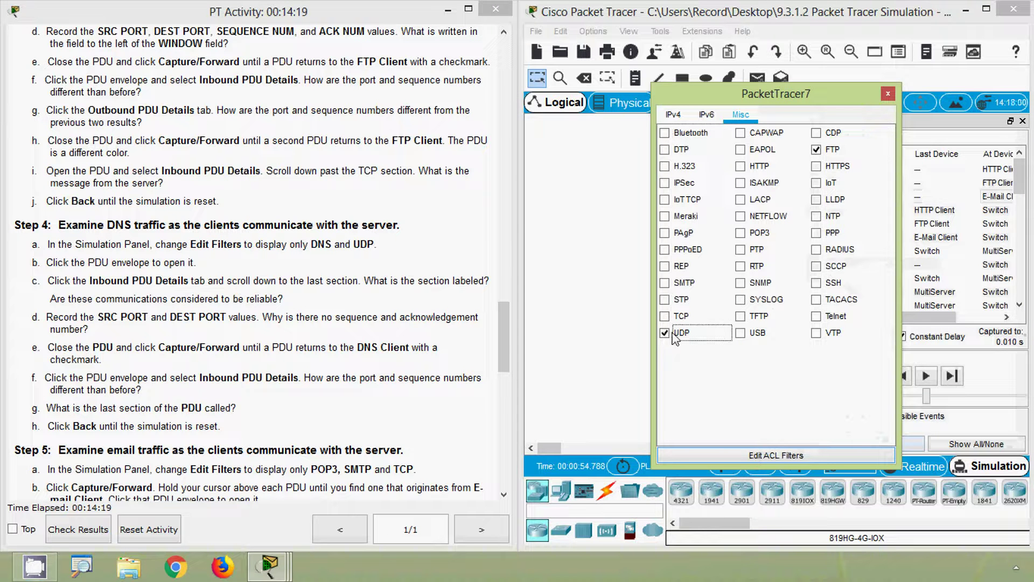
left_click(817, 151)
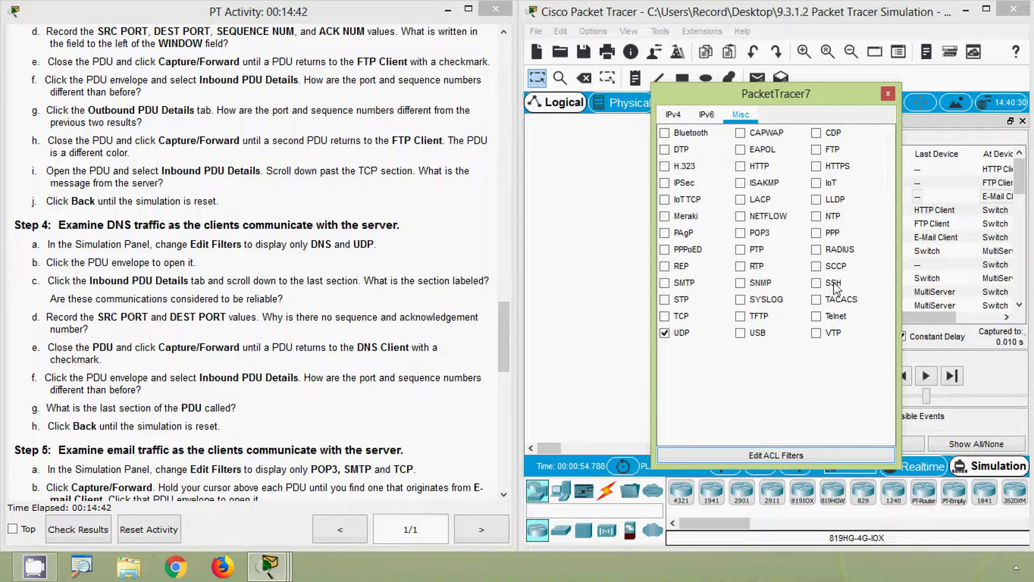
left_click(673, 119)
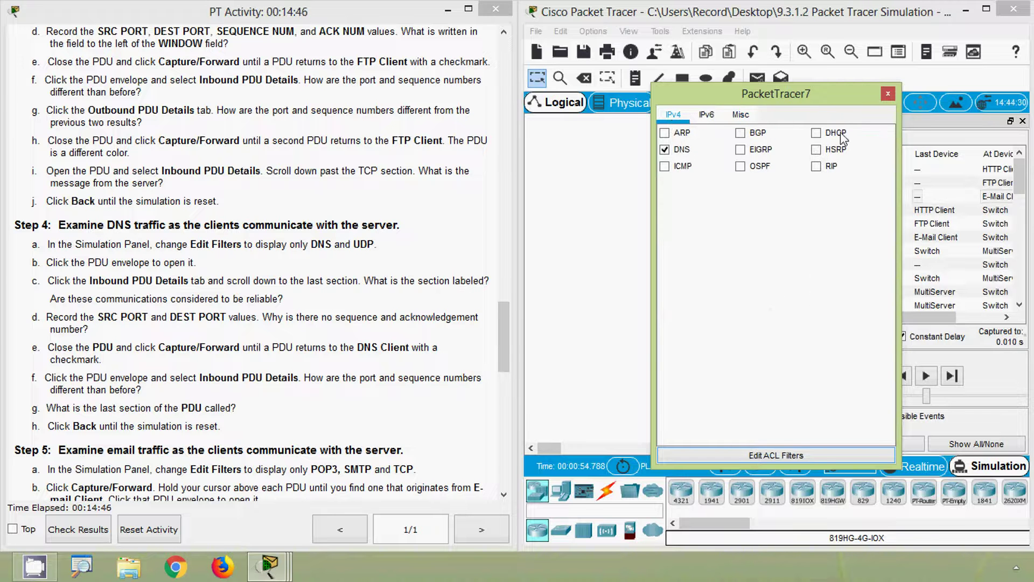
left_click(887, 95)
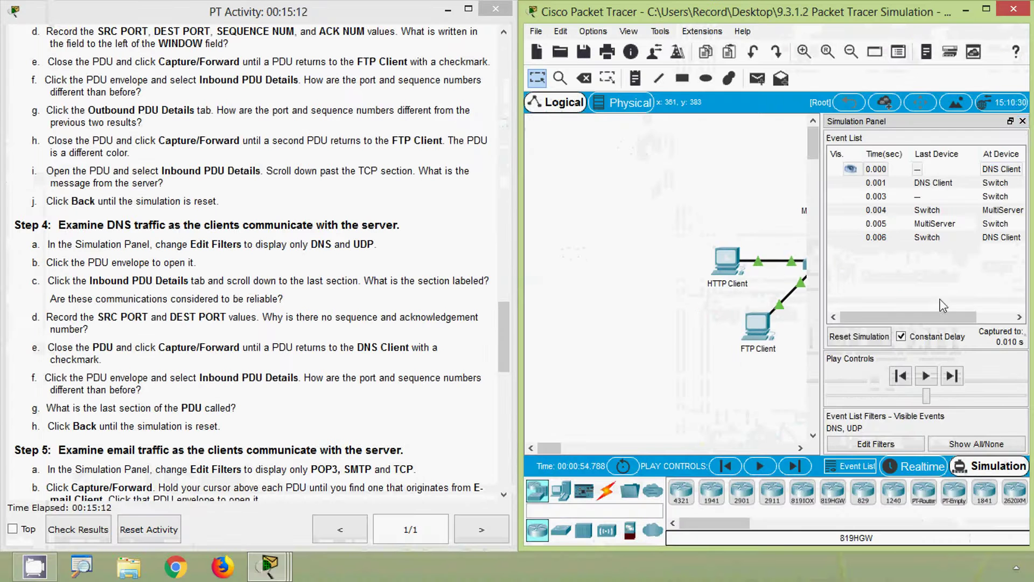
left_click(1023, 120)
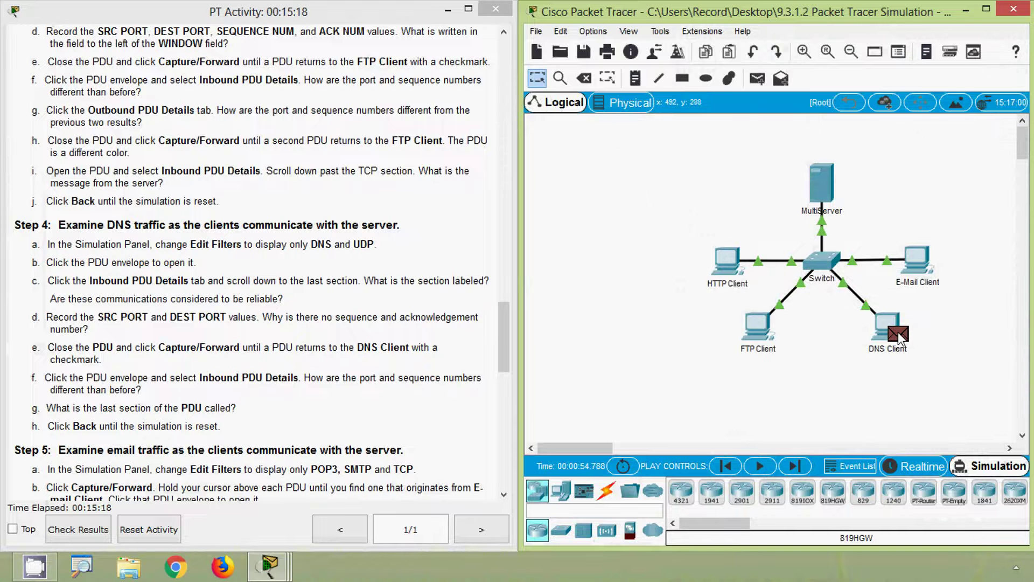
Step: Open the PDU at DNS Client beside the instructions, examine its outbound UDP and DNS sections, and close it
left_click(898, 334)
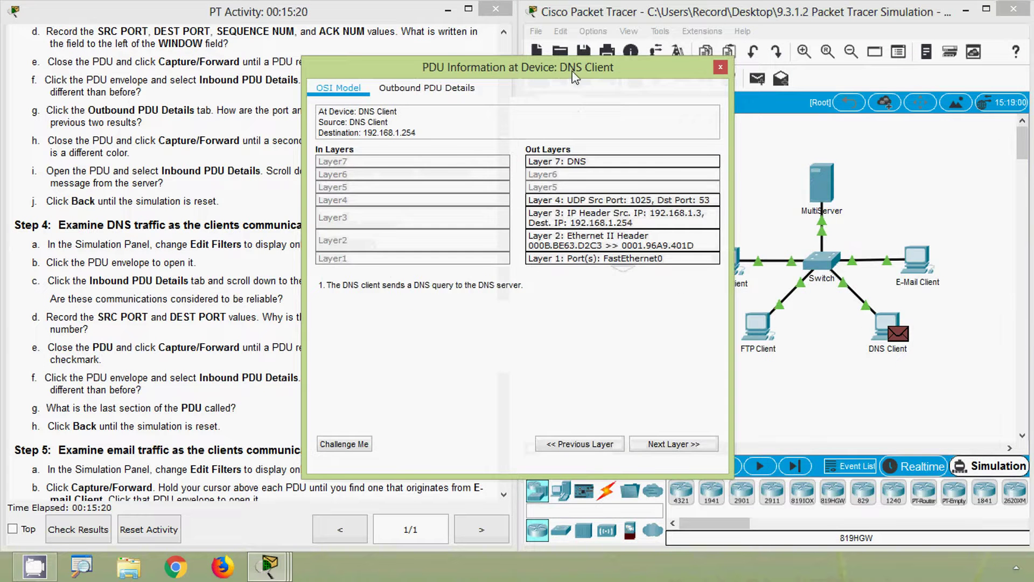
left_click_drag(576, 76, 835, 72)
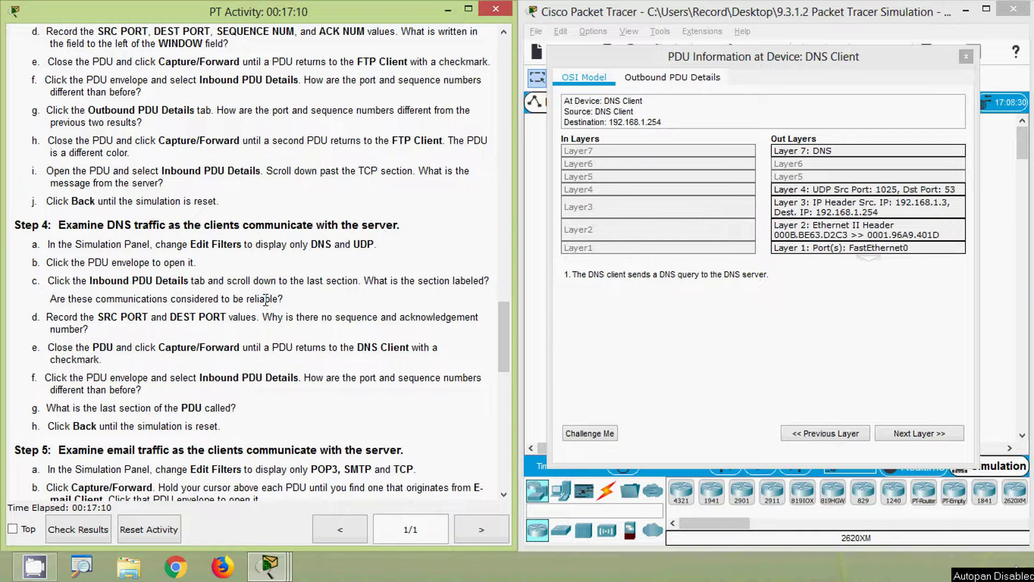
left_click(652, 86)
left_click(679, 89)
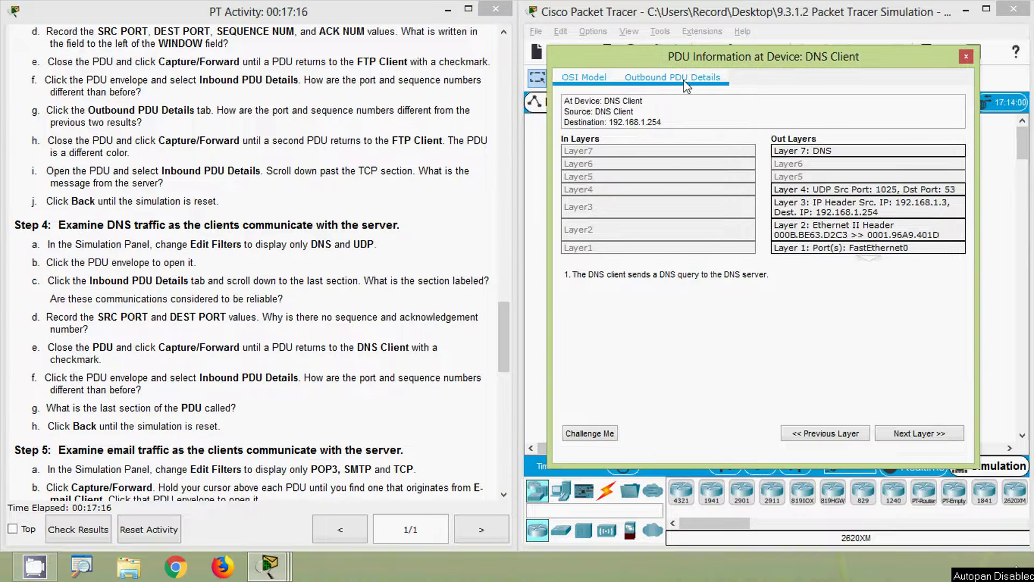
left_click_drag(947, 170, 939, 252)
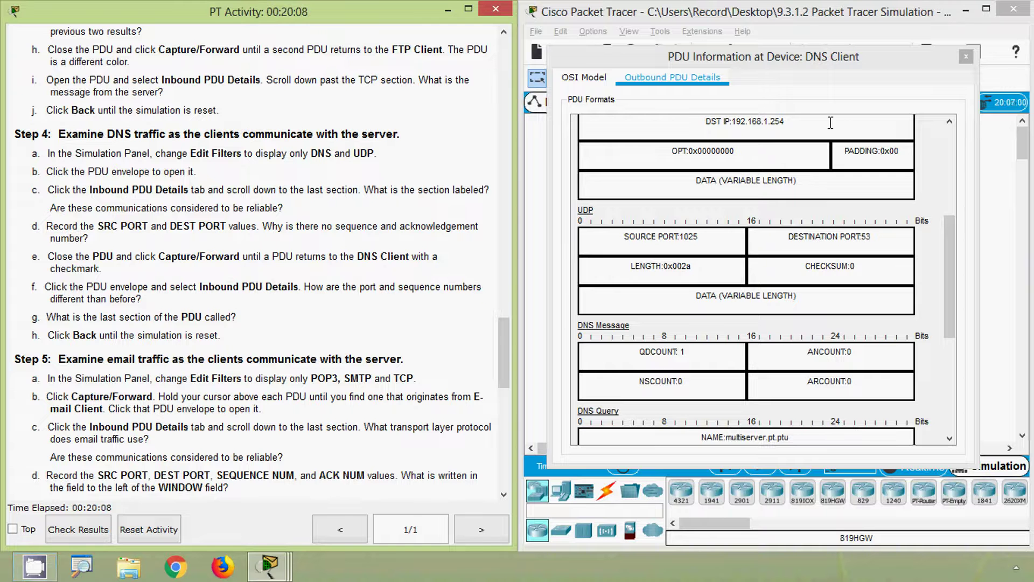
left_click(964, 59)
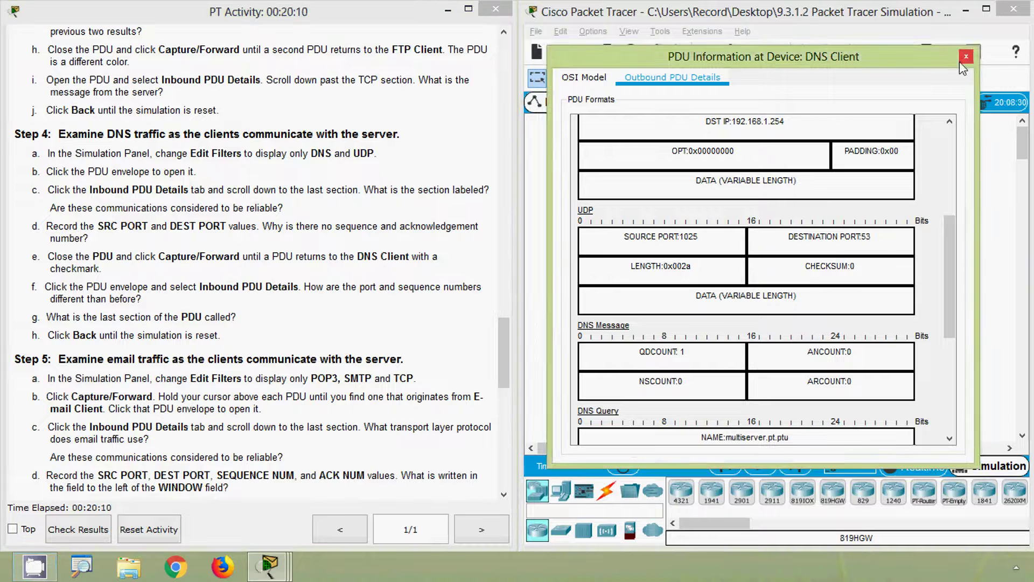
Step: Advance the simulation with Capture/Forward until a PDU returns to DNS Client with a checkmark, and open that PDU
left_click(797, 467)
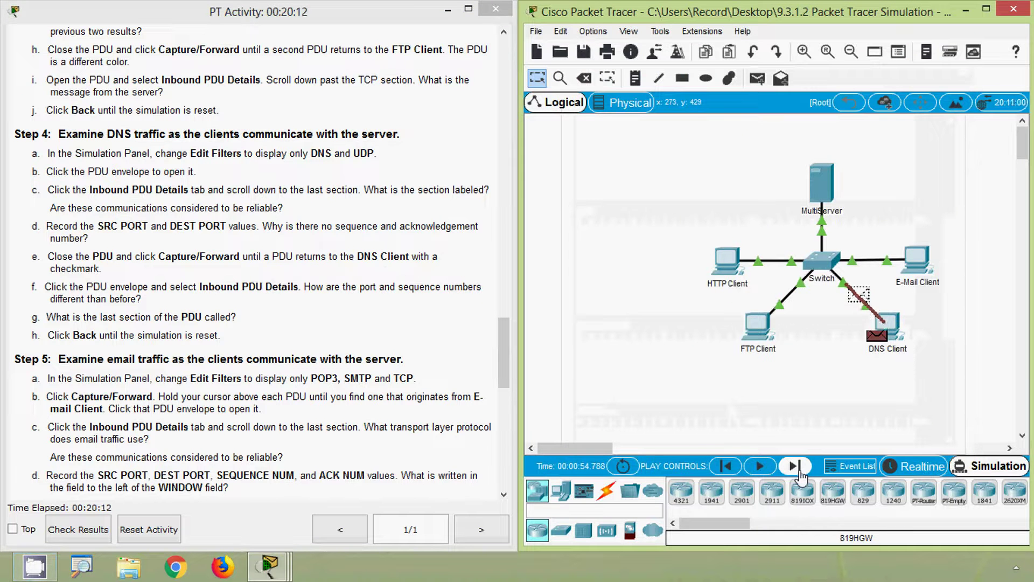
left_click(801, 473)
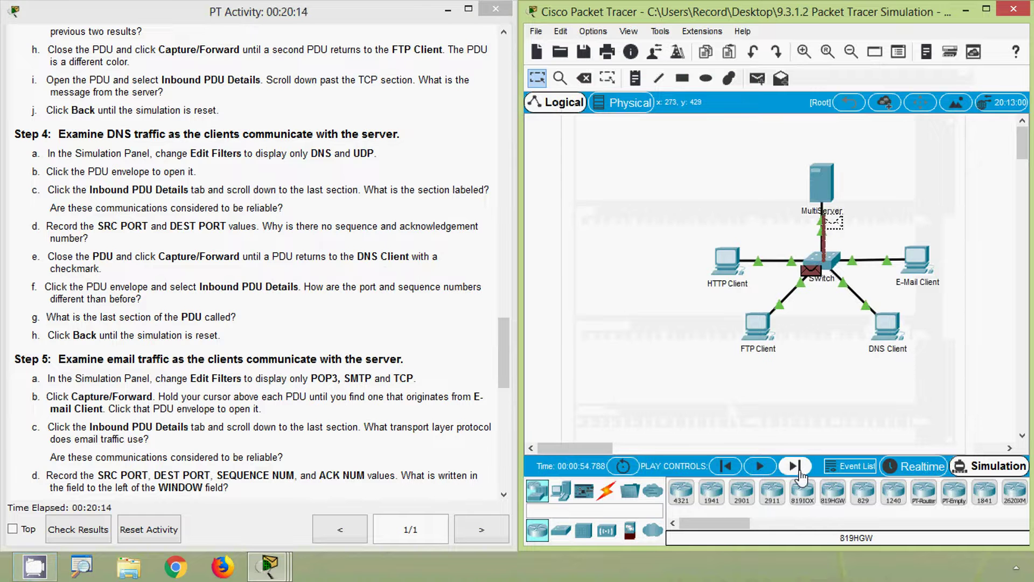
left_click(800, 474)
left_click(803, 470)
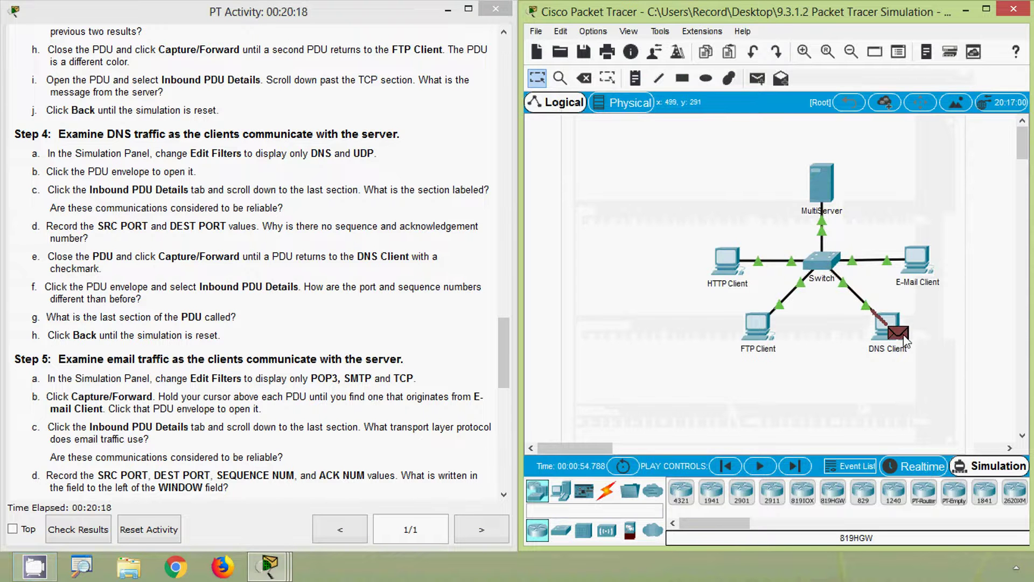
mouse_move(905, 339)
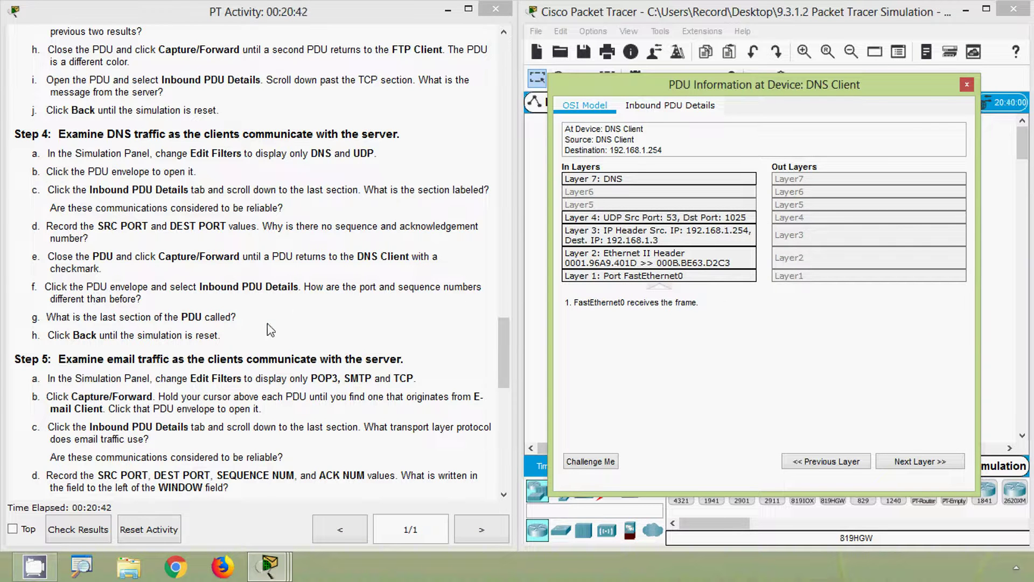
Step: Examine the returned DNS Client PDU's inbound details through the last section, and close the PDU information
left_click(653, 111)
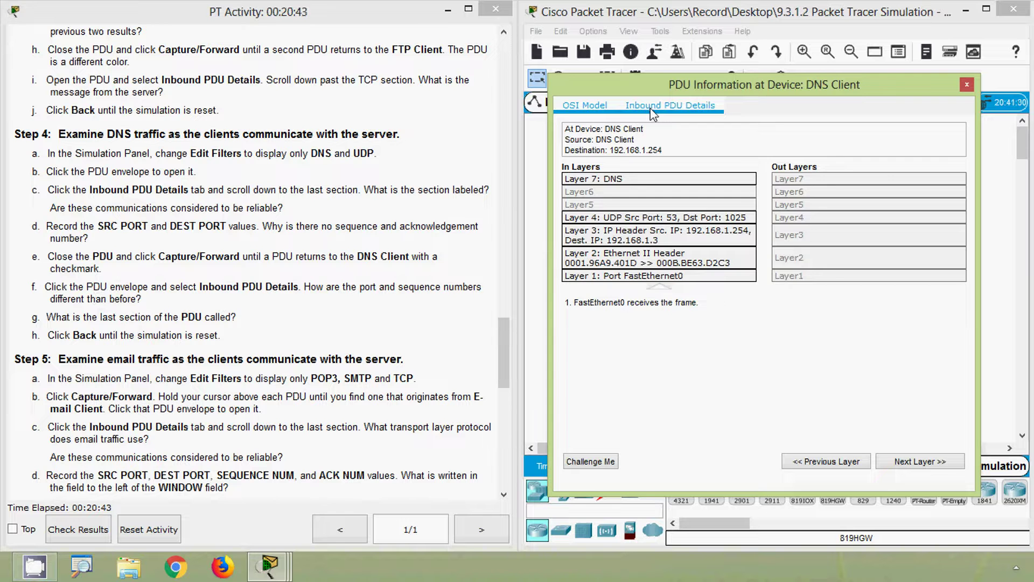
left_click_drag(952, 215, 950, 283)
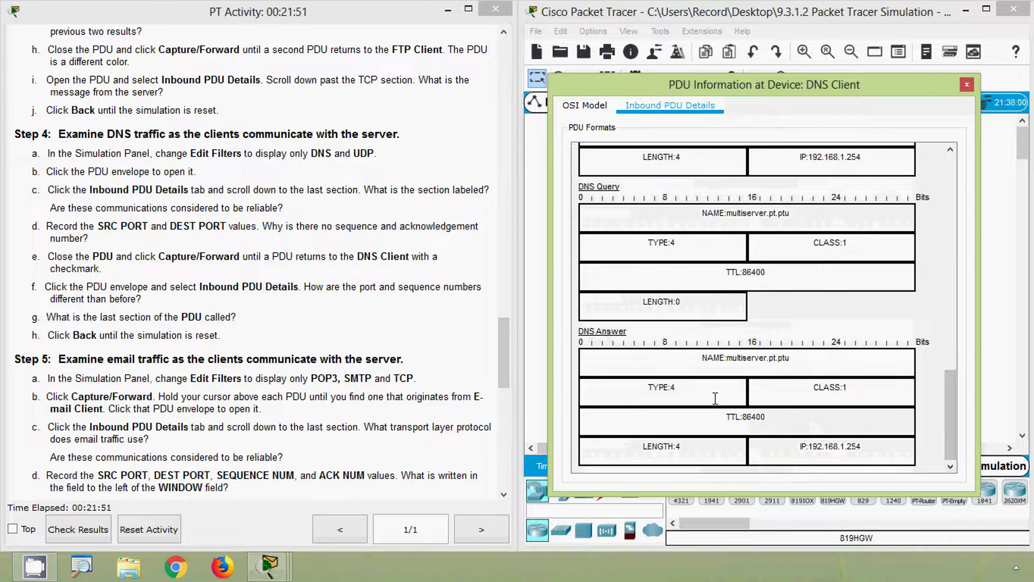
left_click(967, 84)
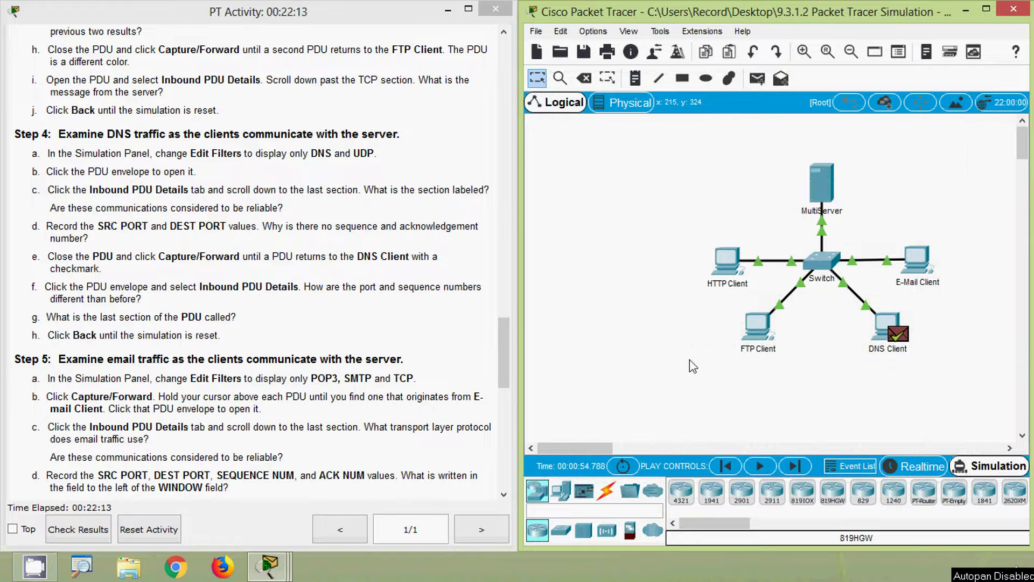
Step: Step the simulation back to its starting point, with the DNS PDU at DNS Client again
left_click(725, 467)
left_click(724, 468)
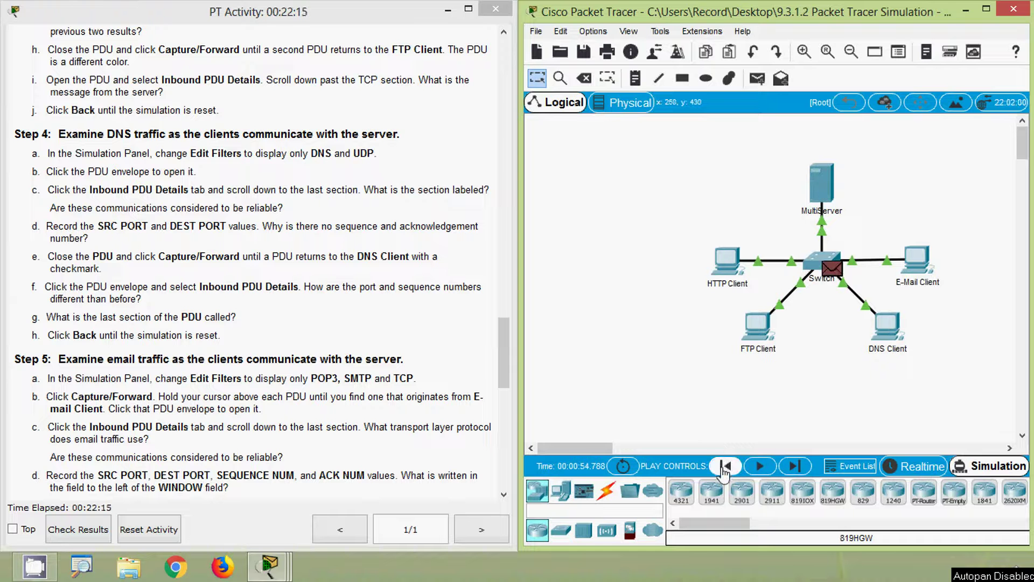
left_click(723, 469)
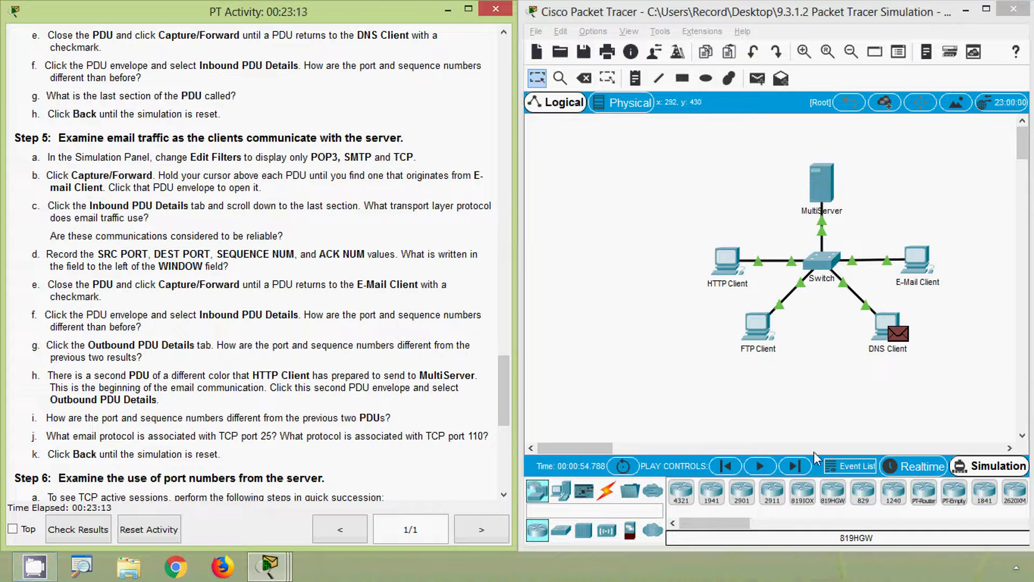
Step: Change the event list filters to display only POP3, SMTP and TCP, and close the filter window and Simulation Panel
left_click(849, 468)
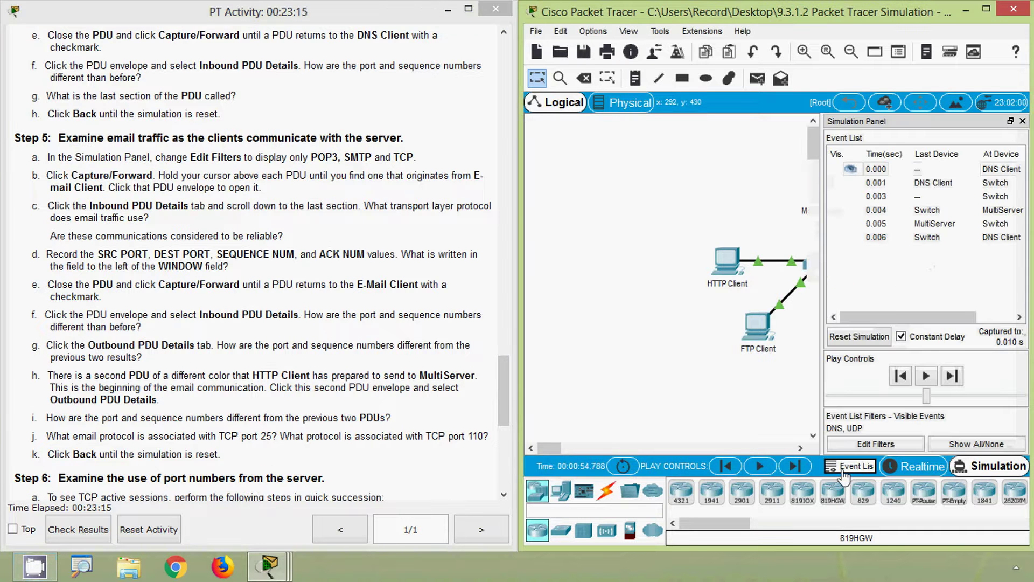
left_click(875, 444)
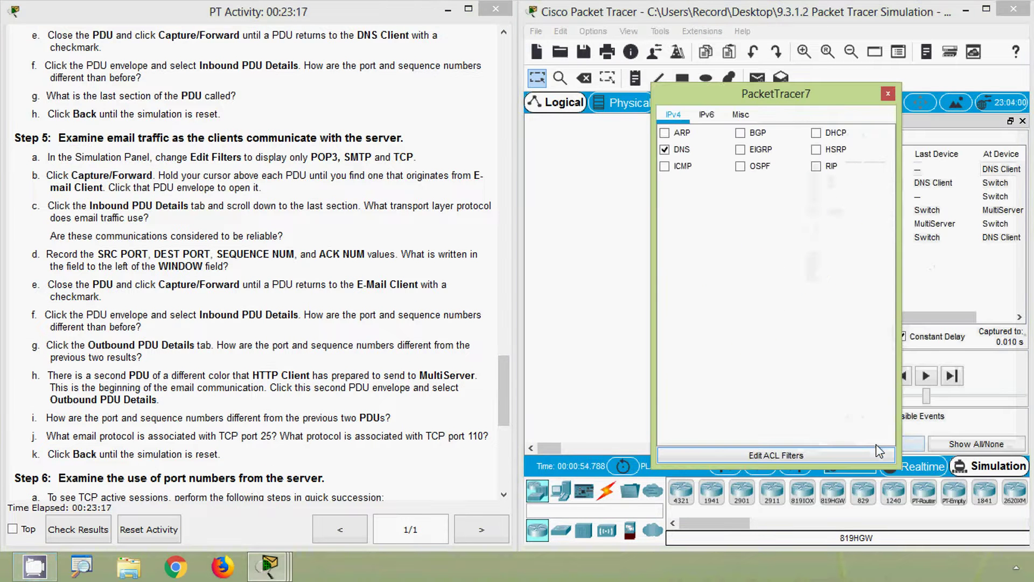
left_click(664, 151)
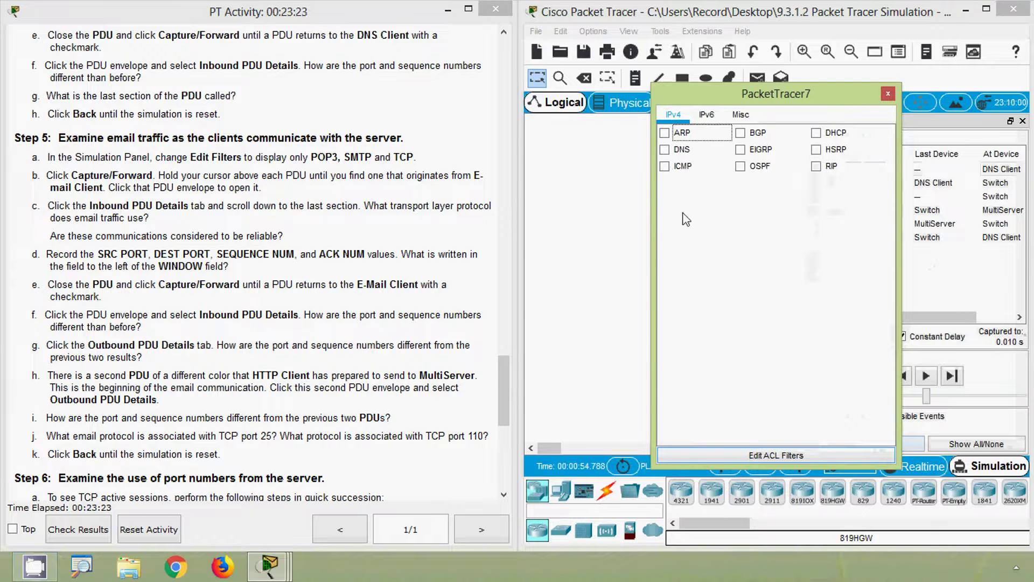
left_click(741, 115)
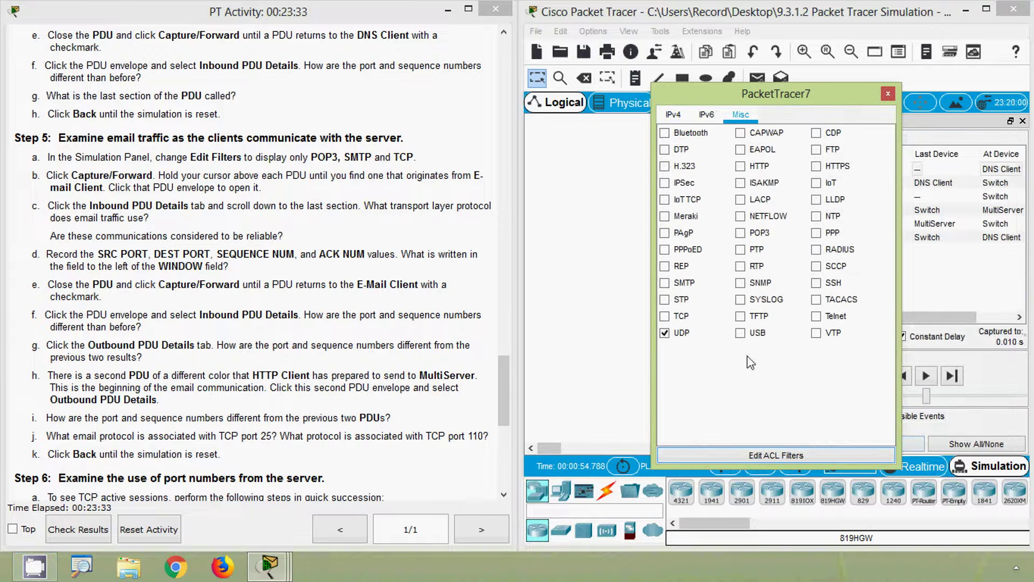
left_click(666, 336)
left_click(665, 283)
left_click(887, 95)
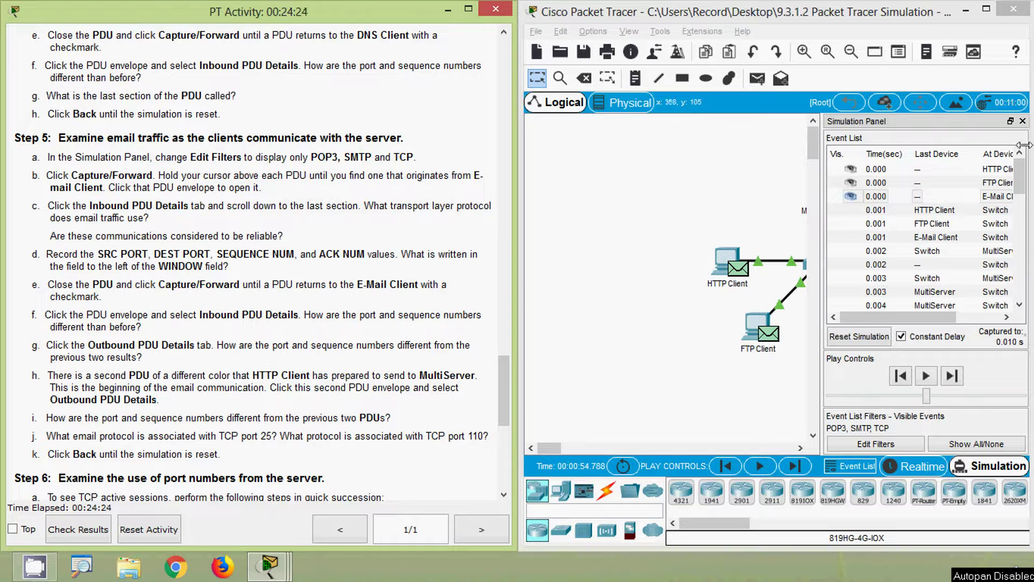
left_click(1022, 121)
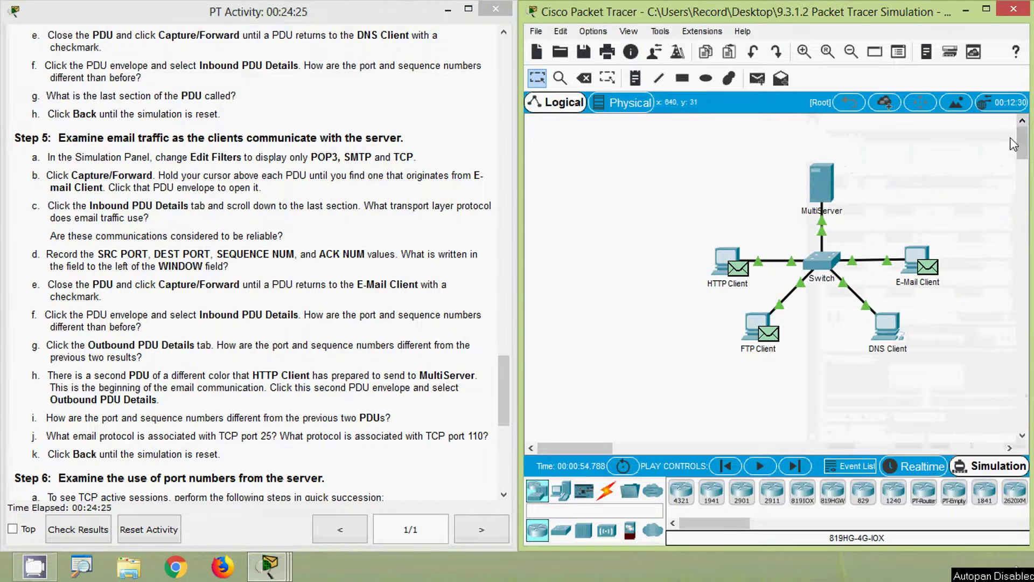
Step: Advance the simulation one event and open the PDU at Switch that originates from E-Mail Client beside the instructions
left_click(793, 467)
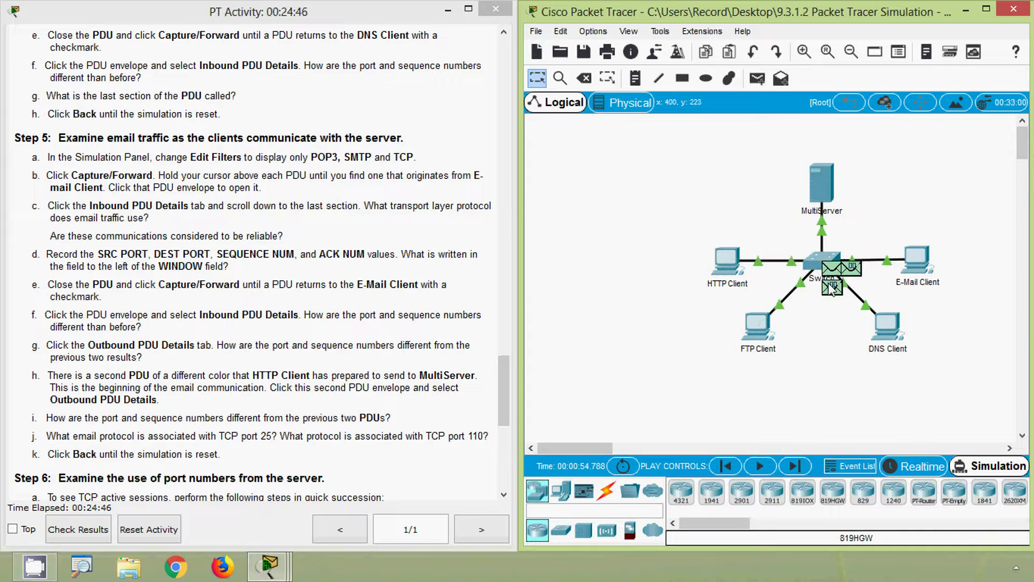
mouse_move(833, 289)
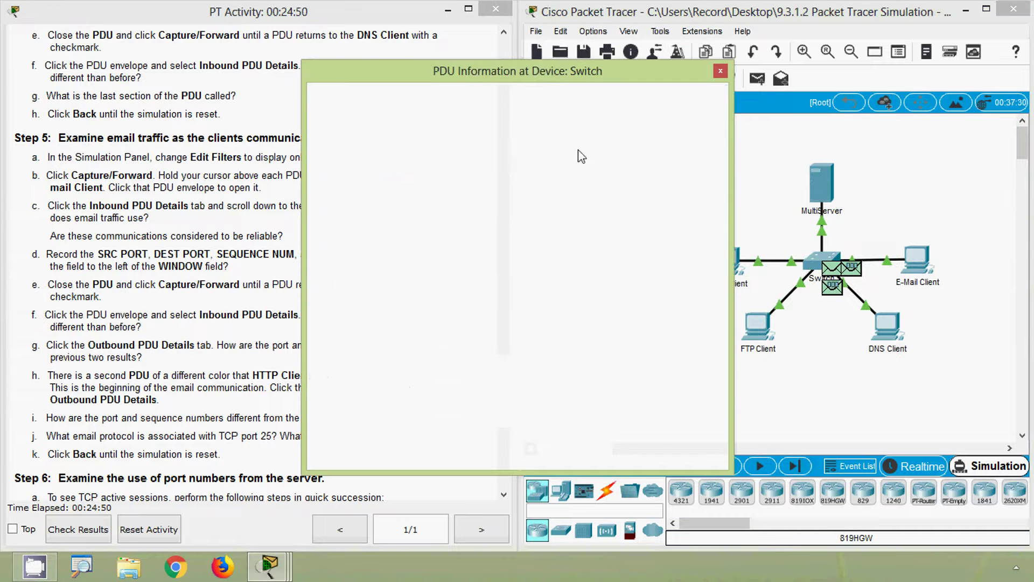
left_click_drag(473, 71, 737, 88)
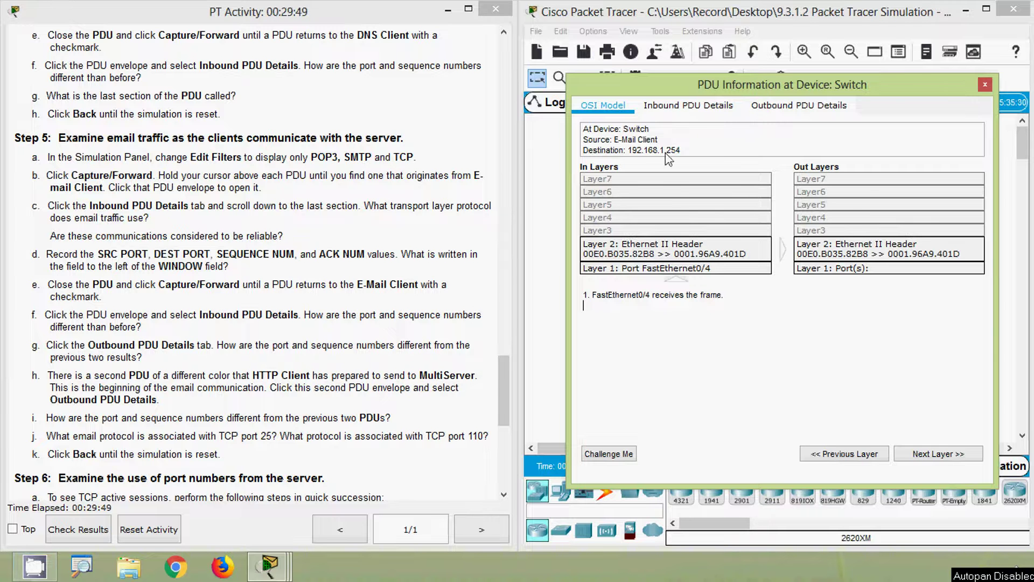
Step: Examine the E-Mail Client PDU's inbound details at Switch through the TCP ports, sequence and acknowledgement numbers, and close the PDU information
left_click(676, 108)
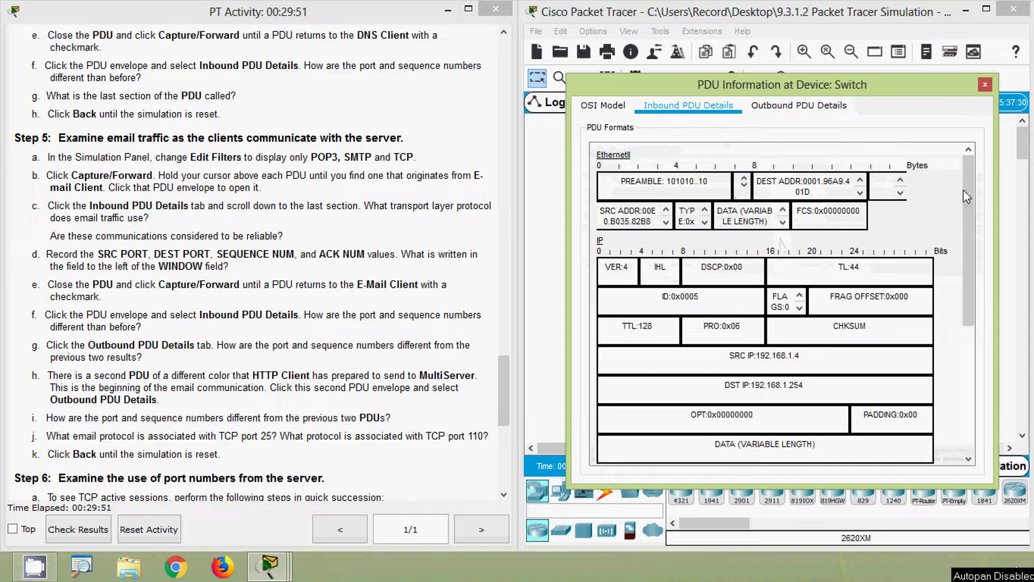
left_click_drag(963, 189, 962, 331)
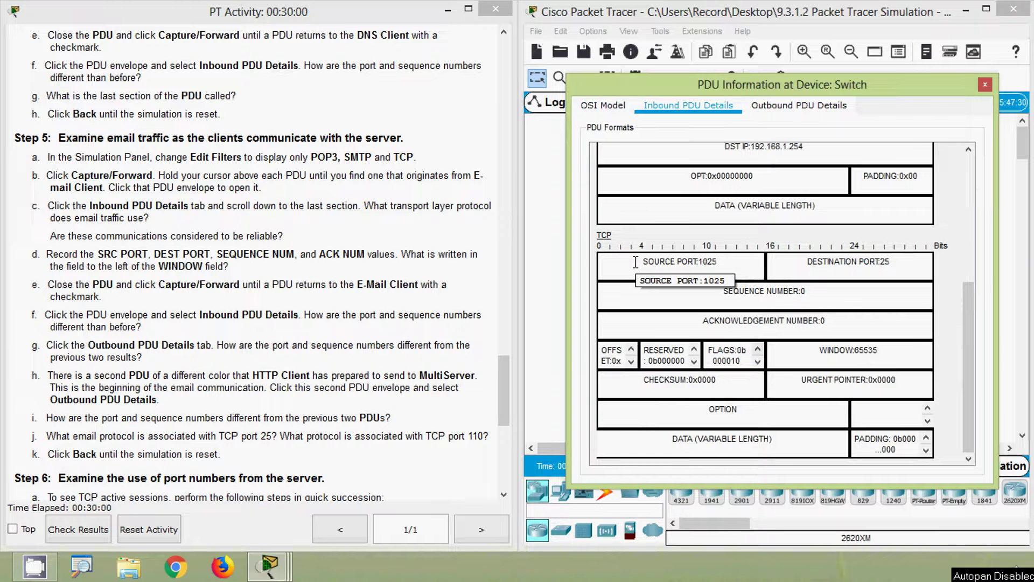
left_click(102, 322)
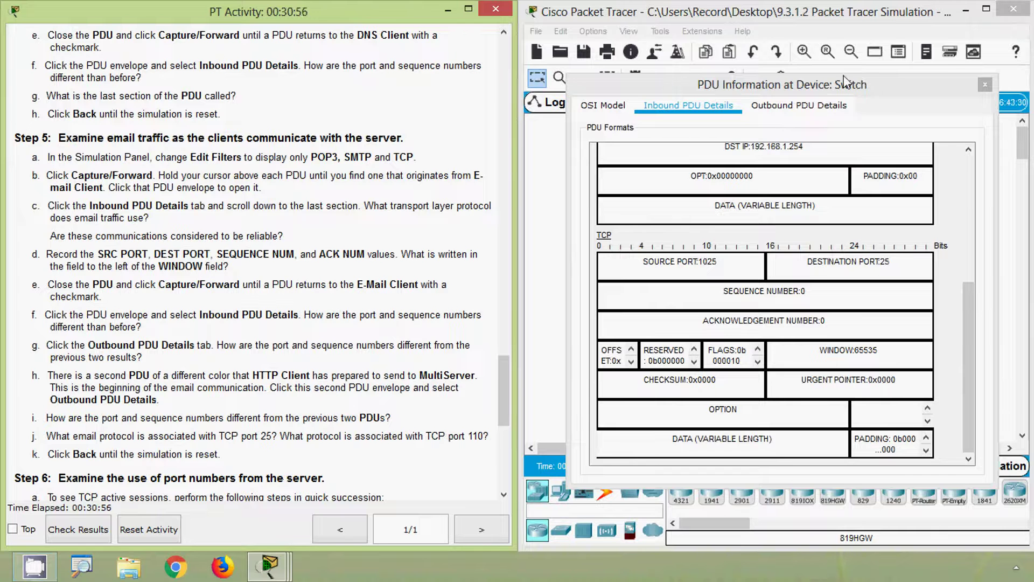
left_click(984, 85)
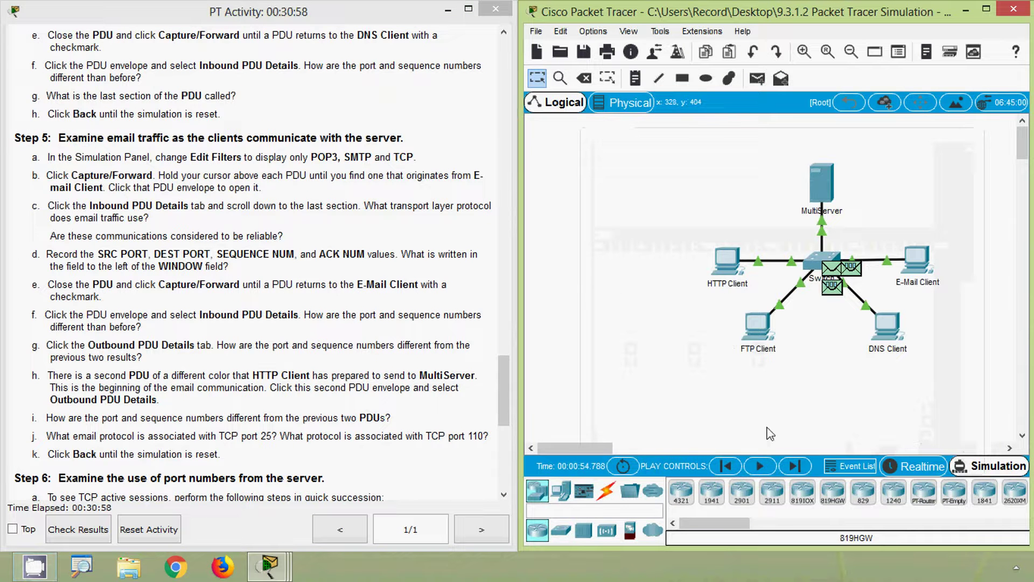
Step: Advance the simulation with Capture/Forward until a PDU returns to E-Mail Client with a checkmark, and open that PDU
left_click(795, 467)
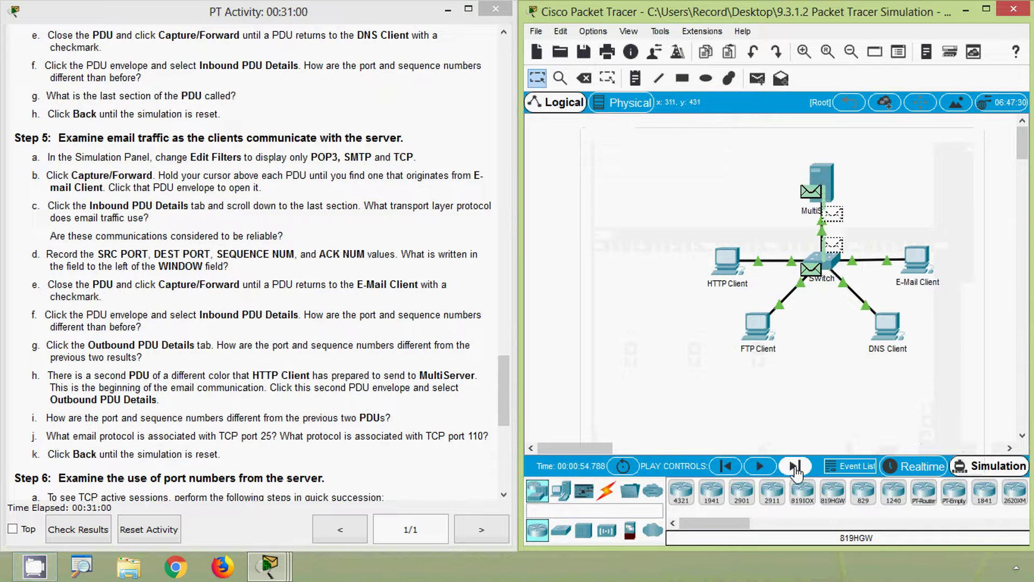
left_click(796, 467)
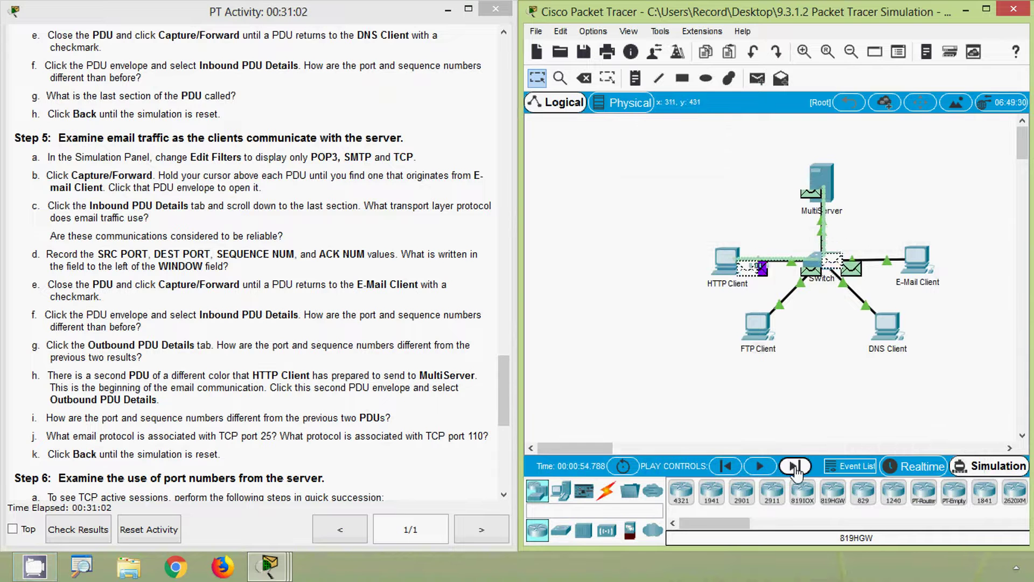
left_click(796, 467)
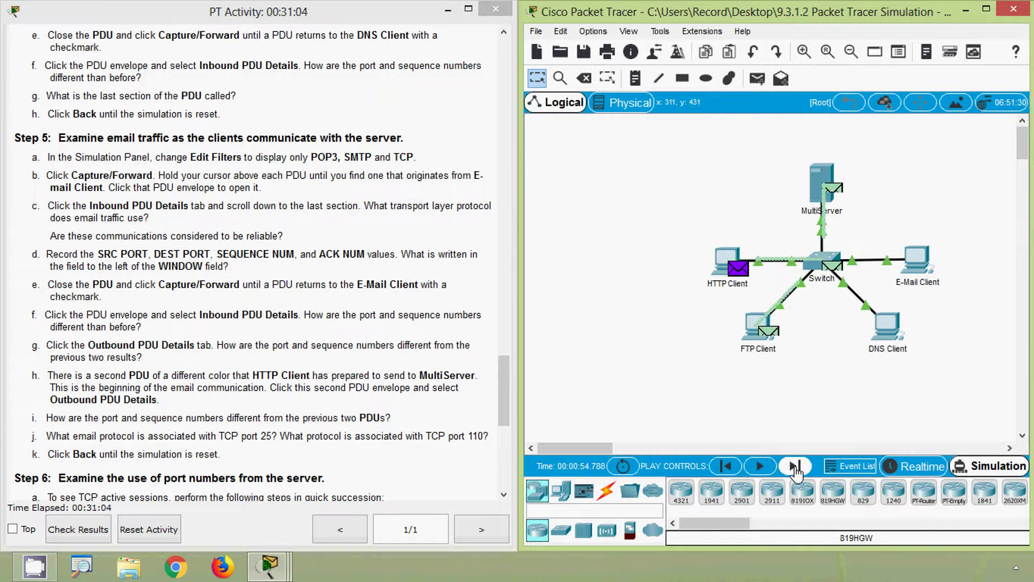
left_click(796, 466)
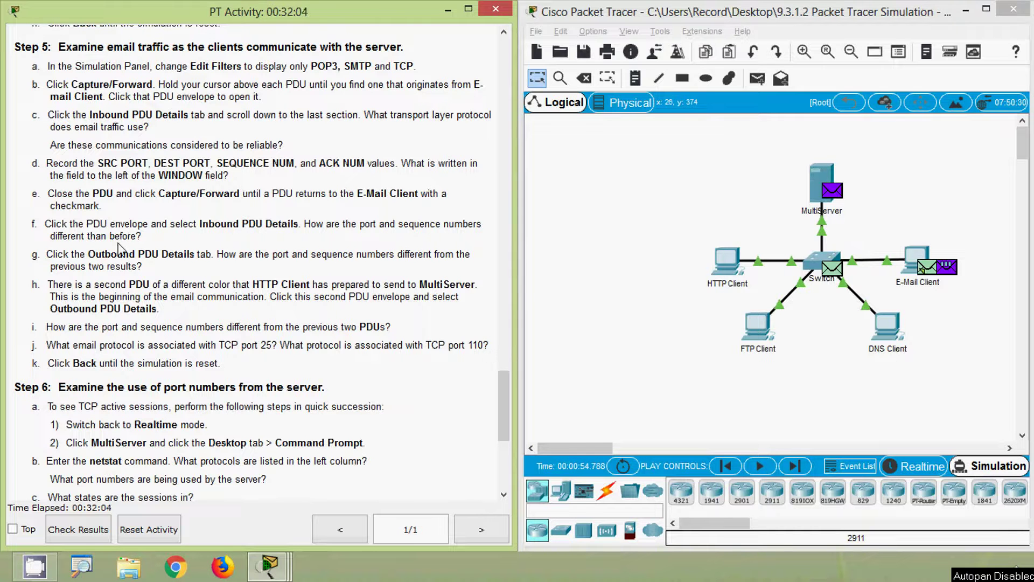
left_click(931, 272)
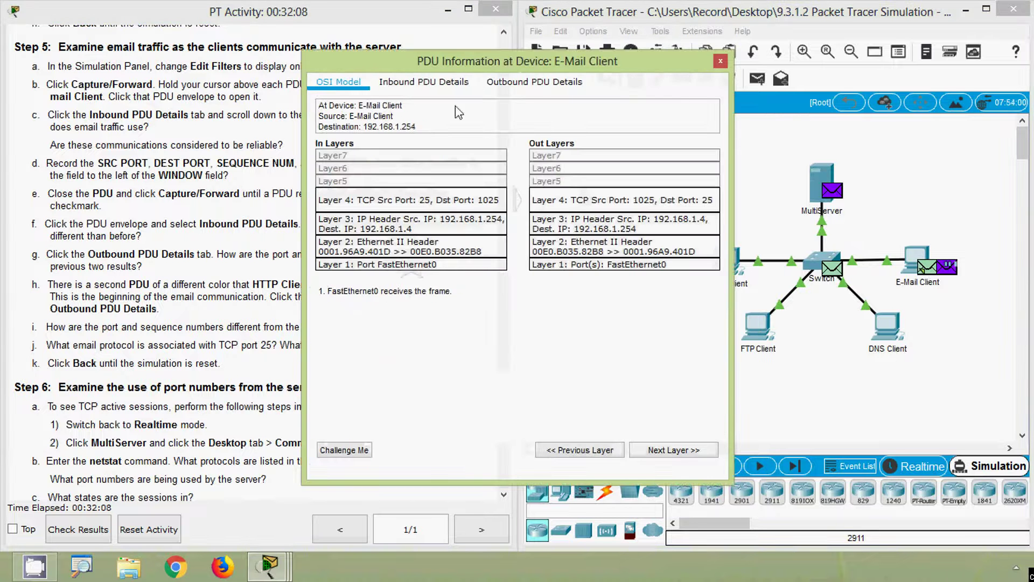
Step: Examine the returned E-Mail Client PDU's inbound TCP ports, sequence number and acknowledgement number beside the instructions
left_click(438, 84)
left_click_drag(441, 70, 625, 57)
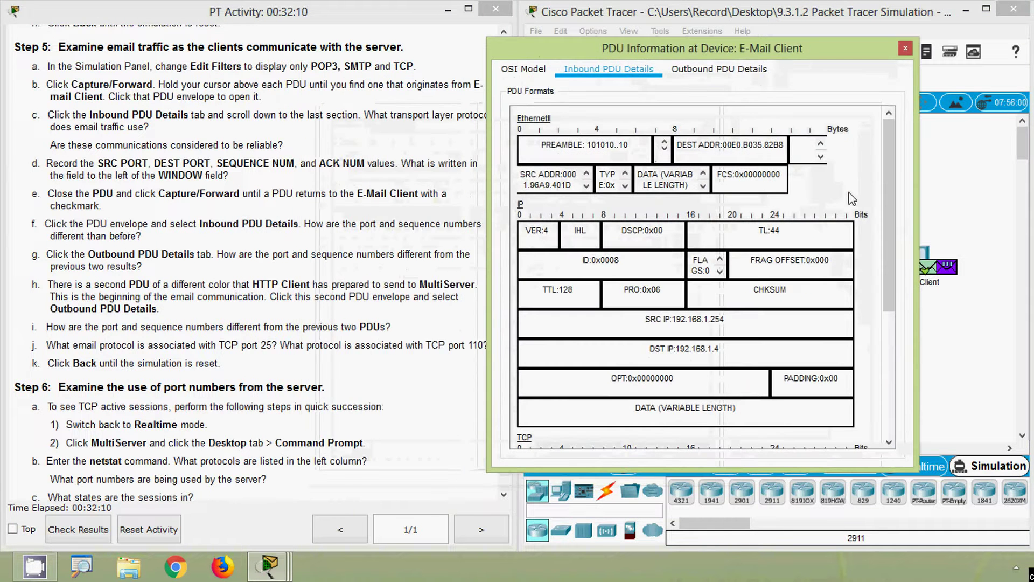
left_click_drag(884, 158, 882, 298)
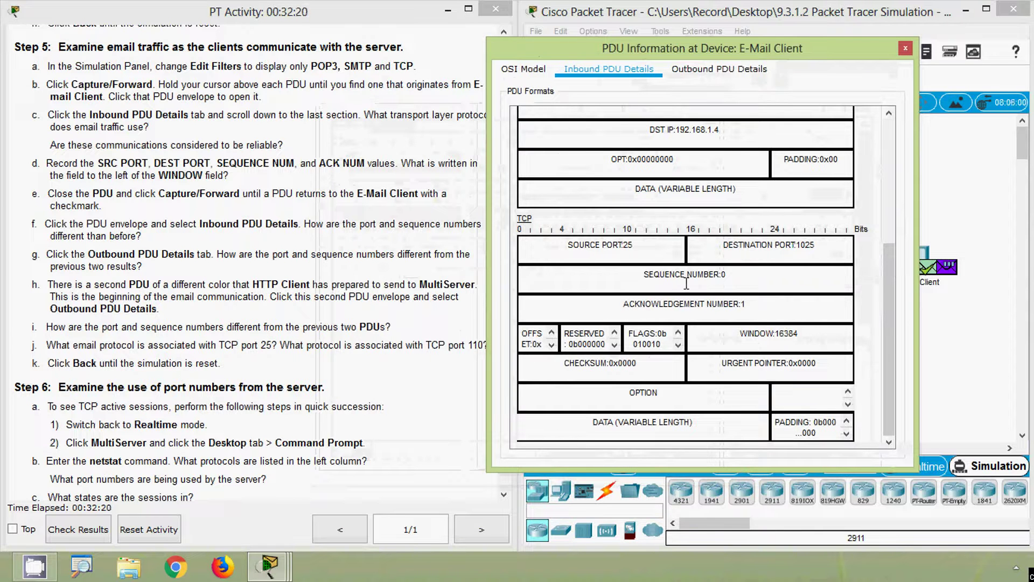
left_click_drag(624, 304, 748, 305)
left_click(747, 304)
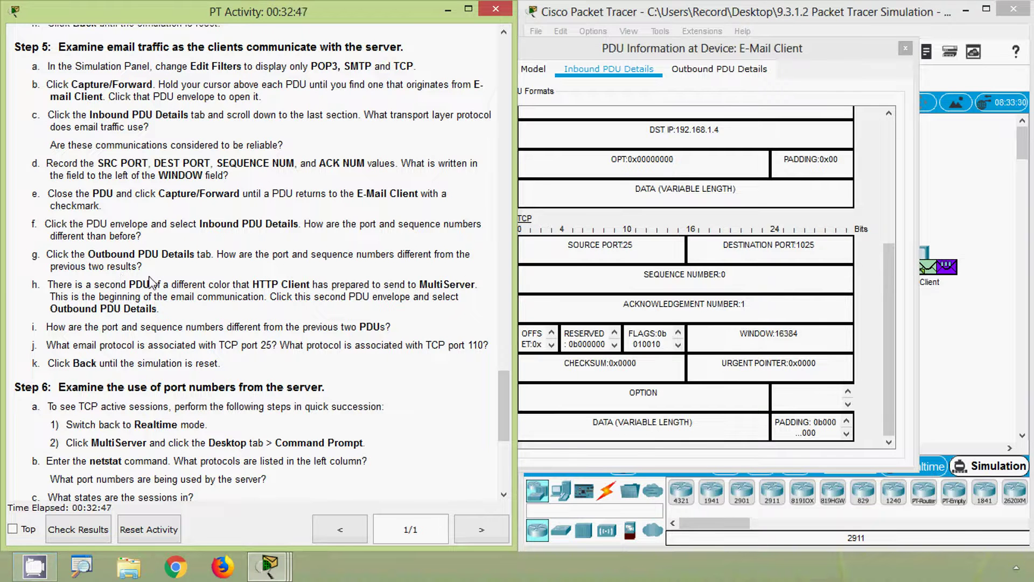
Step: Examine the same PDU's outbound TCP ports, sequence and acknowledgement numbers, and close the PDU information
left_click(633, 53)
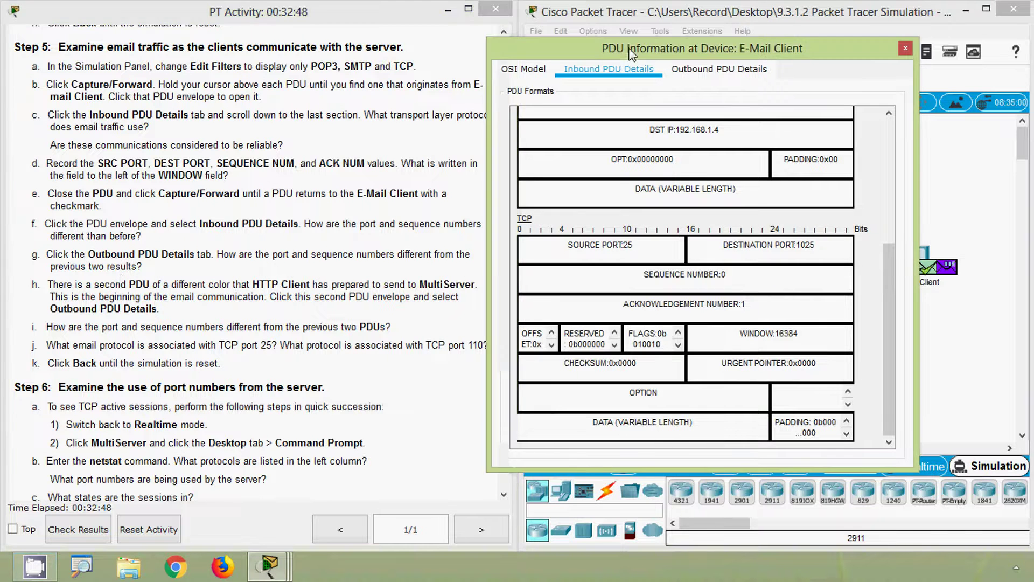
left_click(699, 77)
left_click_drag(883, 214, 885, 358)
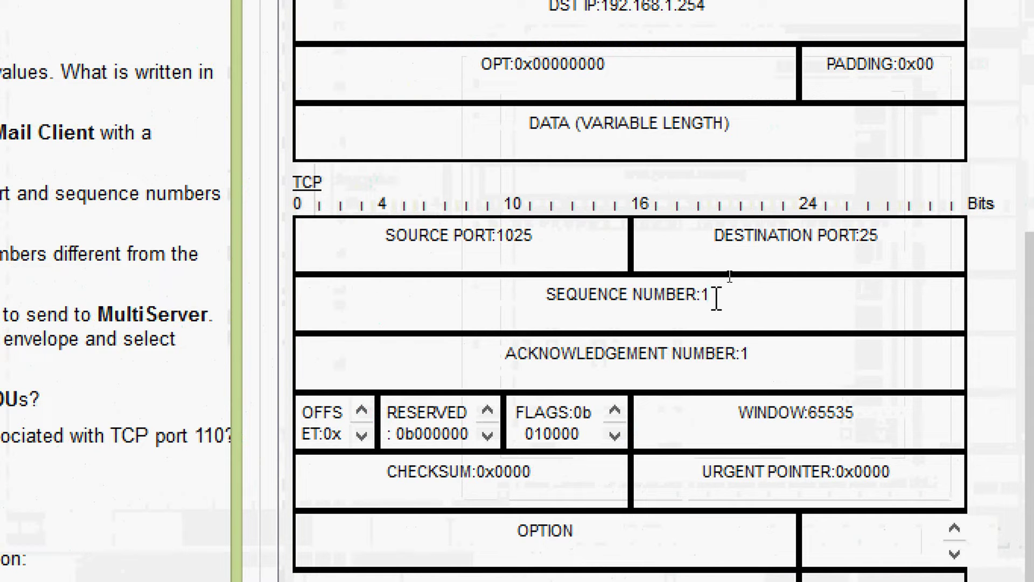
left_click_drag(716, 296, 674, 304)
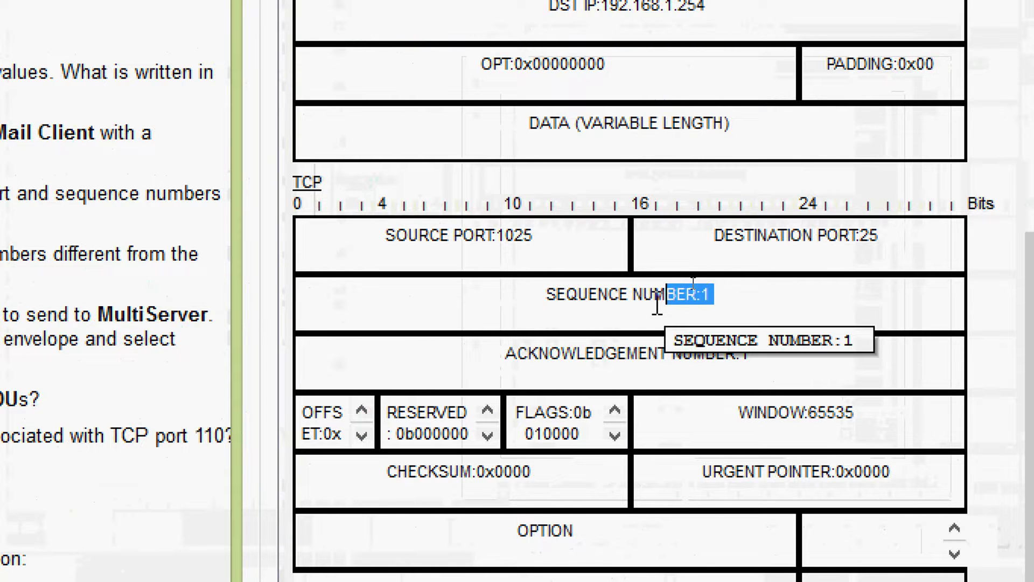
left_click(597, 356)
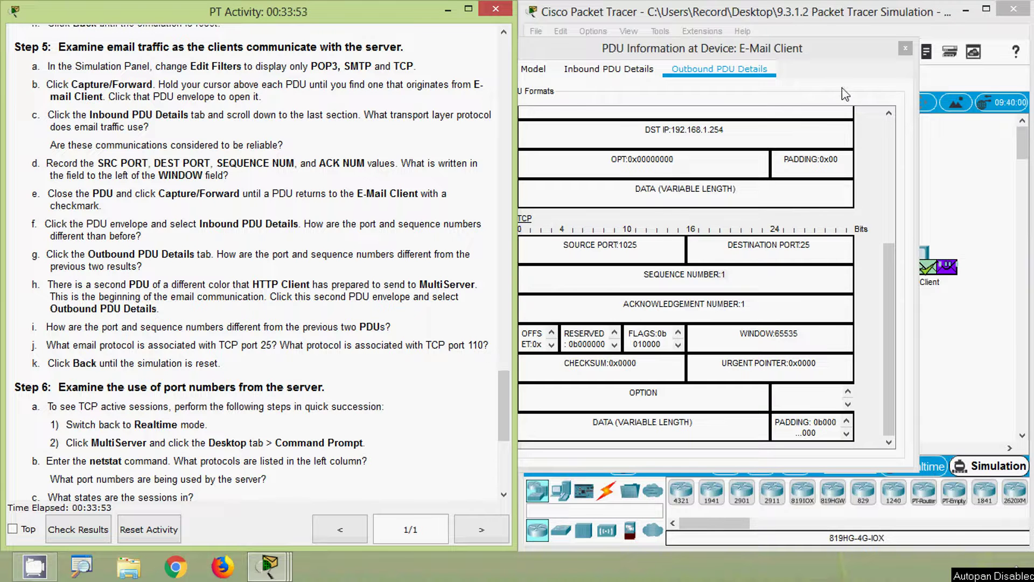
left_click(905, 48)
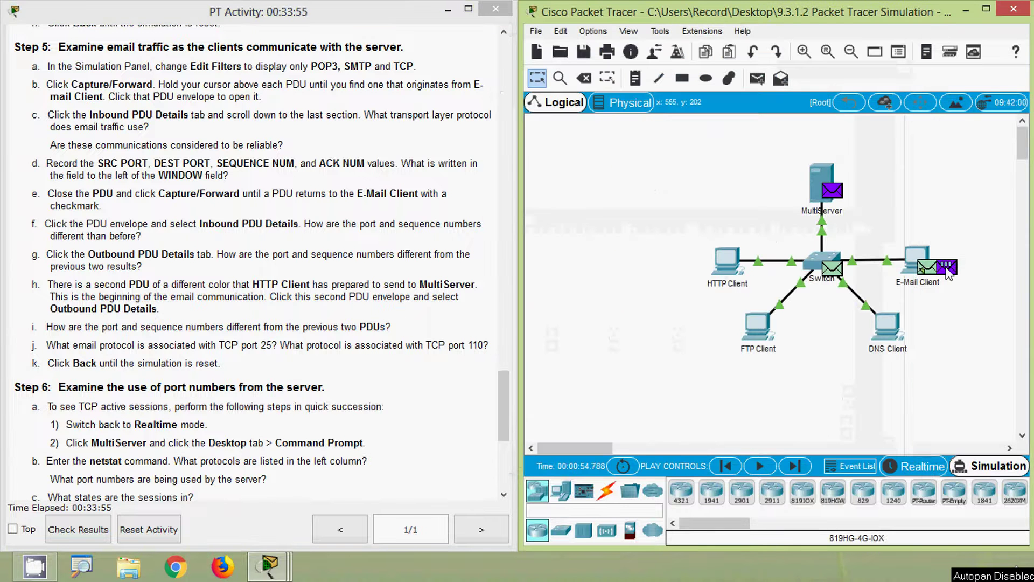
Step: Open the second, purple PDU at E-Mail Client beside the instructions and examine its outbound TCP and SMTP sections
left_click(948, 274)
left_click(426, 88)
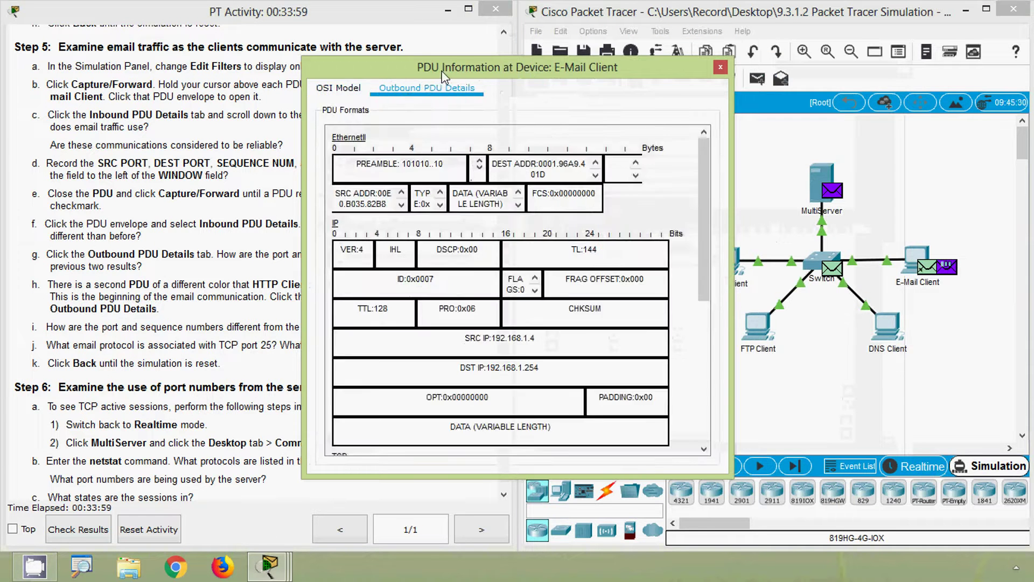
left_click_drag(459, 75, 721, 70)
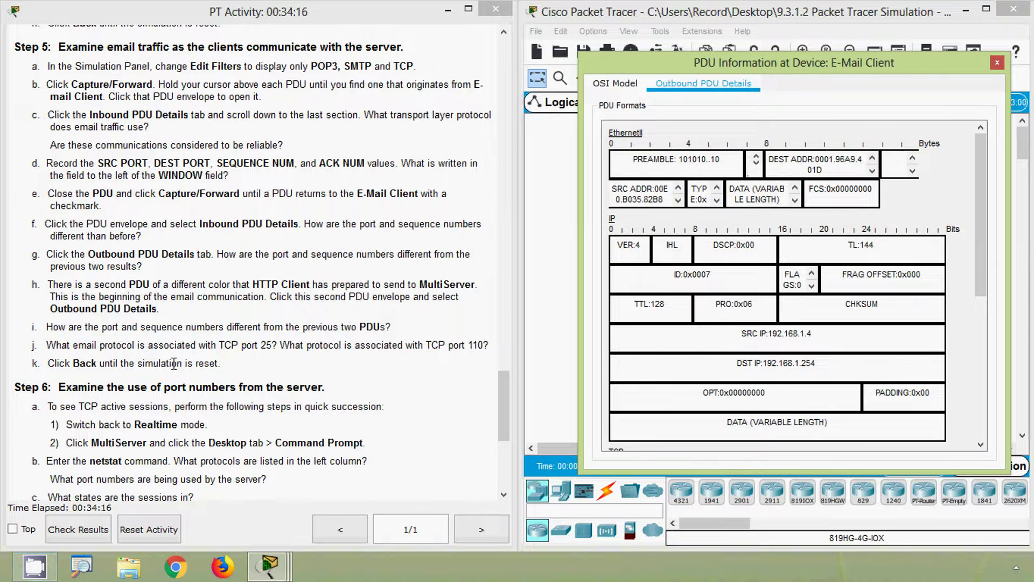
left_click_drag(981, 215, 980, 358)
left_click_drag(787, 294, 703, 247)
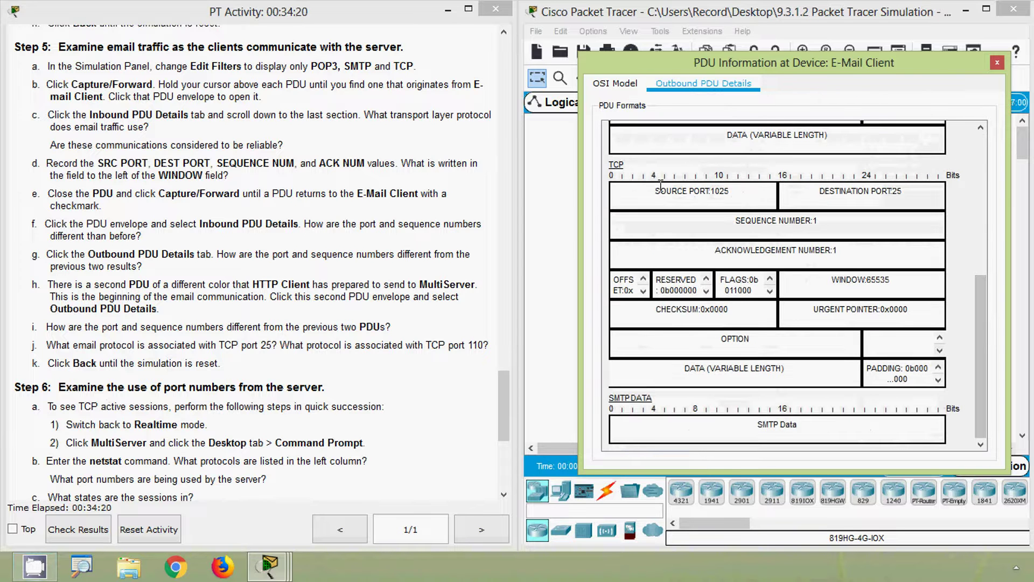
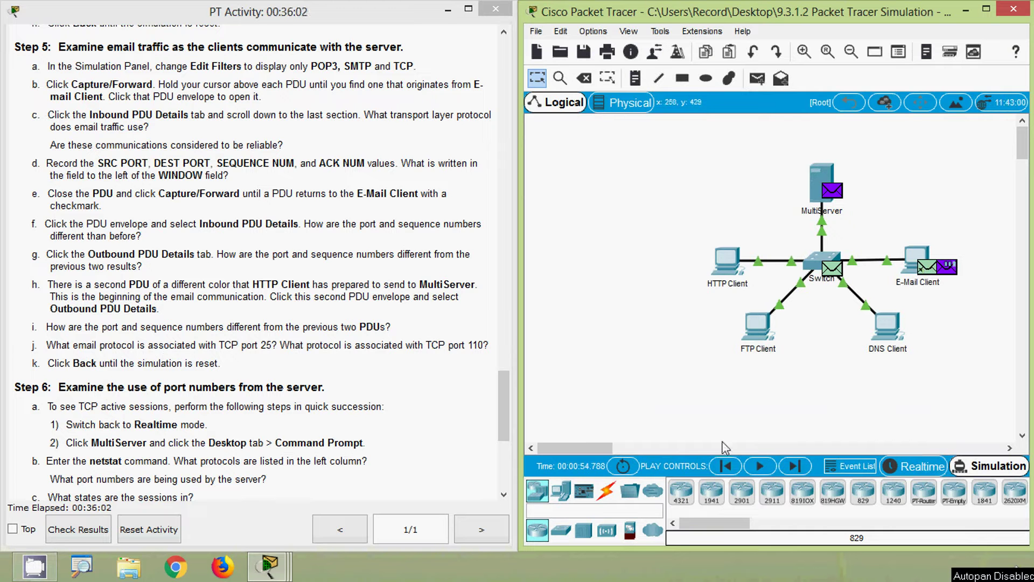
Step: Step the simulation backward repeatedly until it is reset to its starting state
left_click(726, 467)
left_click(725, 467)
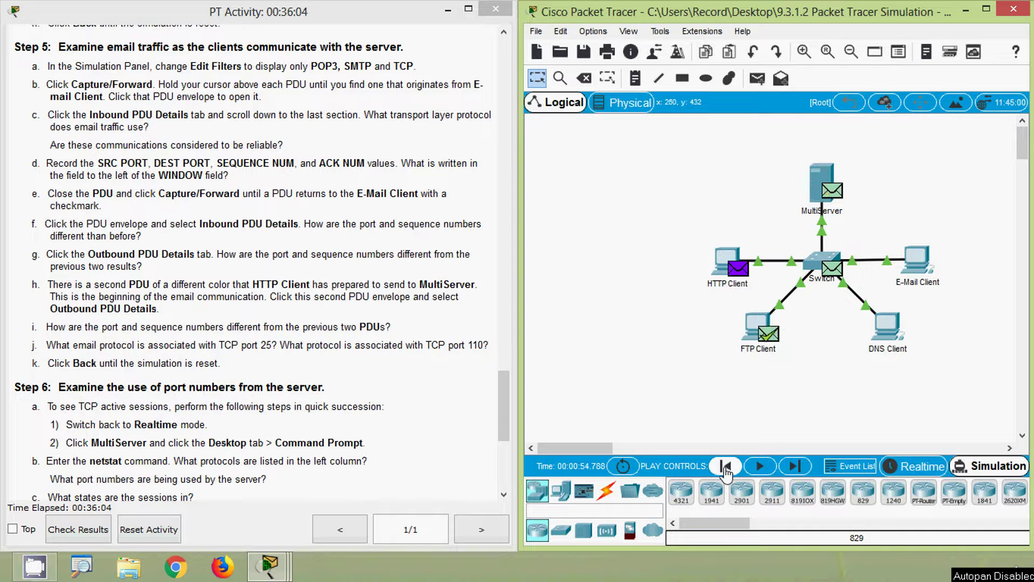
left_click(726, 467)
left_click(726, 467)
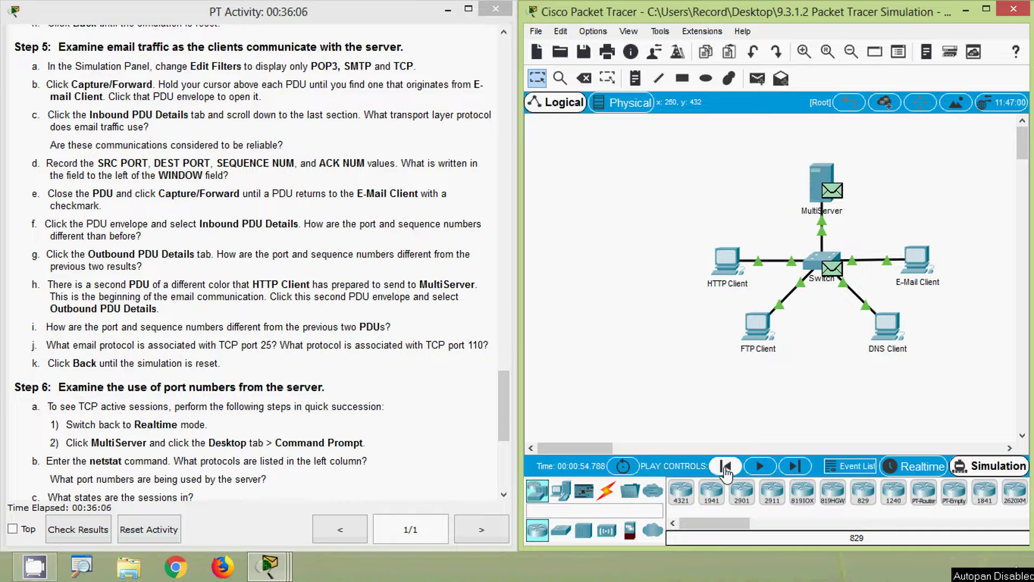
left_click(726, 467)
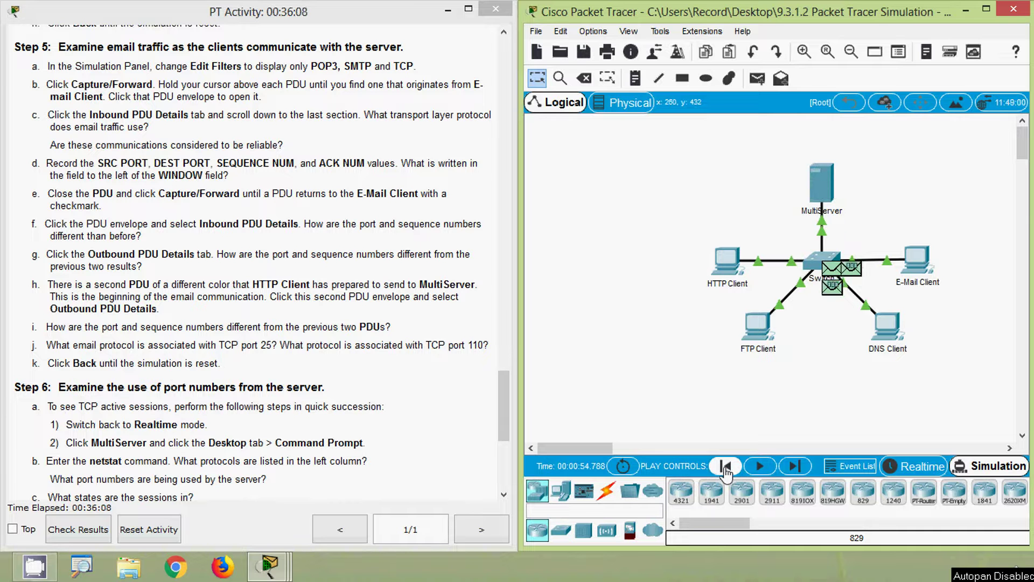
left_click(725, 467)
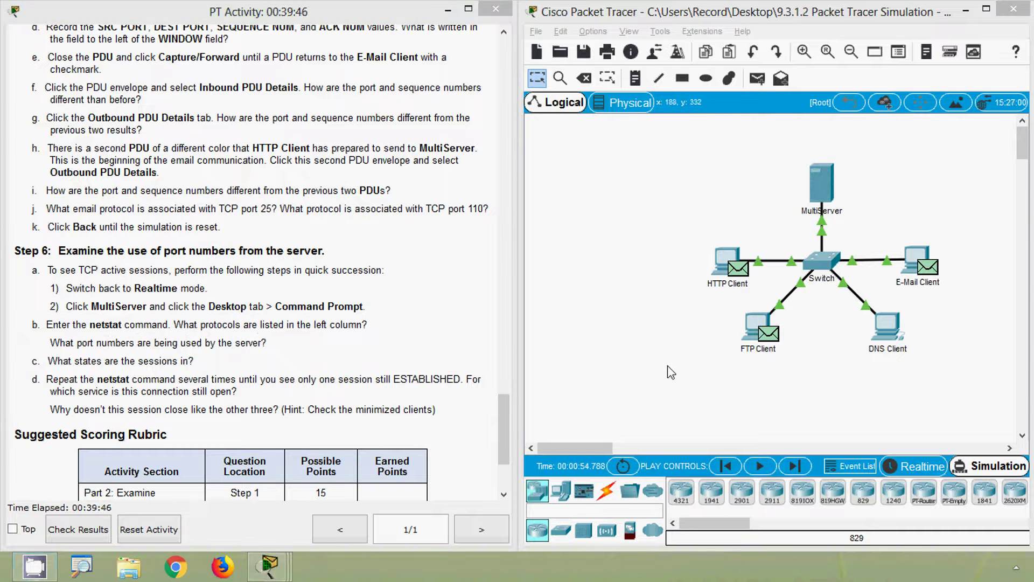
Step: Switch to Realtime mode and open MultiServer's Command Prompt at its latest prompt line, beside the instructions
left_click(918, 470)
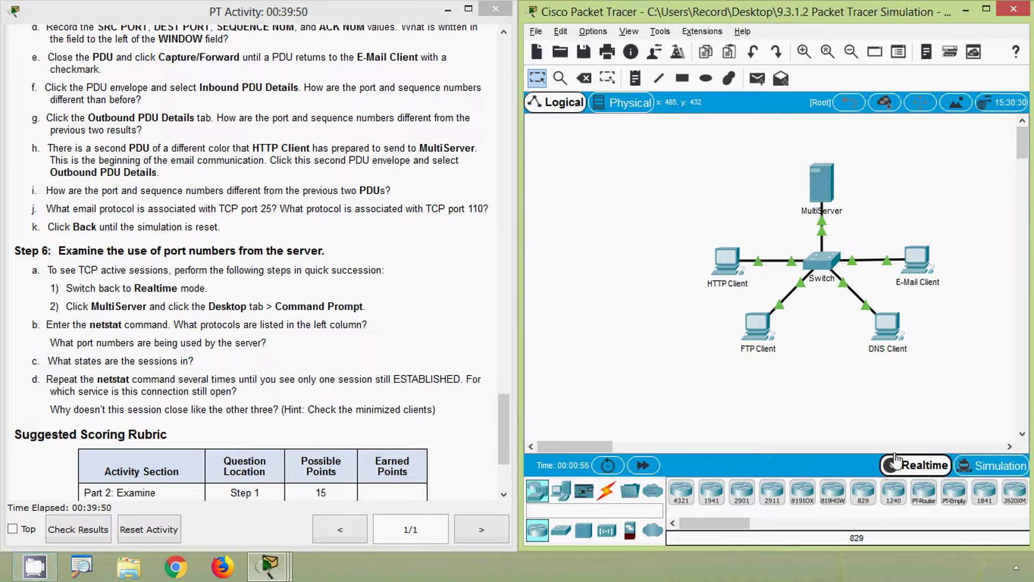
left_click(818, 190)
left_click_drag(526, 81, 747, 93)
left_click(732, 170)
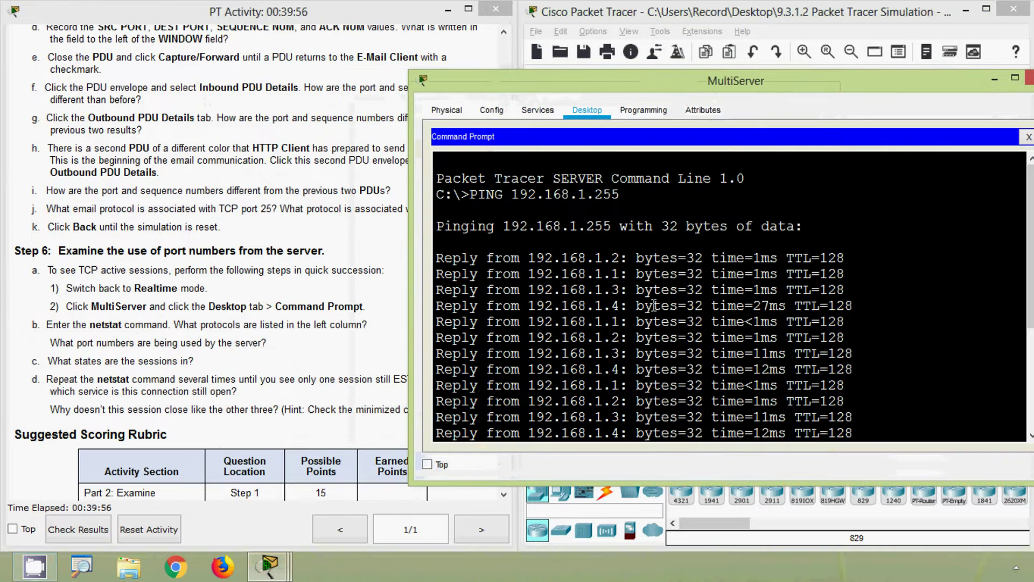
scroll(653, 306, "down", 4)
left_click(502, 435)
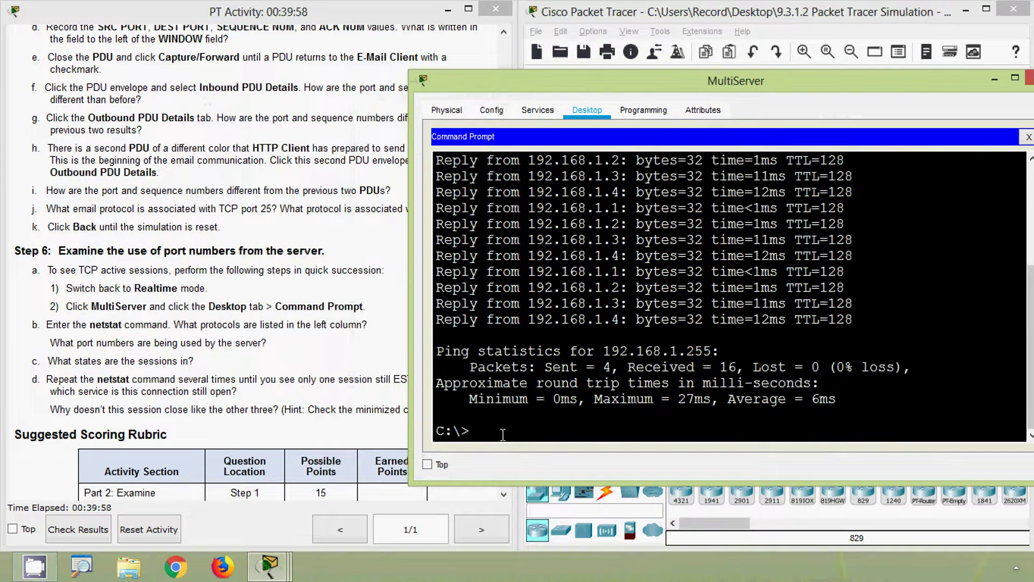
Step: Run the netstat command in MultiServer's Command Prompt
type("NET")
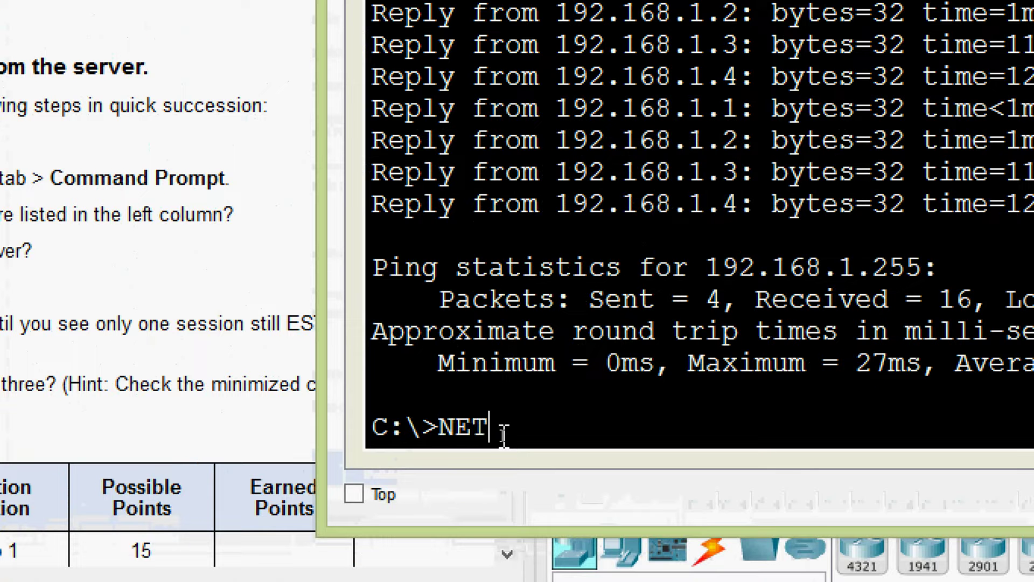
key("BackSpace")
key("BackSpace")
key("BackSpace")
type("netstat")
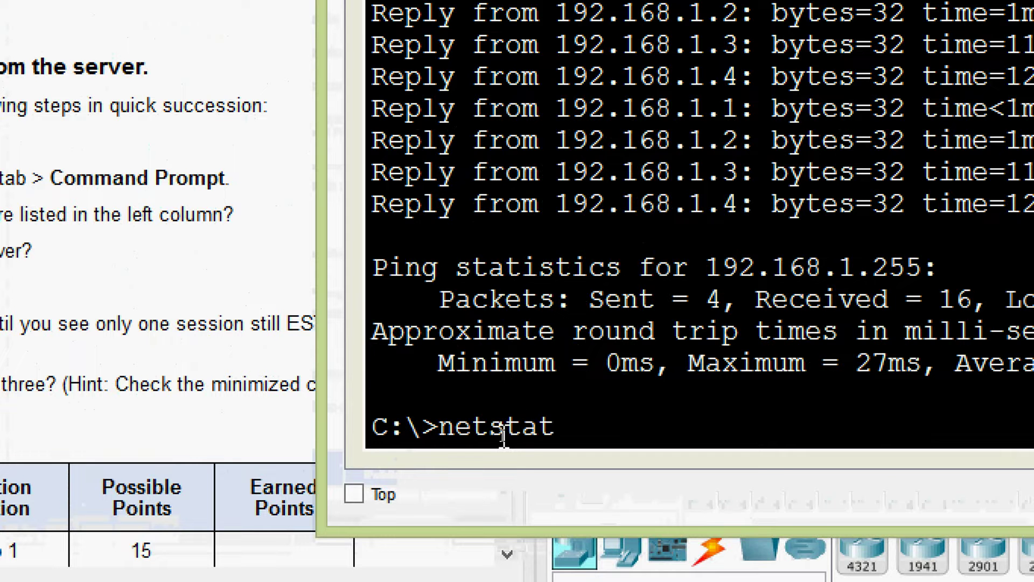
key("Return")
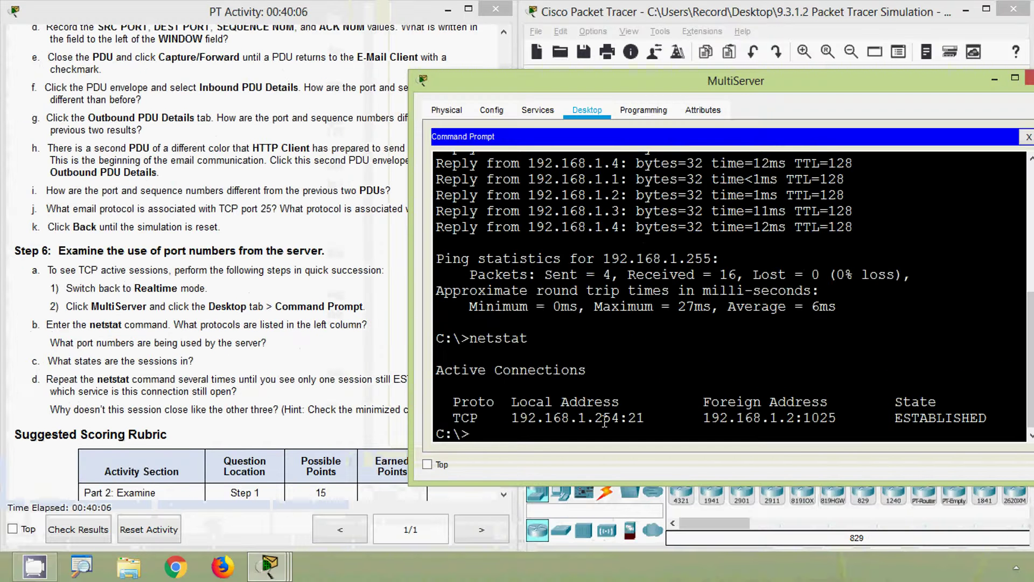
Step: Examine the protocol, the server's local port number and the session state in the netstat output beside the Step 6 questions
left_click_drag(562, 87, 602, 60)
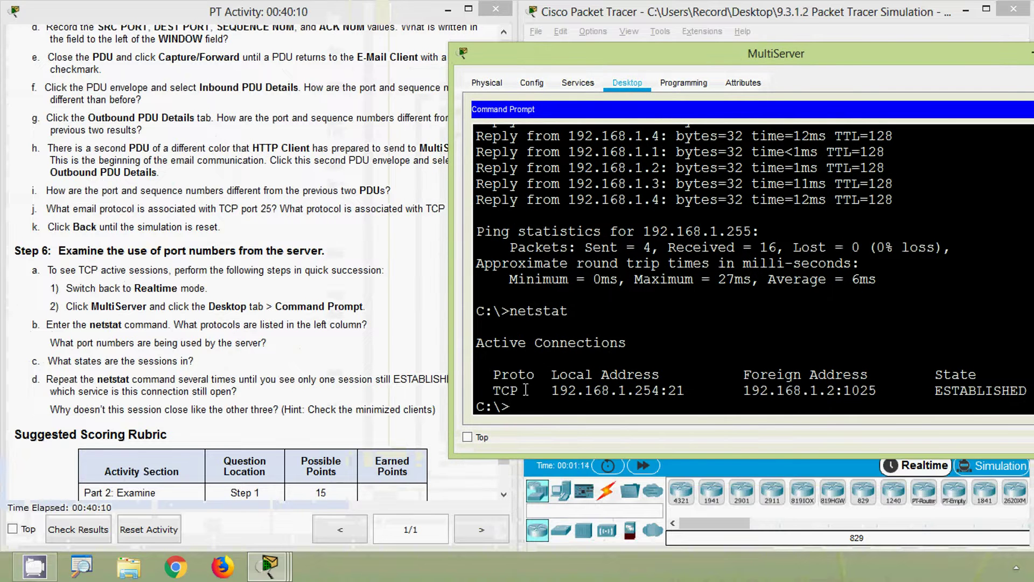
left_click_drag(526, 389, 494, 396)
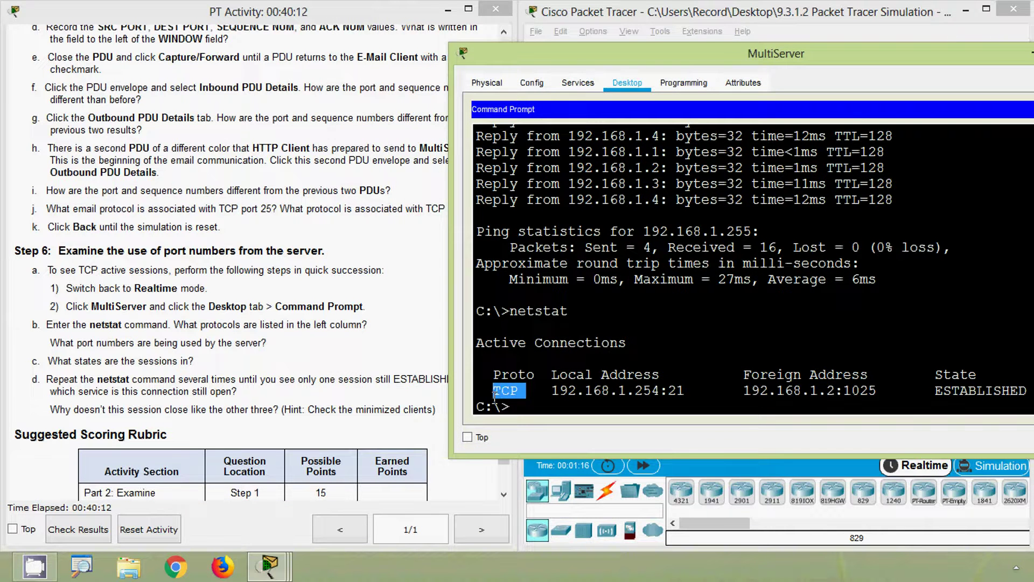
left_click(530, 393)
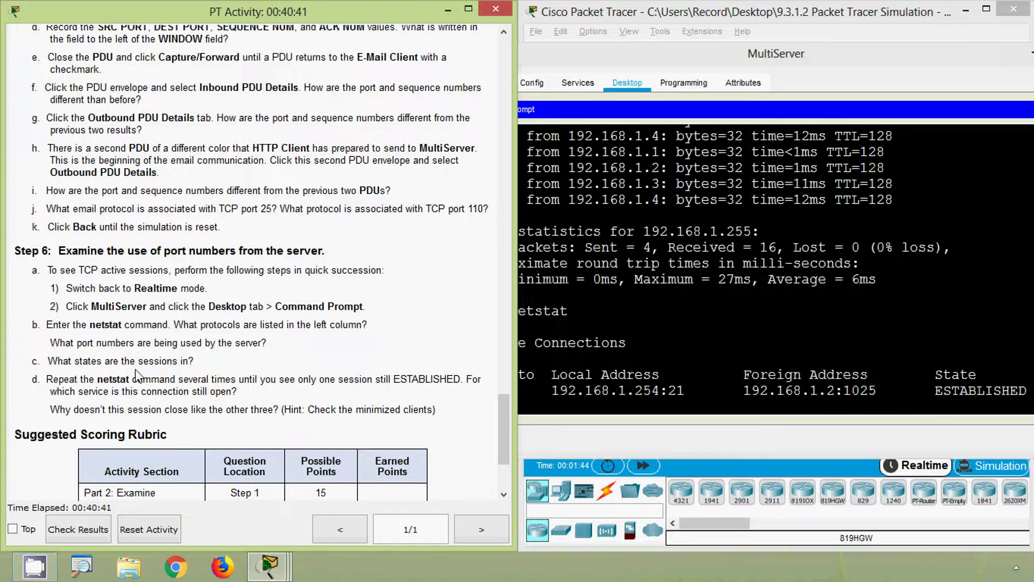
left_click(641, 336)
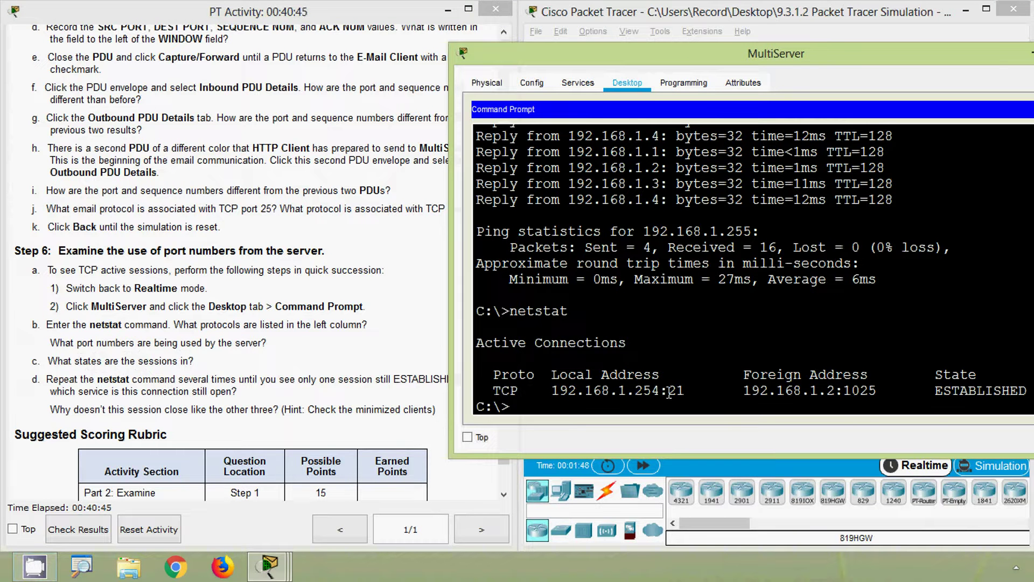
left_click_drag(668, 391, 693, 392)
left_click_drag(937, 392, 1032, 391)
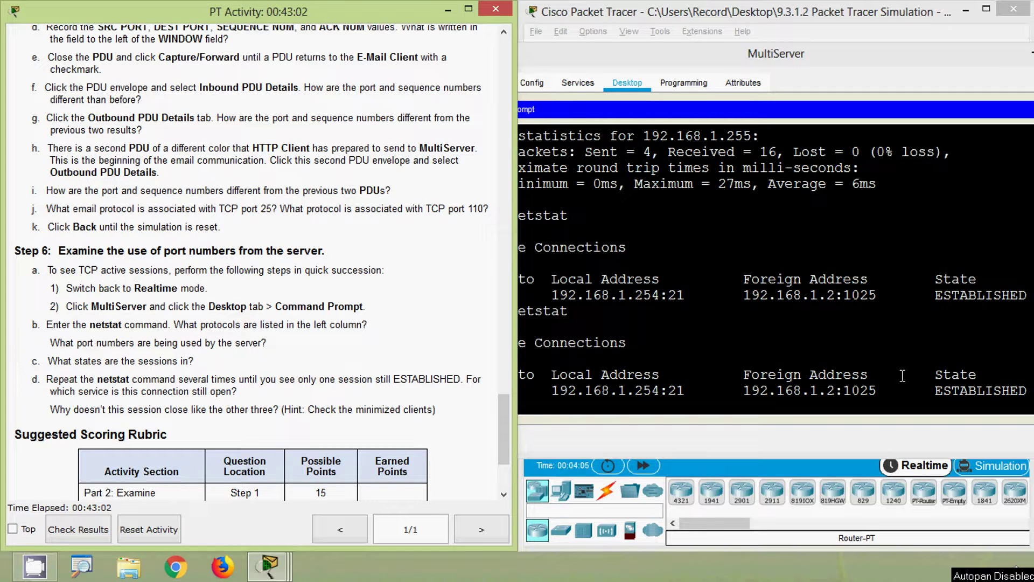
Step: Examine the session state and local port in the repeated netstat output to identify which service's connection is still open
left_click_drag(934, 391, 1028, 391)
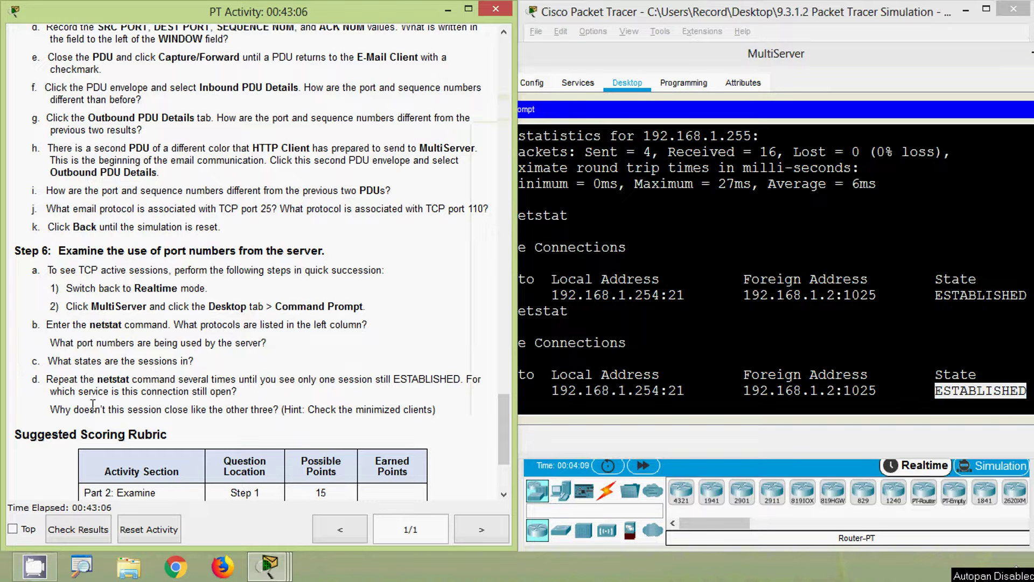
left_click(610, 381)
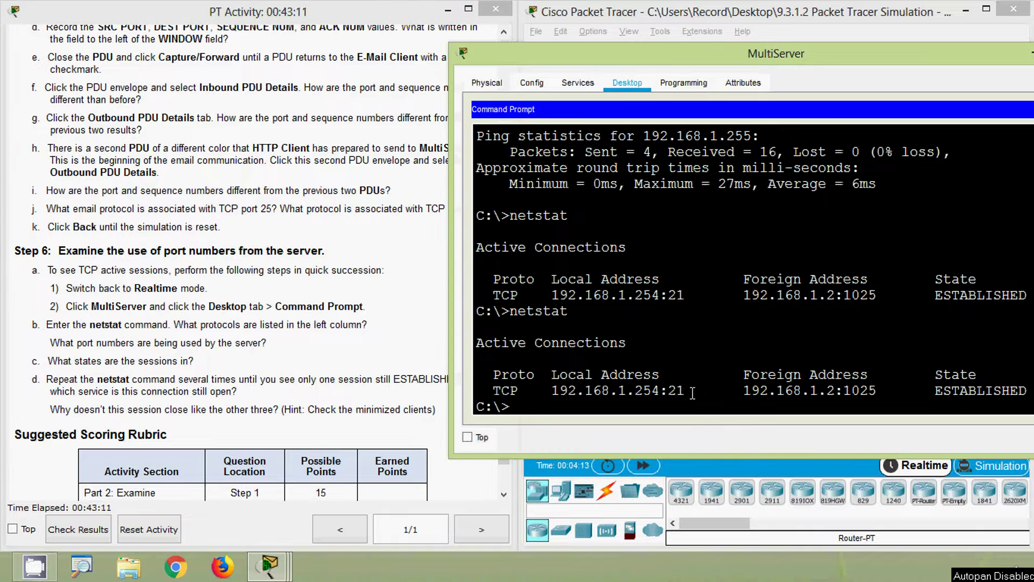
left_click_drag(693, 391, 670, 396)
left_click(54, 420)
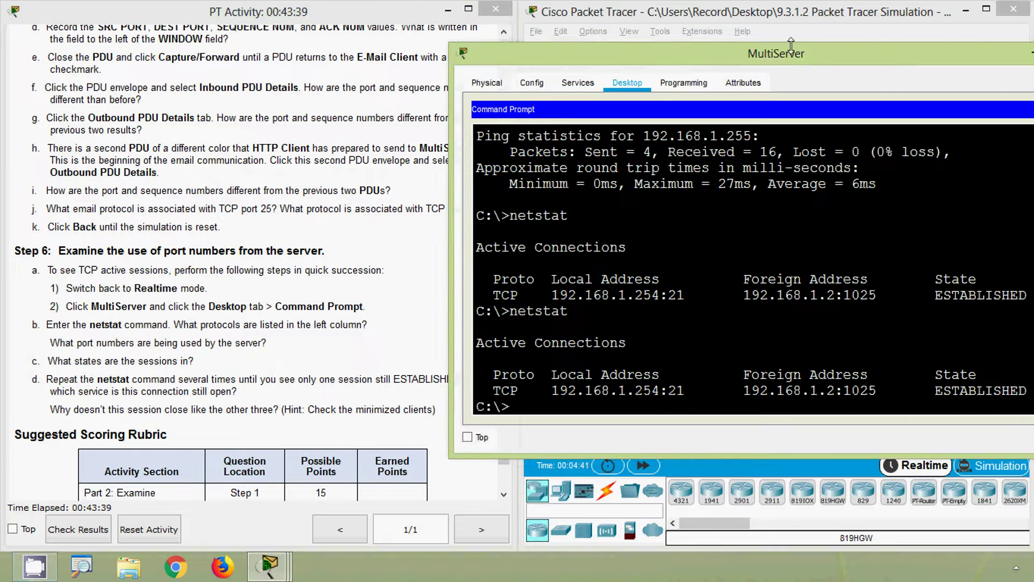
Step: Put MultiServer's window away, open FTP Client and examine its FTP session with 192.168.1.254 in the Command Prompt
left_click_drag(791, 44, 665, 66)
left_click(895, 61)
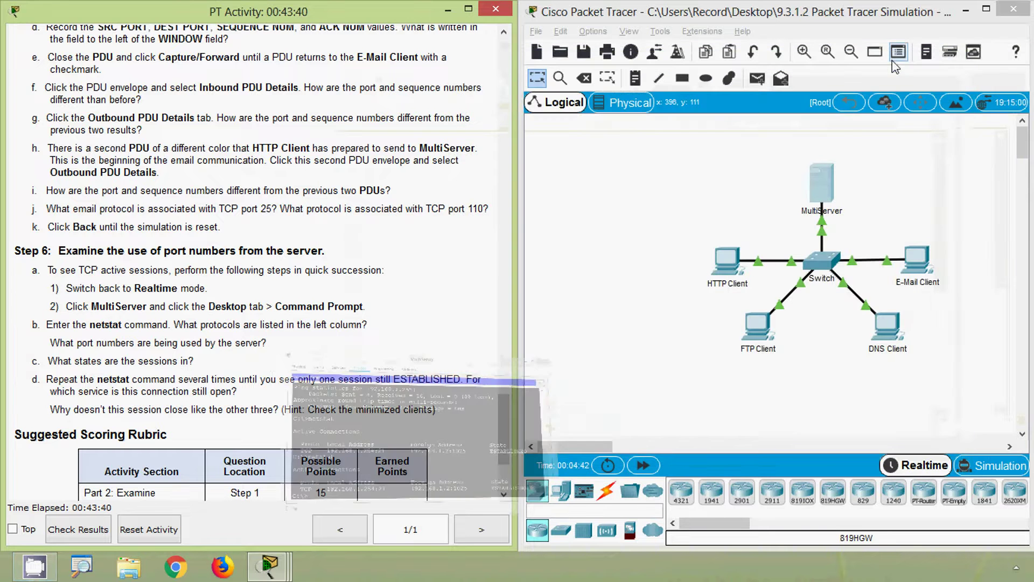
left_click(764, 331)
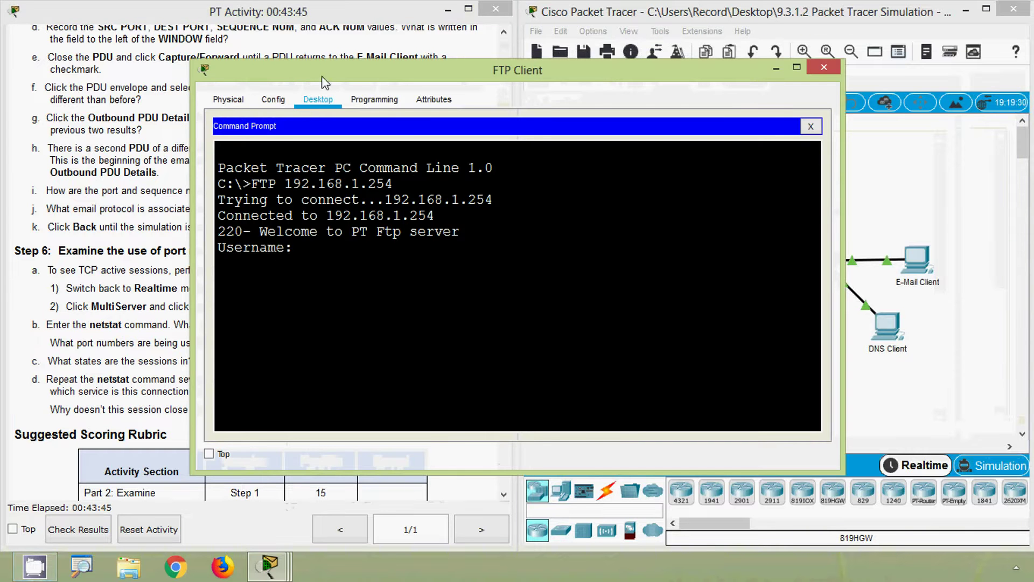
left_click_drag(322, 76, 547, 68)
left_click_drag(519, 241, 442, 243)
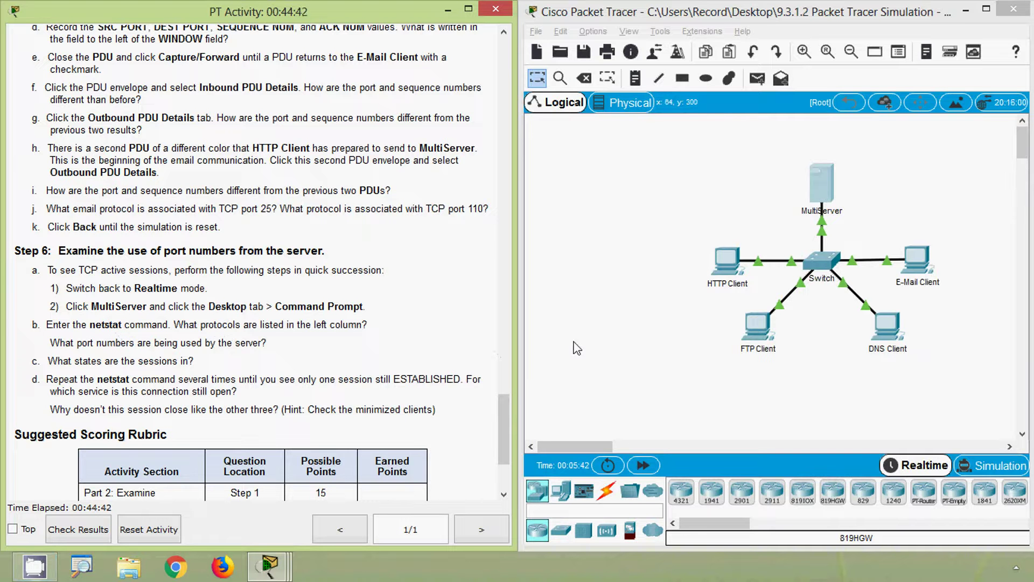
Step: Load 192.168.1.254 in HTTP Client's Web Browser, and close the HTTP Client window
left_click(723, 265)
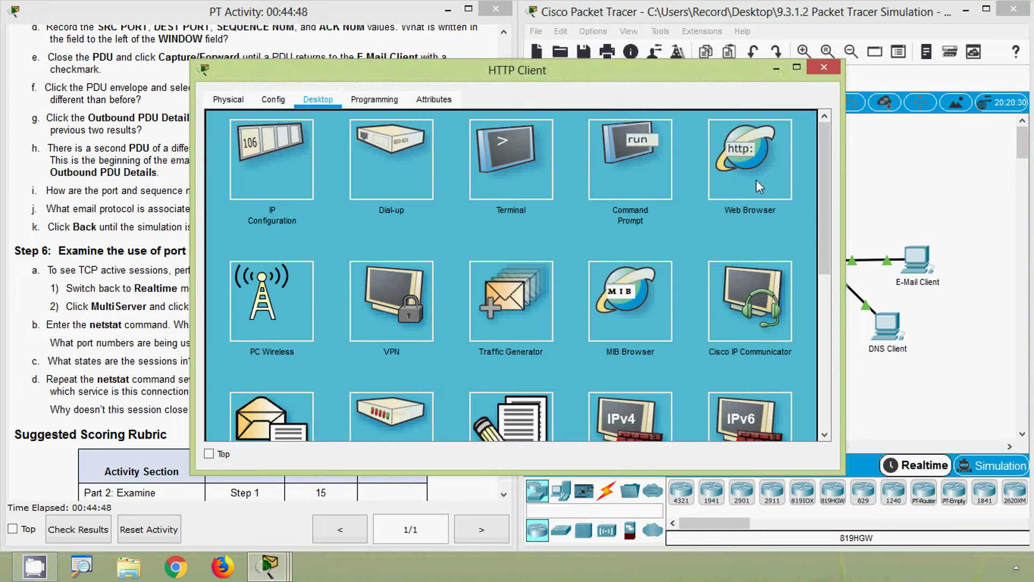
left_click(742, 155)
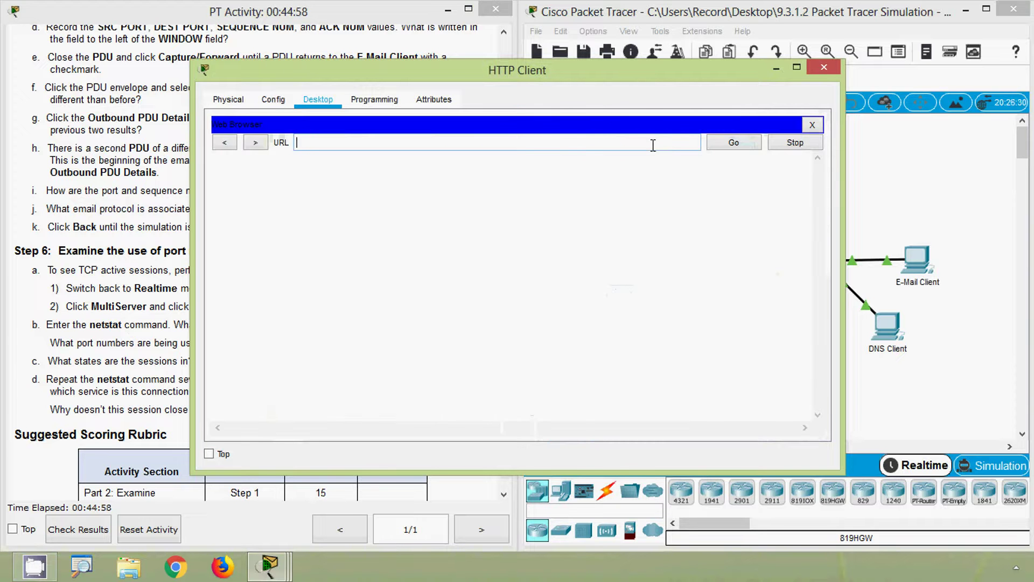
type("192.168.1.254")
left_click(725, 146)
left_click(824, 67)
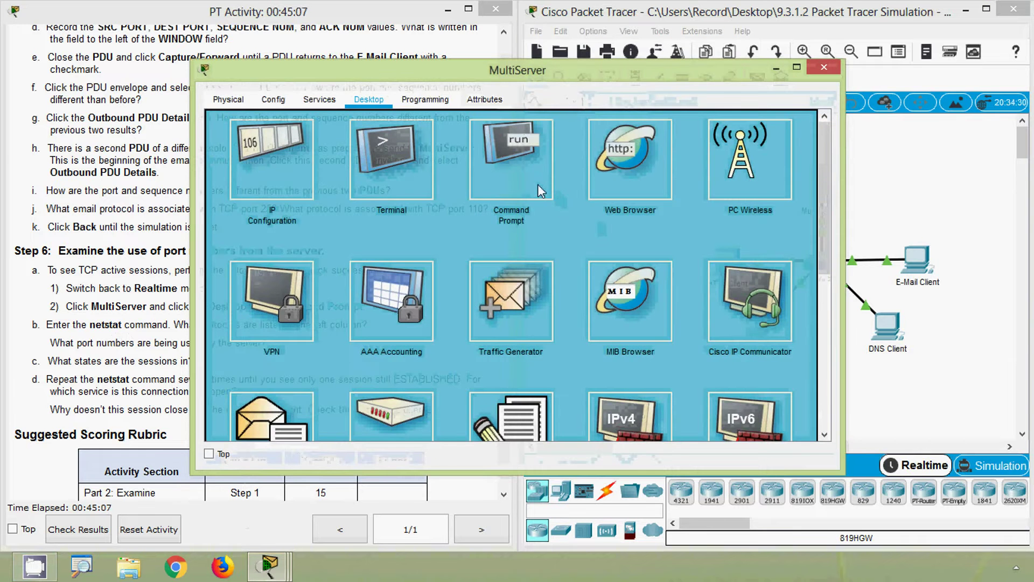
Step: Reopen MultiServer's Command Prompt and rerun netstat to list the sessions after the web request
left_click(538, 185)
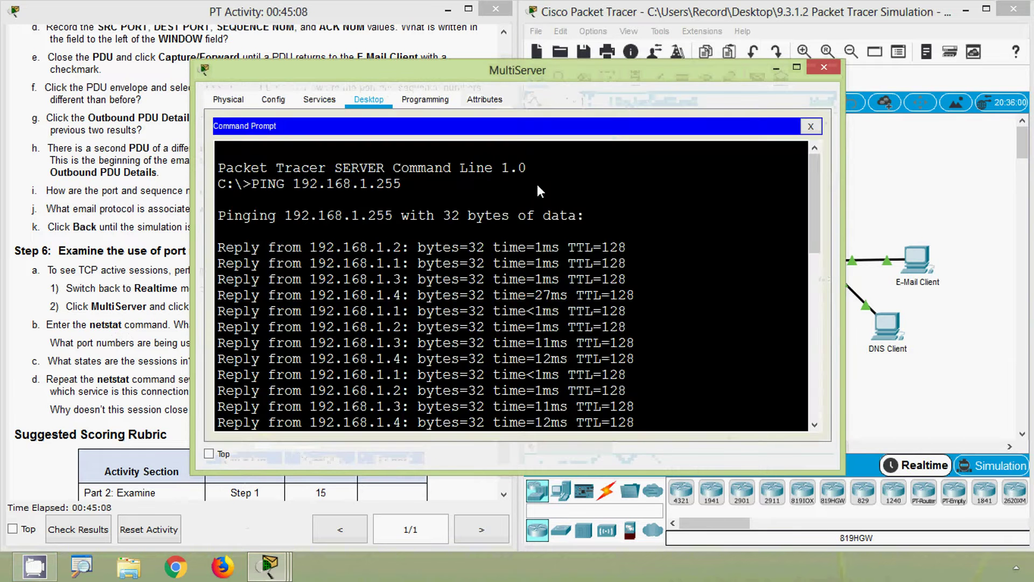
scroll(454, 291, "down", 10)
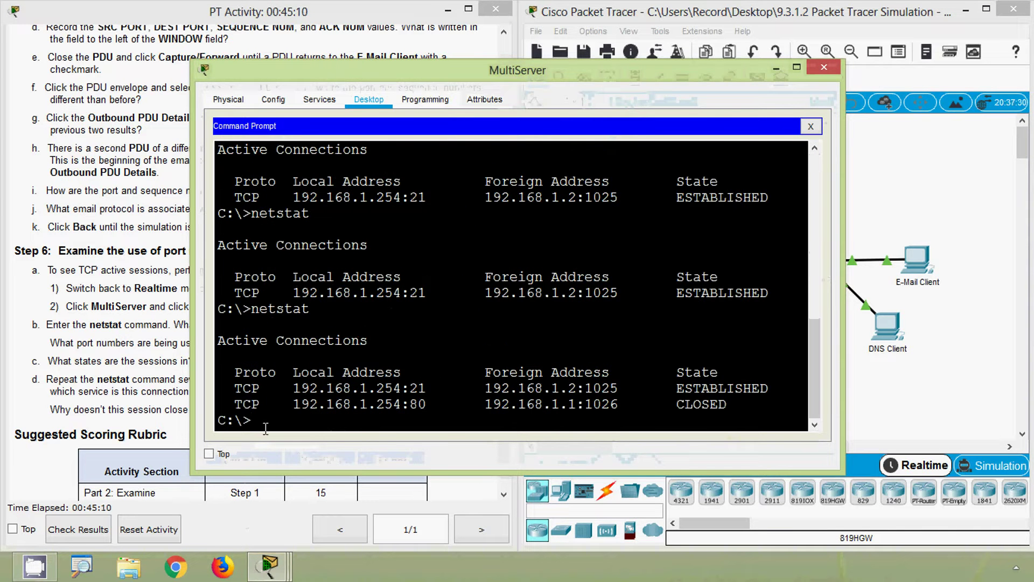
key("Up")
key("Return")
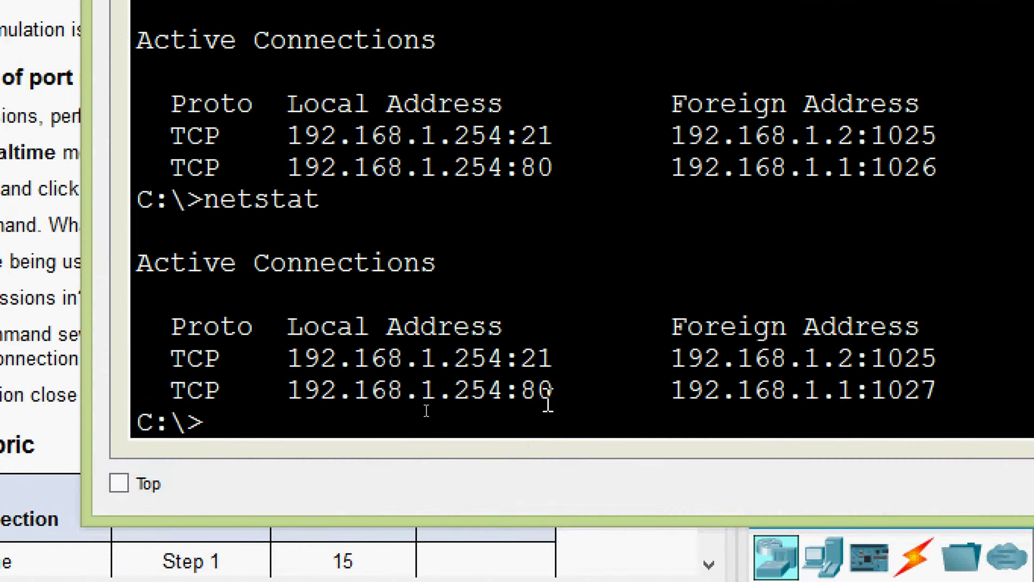
Step: Examine the local port, protocol and state of the HTTP session in the latest netstat output
left_click_drag(555, 389, 521, 392)
double_click(199, 390)
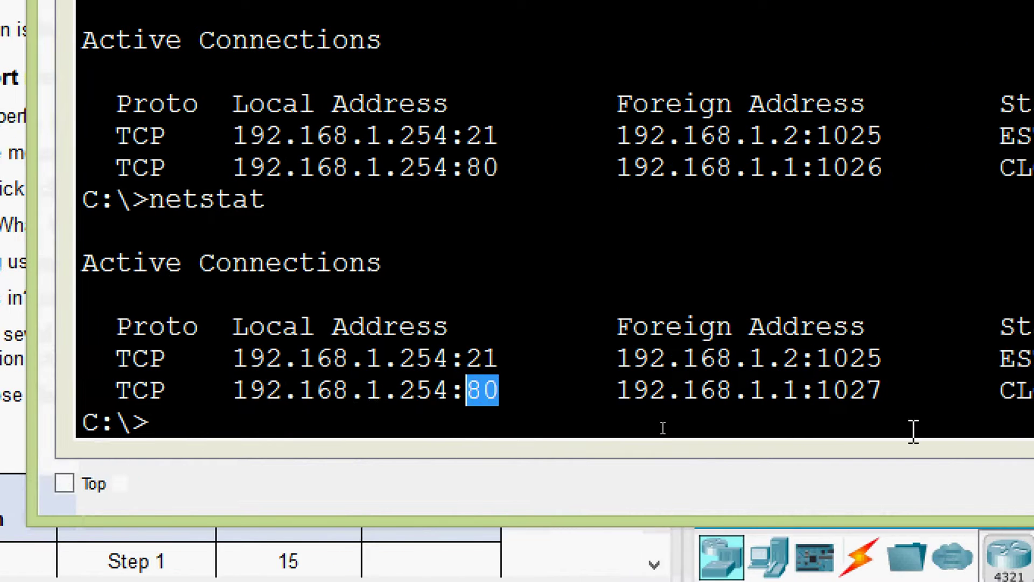
left_click_drag(877, 396, 978, 394)
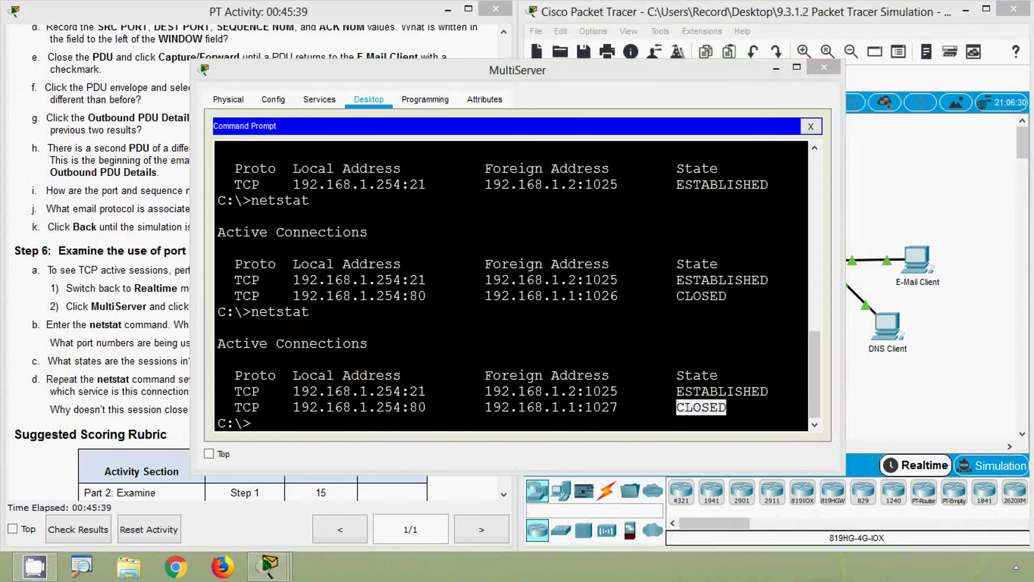
Step: Open DNS Client's Command Prompt and rerun nslookup multiserver.pt.ptu
left_click(901, 419)
left_click(888, 324)
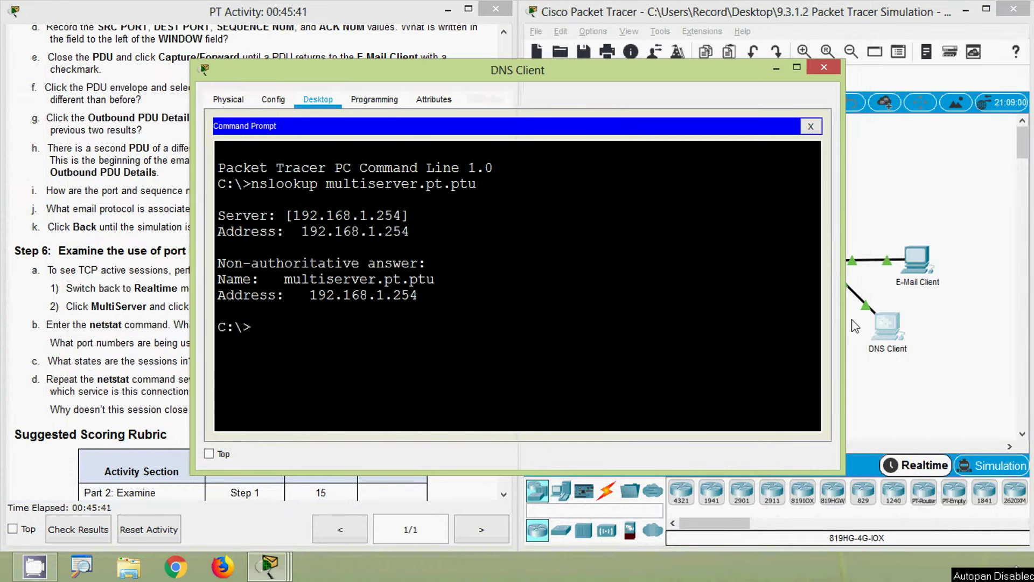
key("Up")
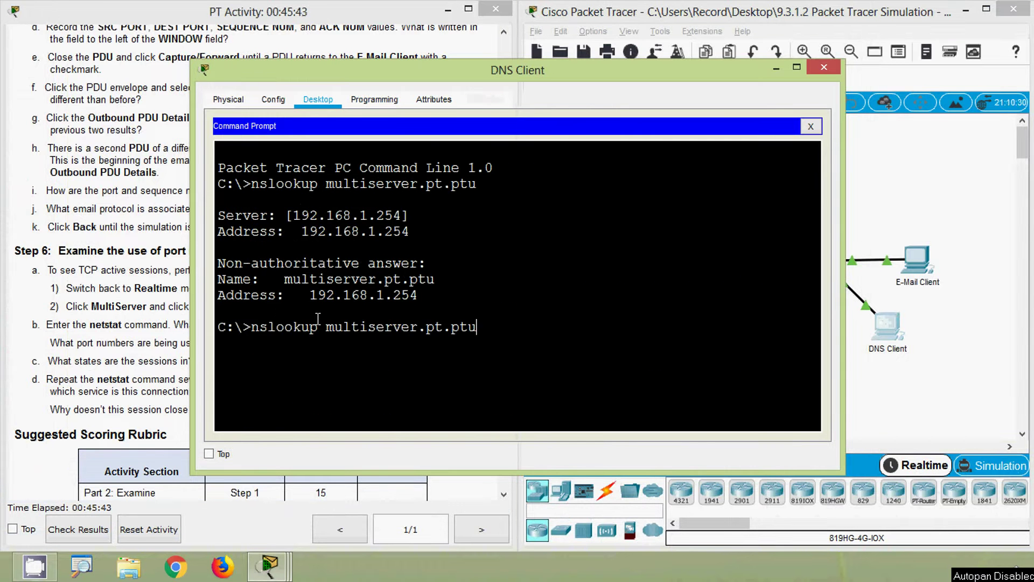
key("Return")
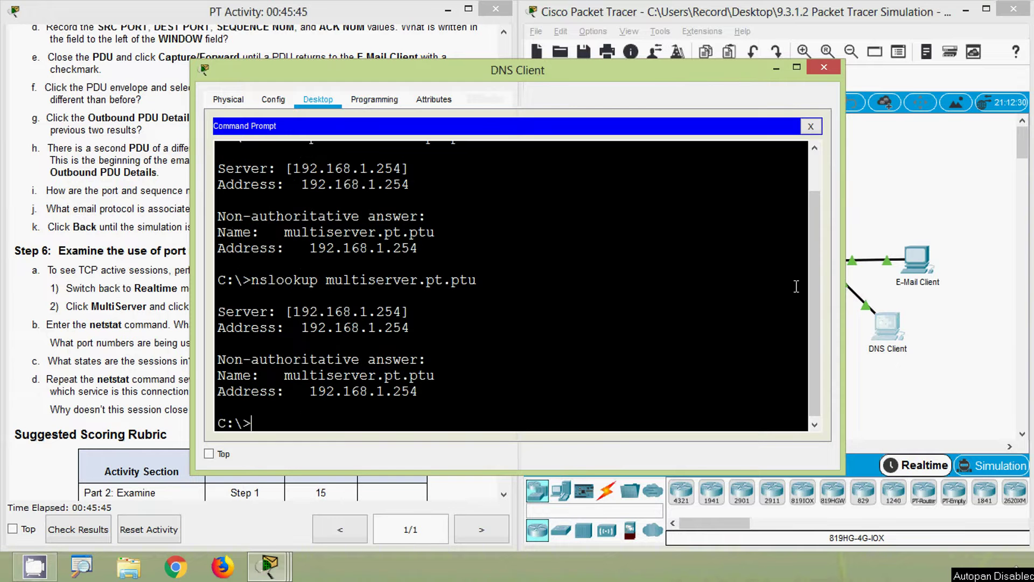
Step: Return to MultiServer's Command Prompt and run netstat again after the DNS lookup
left_click(847, 248)
left_click(823, 185)
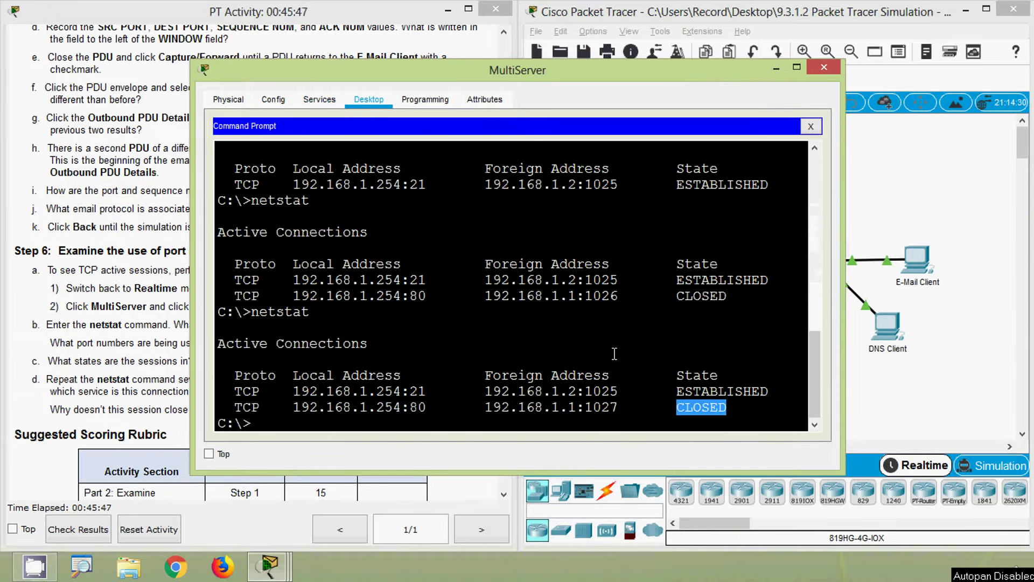
left_click(415, 424)
key("Up")
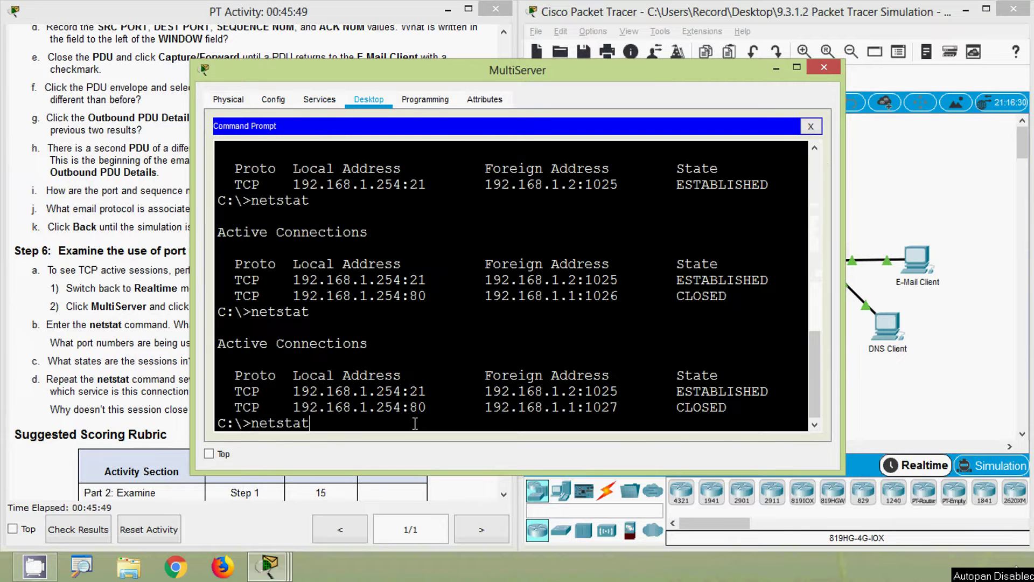
key("Return")
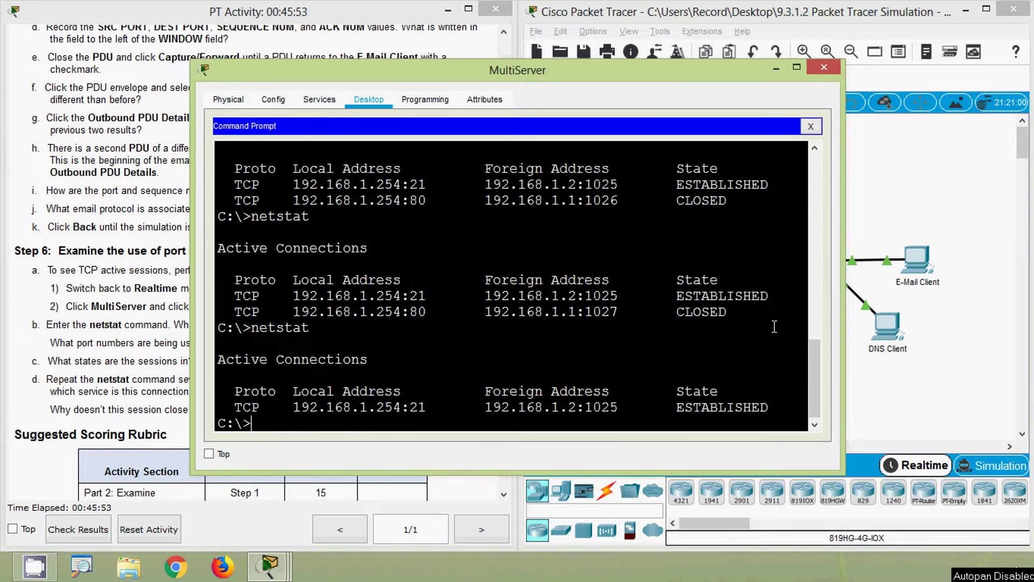
Step: Open E-Mail Client's mail composer and send the message with its existing recipient, subject and body
left_click(920, 264)
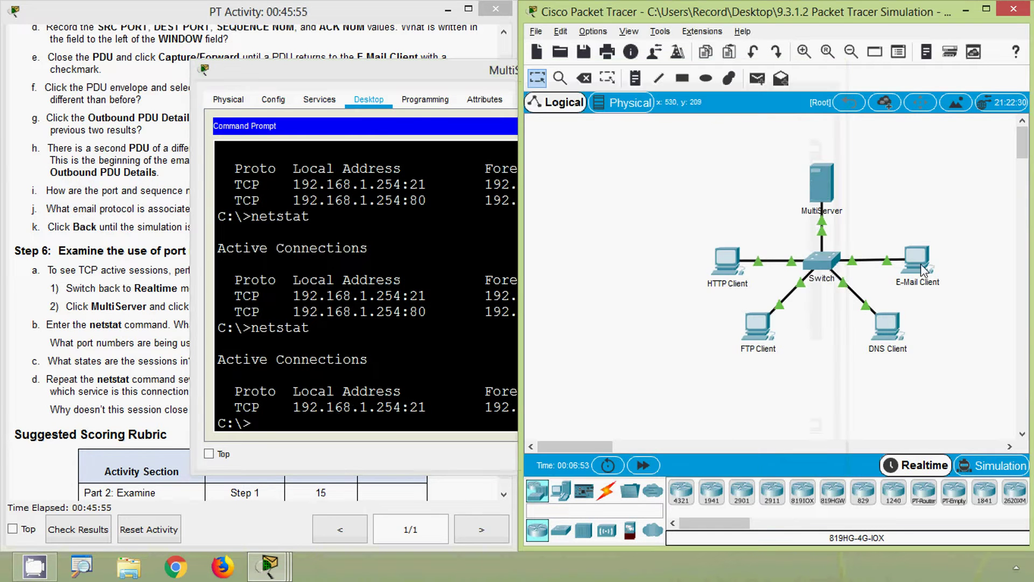
left_click(918, 260)
left_click(405, 180)
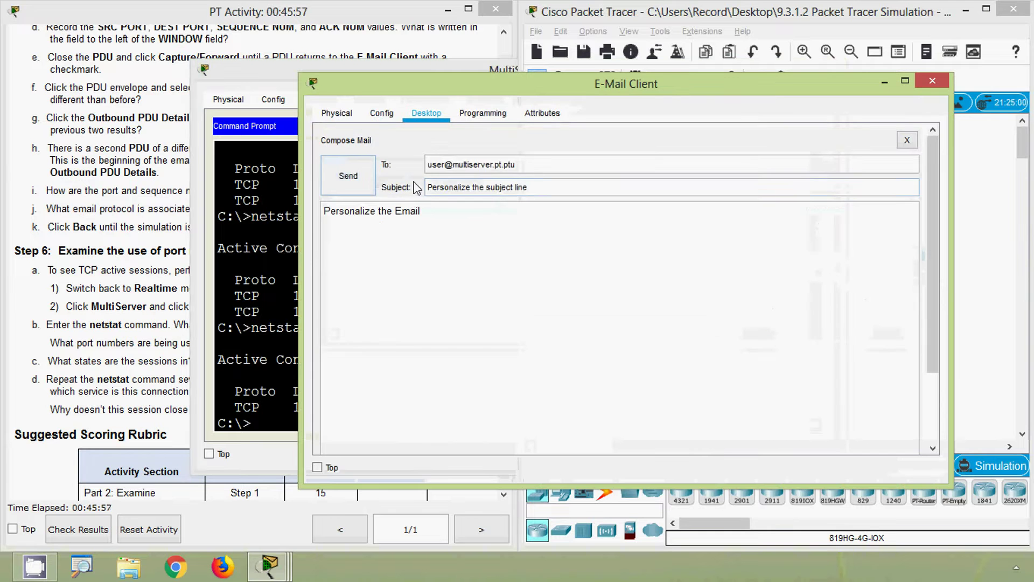
left_click(358, 189)
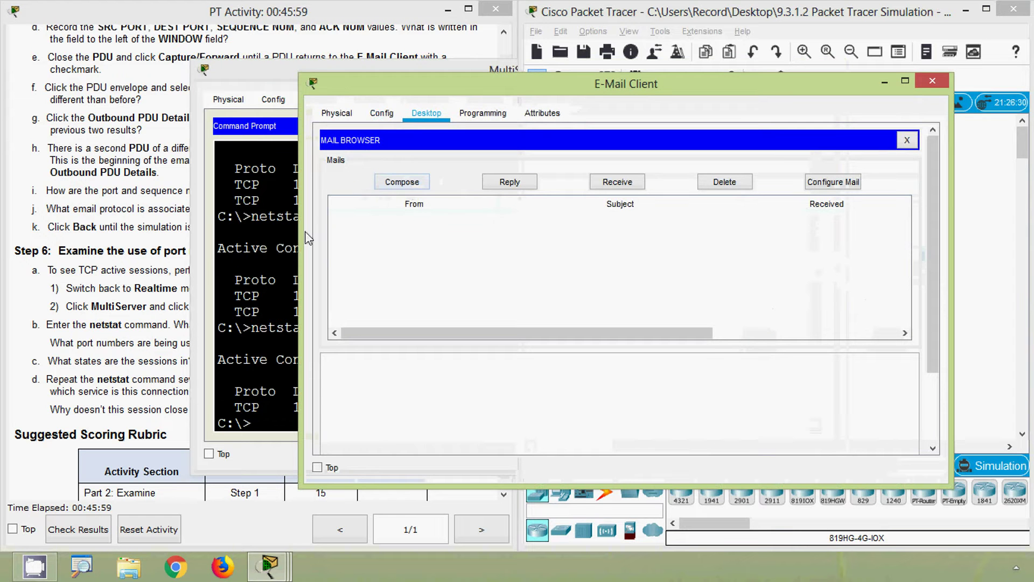
Step: Return to MultiServer's Command Prompt and rerun netstat to list the sessions after the email was sent
left_click(239, 264)
key("Up")
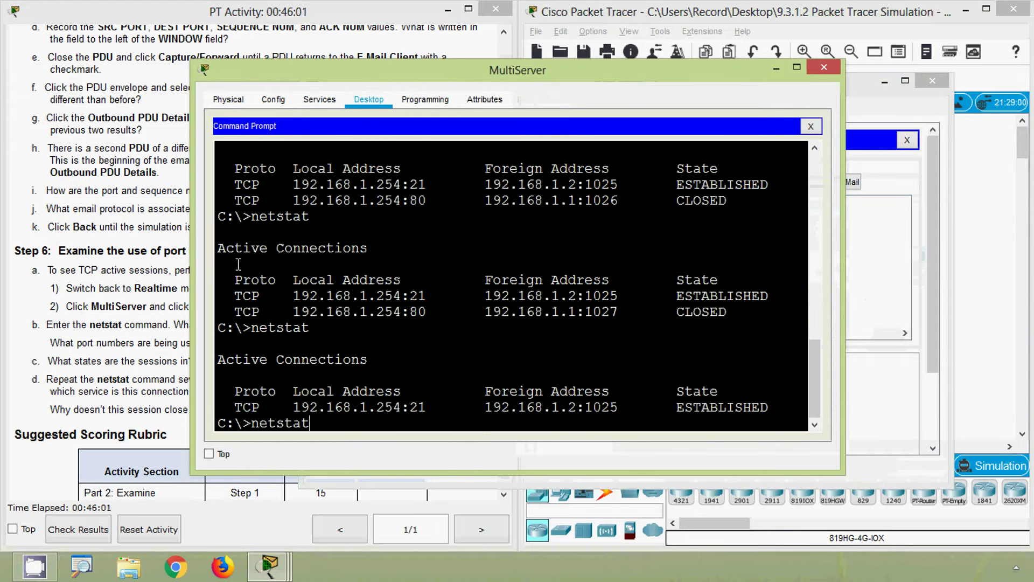
key("Return")
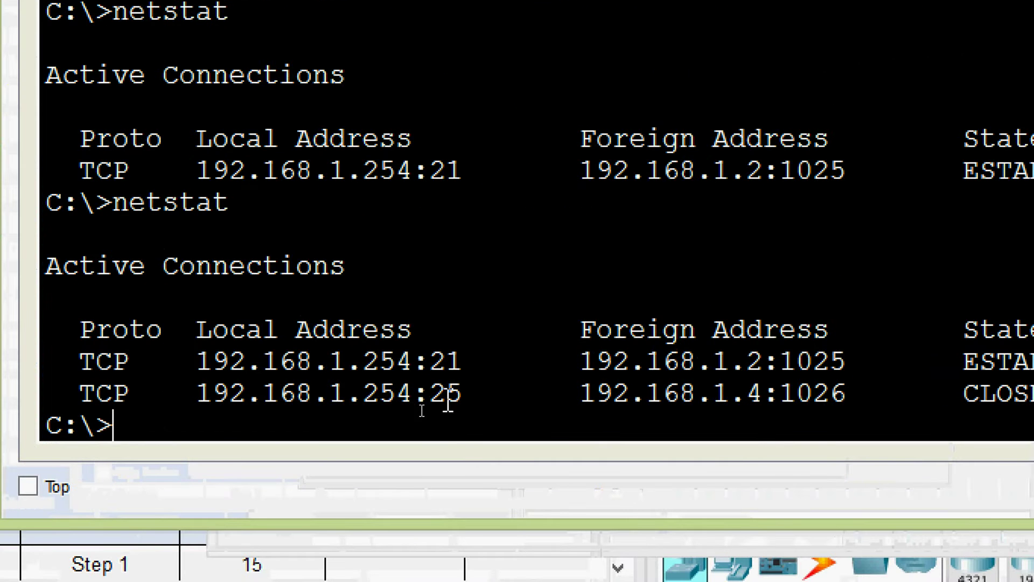
Step: Examine the local port, protocol and state of the email session in the latest netstat output
left_click_drag(462, 400, 431, 401)
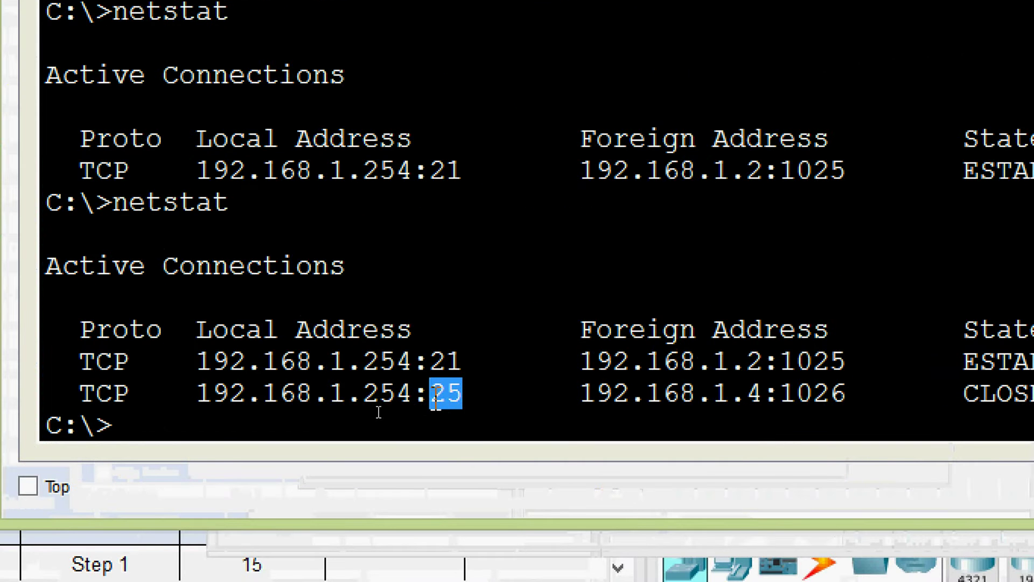
left_click_drag(143, 394, 81, 394)
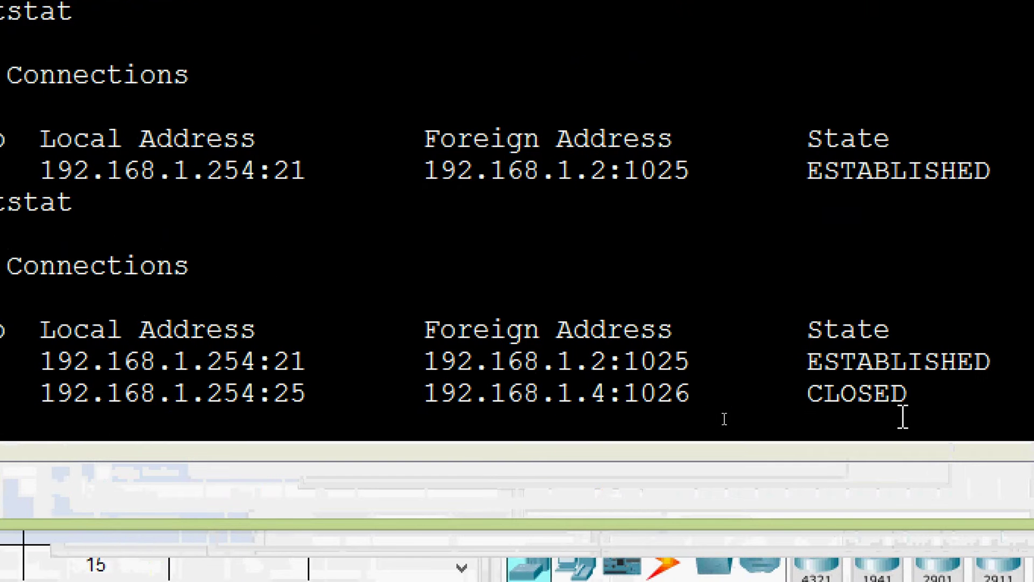
left_click_drag(907, 397, 799, 394)
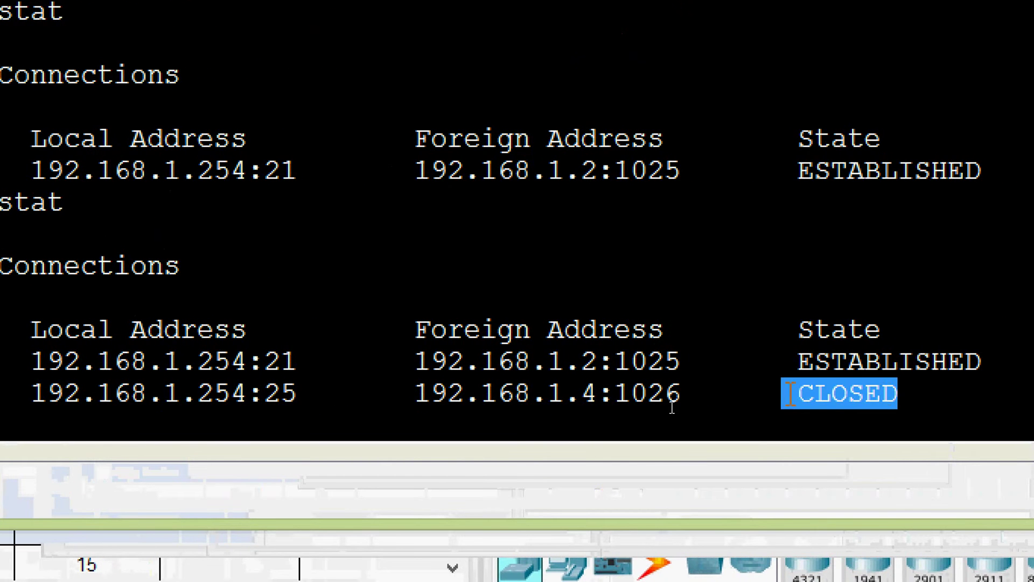
left_click(790, 393)
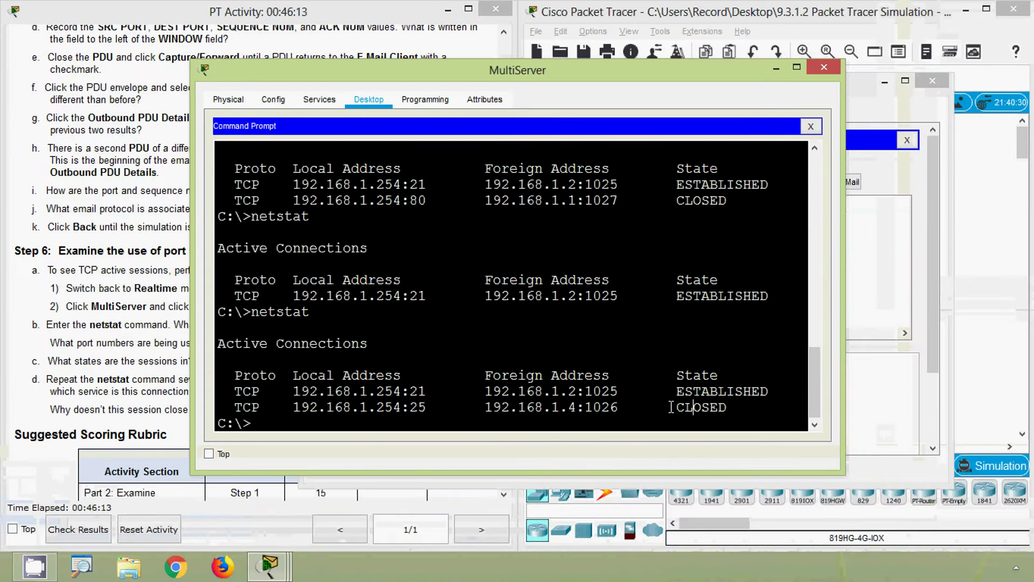